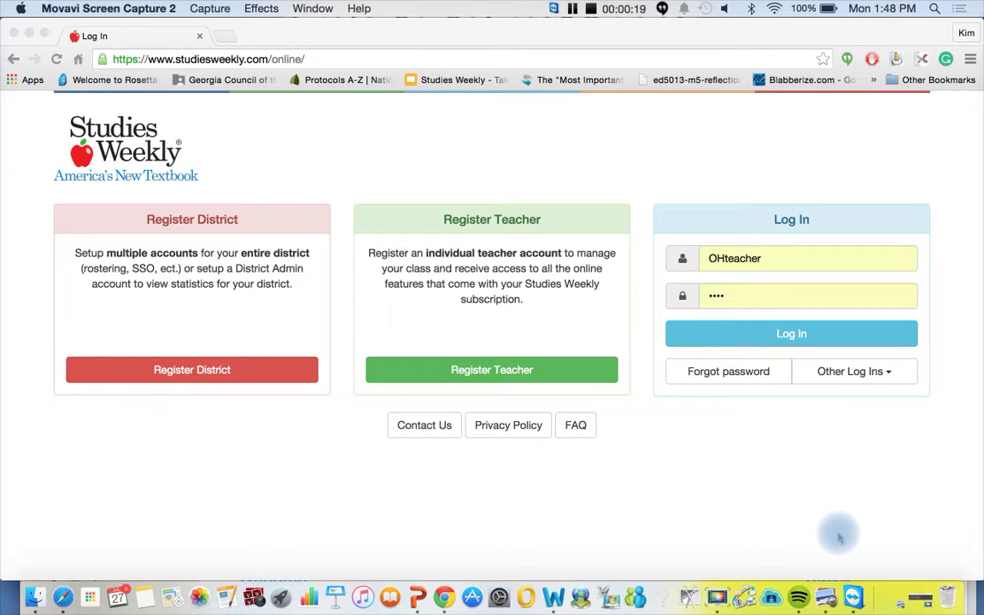
Log in to the teacher account with the prefilled credentials and open the Reading section
{"action": "left_click", "coordinate": [786, 330]}
{"action": "left_click", "coordinate": [787, 334]}
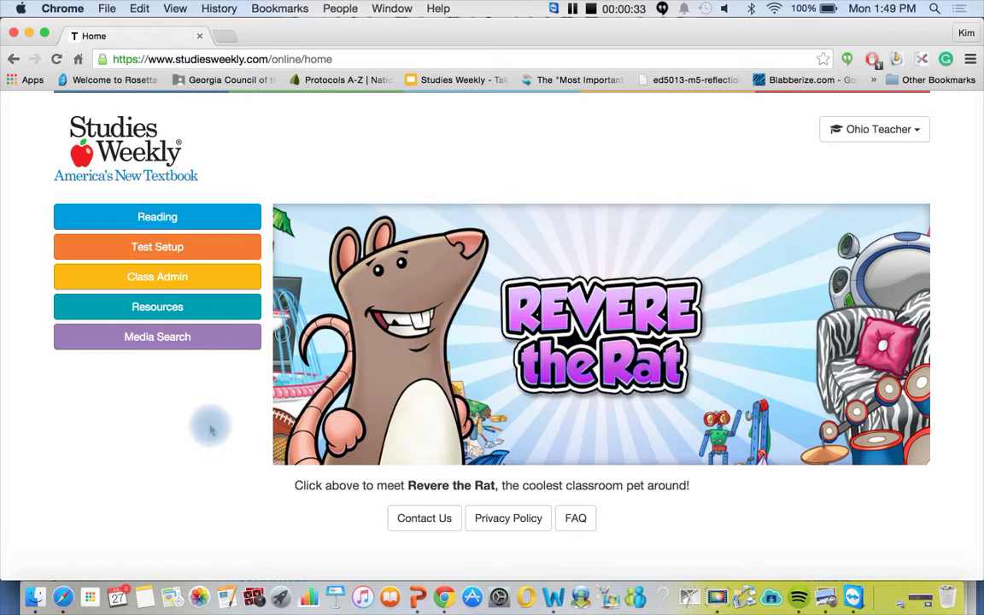
{"action": "left_click", "coordinate": [159, 220]}
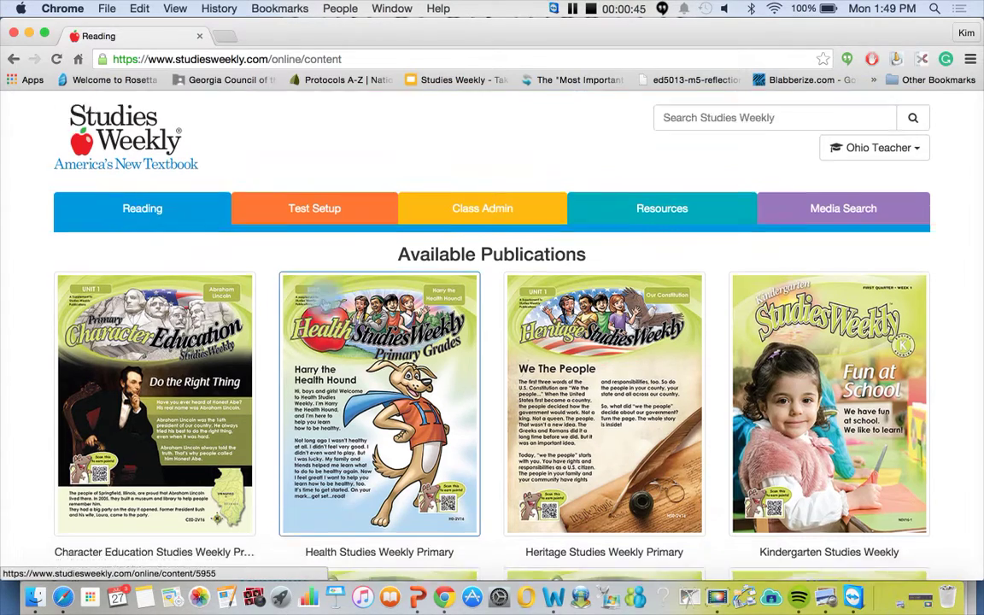
Open the Ohio Community Studies Weekly publication from the available publications
{"action": "scroll", "coordinate": [379, 282], "scroll_direction": "down", "scroll_amount": 5}
{"action": "scroll", "coordinate": [379, 325], "scroll_direction": "down", "scroll_amount": 10}
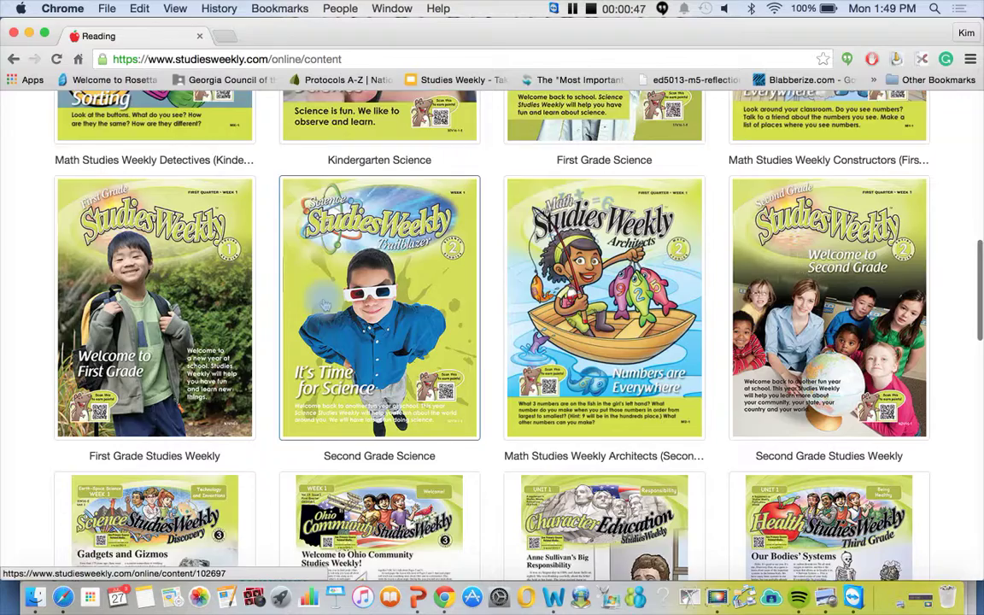
{"action": "scroll", "coordinate": [324, 302], "scroll_direction": "down", "scroll_amount": 1}
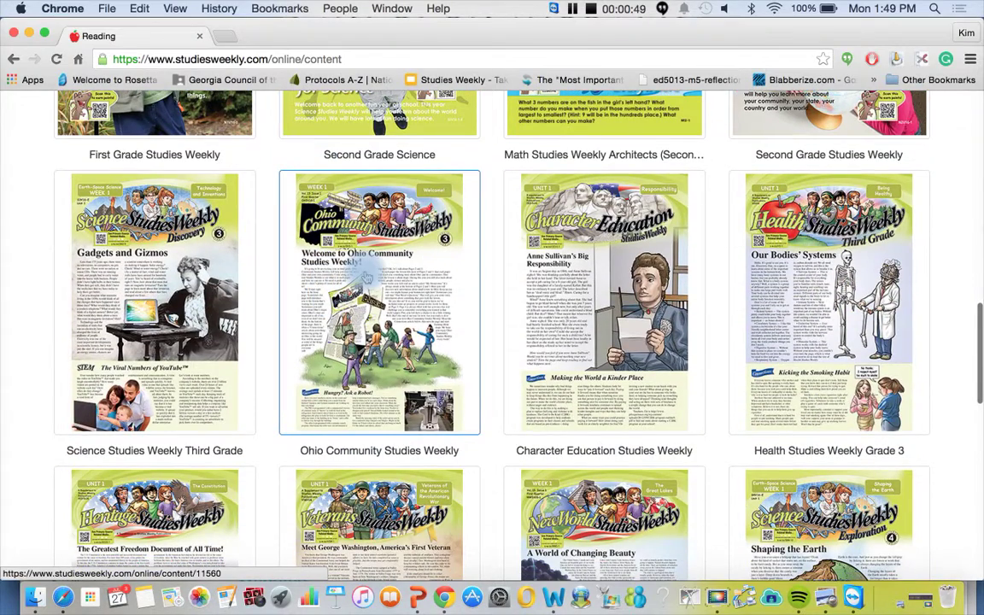
{"action": "left_click", "coordinate": [357, 282]}
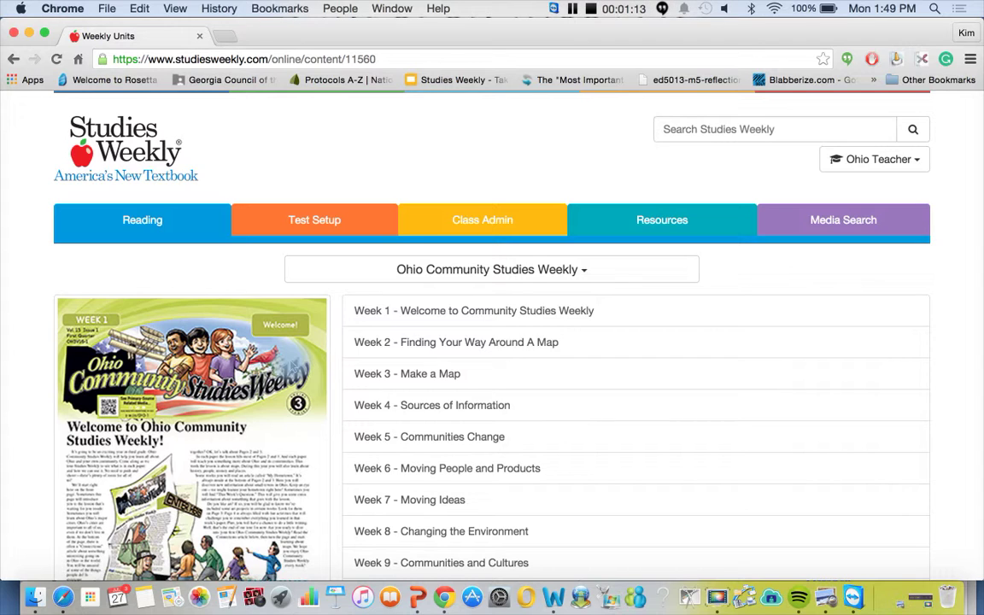
Look through the weekly units and open the Week 1 article "Welcome to Ohio Community Studies Weekly!"
{"action": "scroll", "coordinate": [520, 345], "scroll_direction": "down", "scroll_amount": 5}
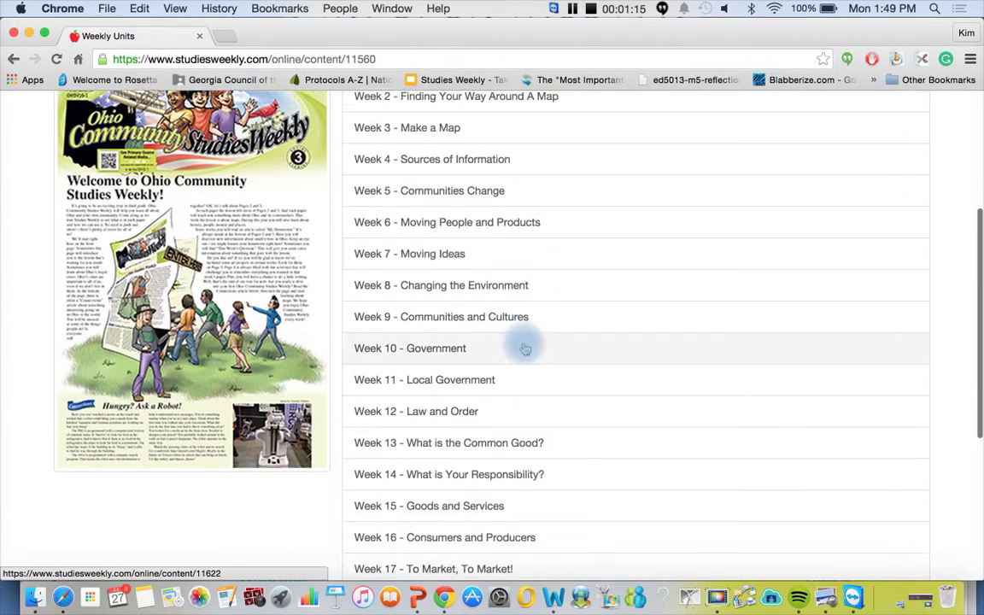
{"action": "scroll", "coordinate": [525, 348], "scroll_direction": "down", "scroll_amount": 5}
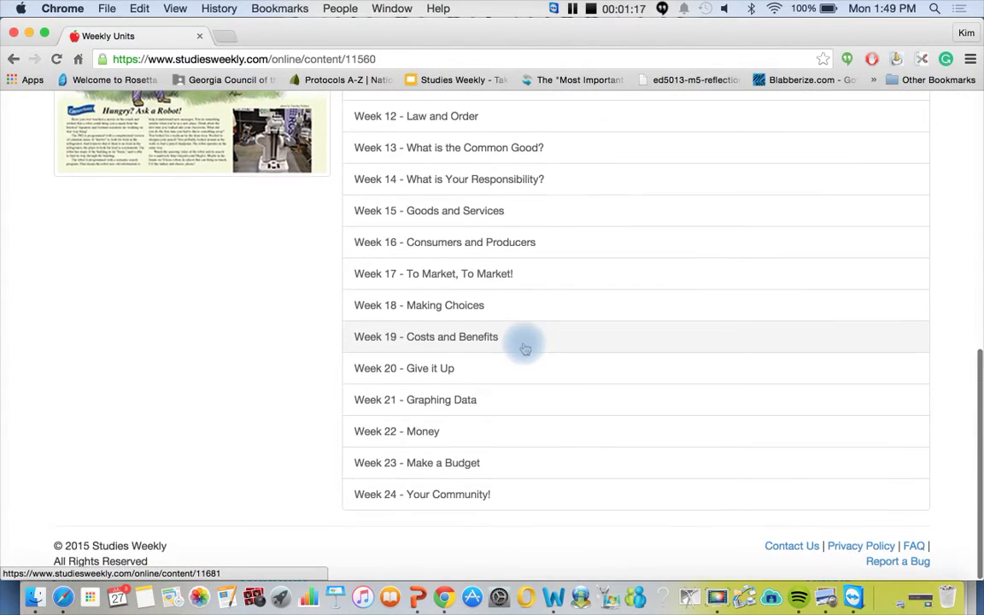
{"action": "scroll", "coordinate": [523, 344], "scroll_direction": "up", "scroll_amount": 10}
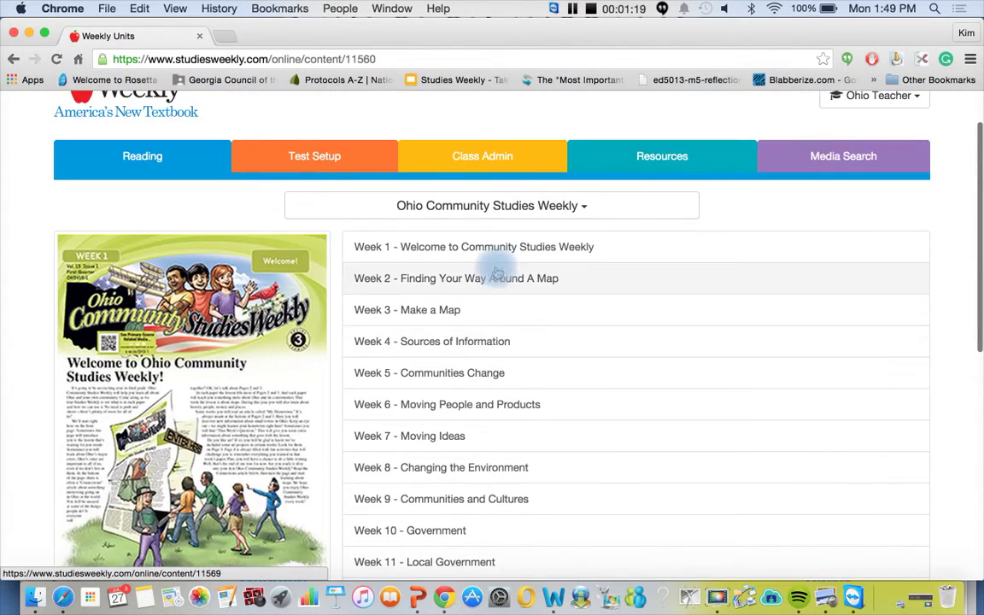
{"action": "left_click", "coordinate": [495, 247]}
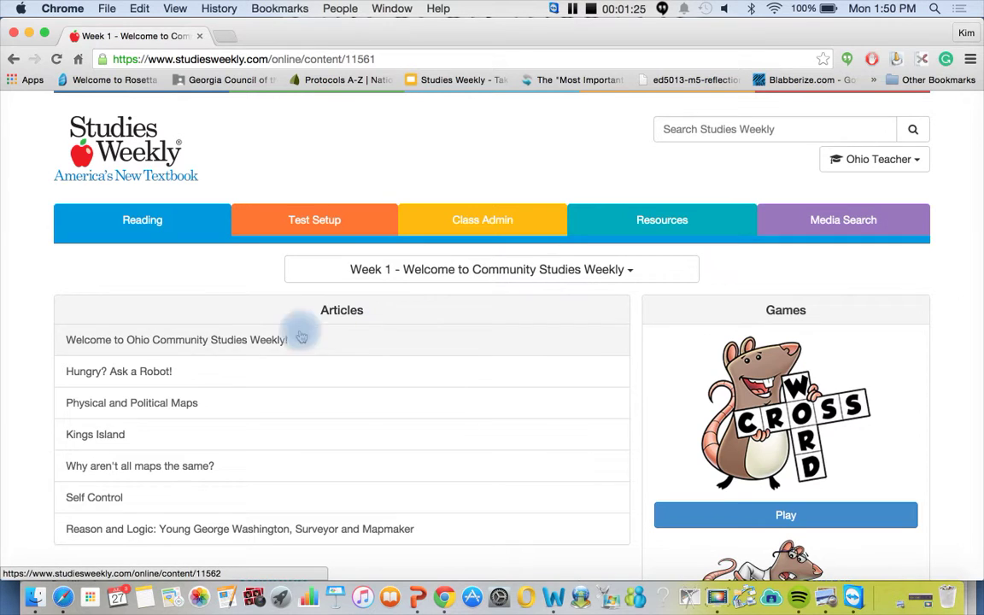
{"action": "left_click", "coordinate": [220, 347]}
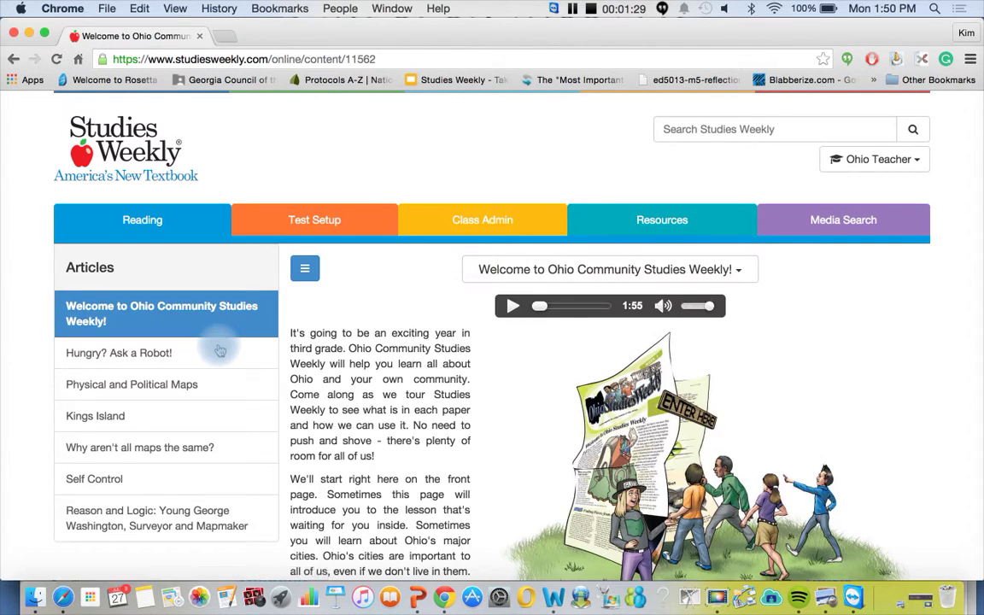
Play a moment of the article's read-aloud audio and pause it
{"action": "scroll", "coordinate": [377, 346], "scroll_direction": "down", "scroll_amount": 5}
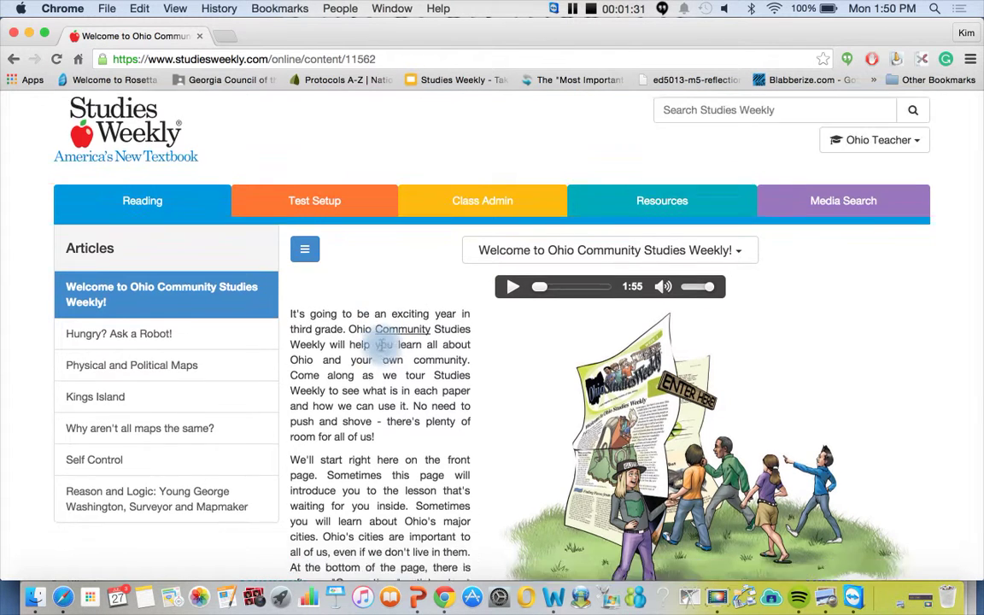
{"action": "scroll", "coordinate": [380, 345], "scroll_direction": "up", "scroll_amount": 5}
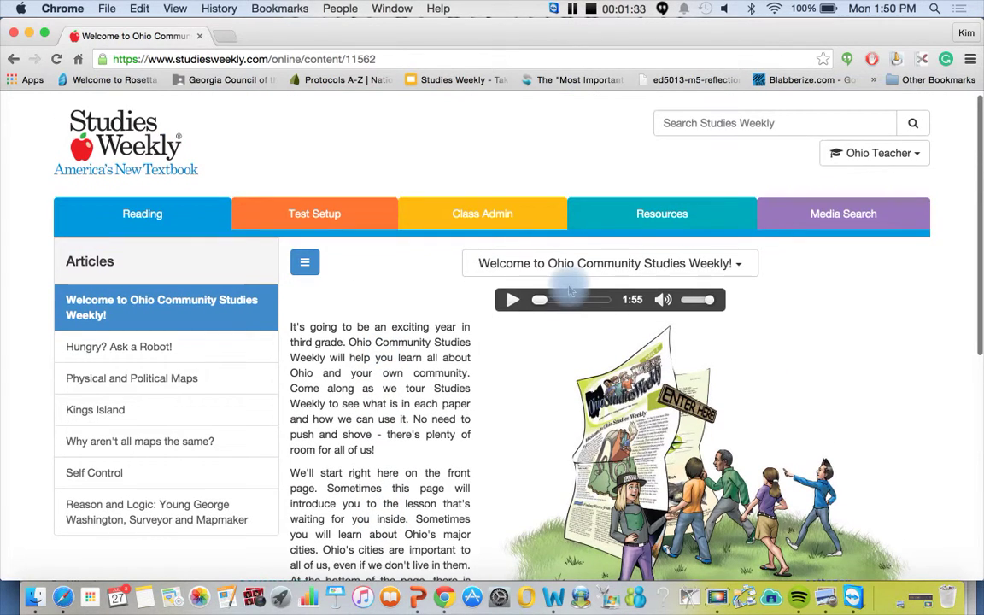
{"action": "left_click", "coordinate": [513, 301]}
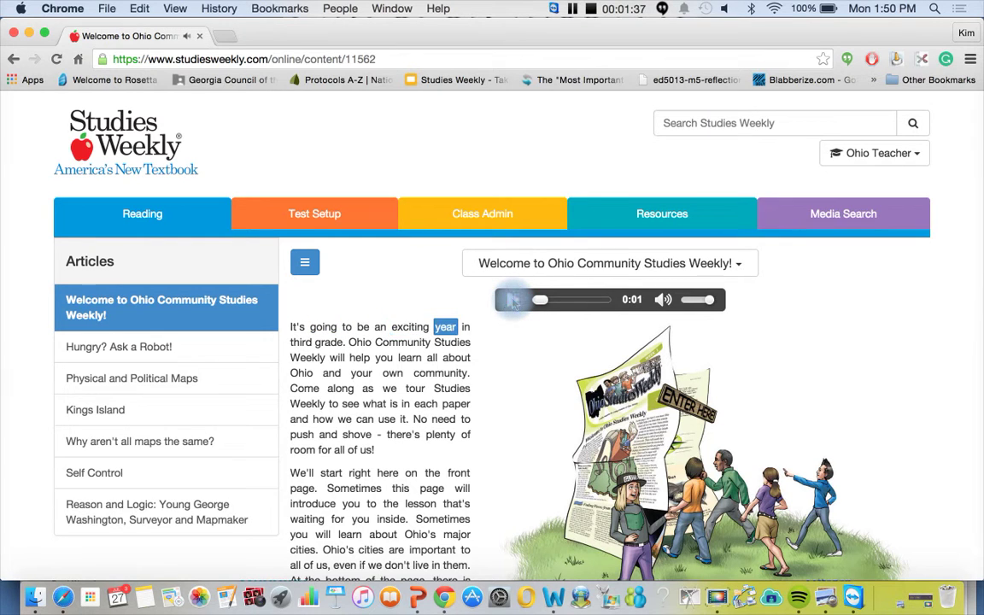
{"action": "left_click", "coordinate": [512, 301]}
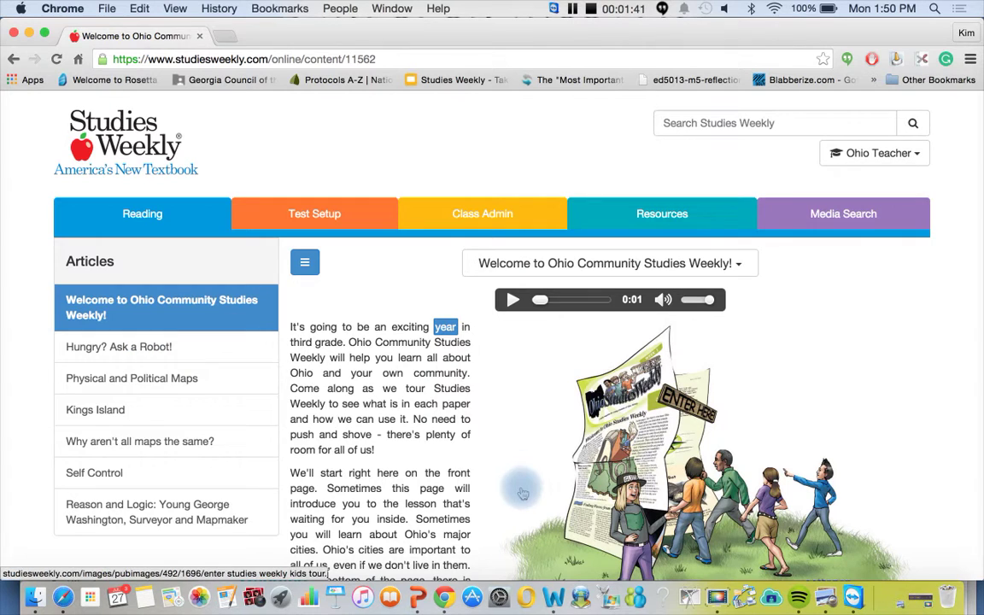
View the Week 1 articles "Physical and Political Maps" and "Why aren't all maps the same?"
{"action": "left_click", "coordinate": [111, 381]}
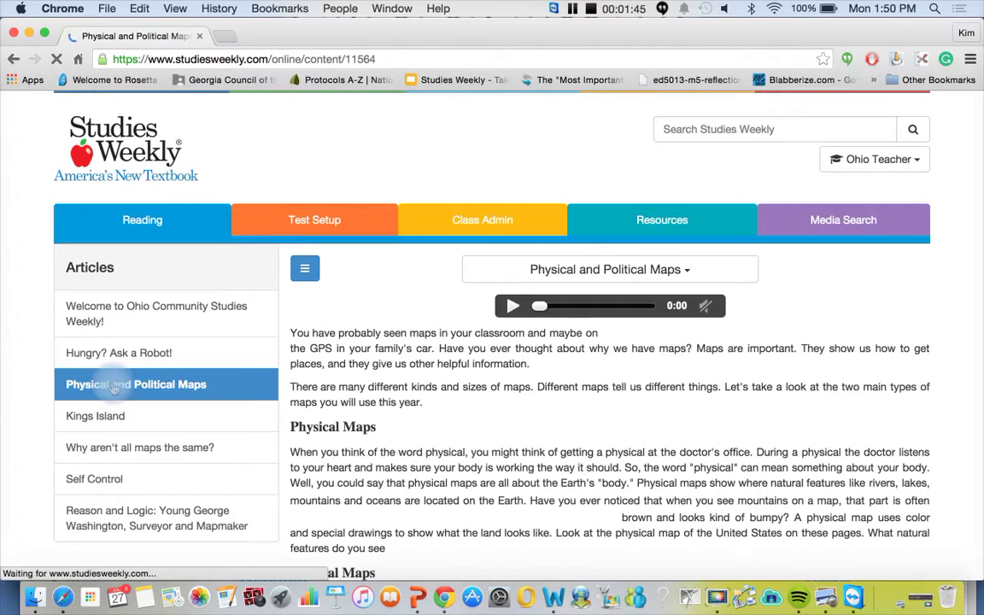
{"action": "scroll", "coordinate": [346, 377], "scroll_direction": "down", "scroll_amount": 10}
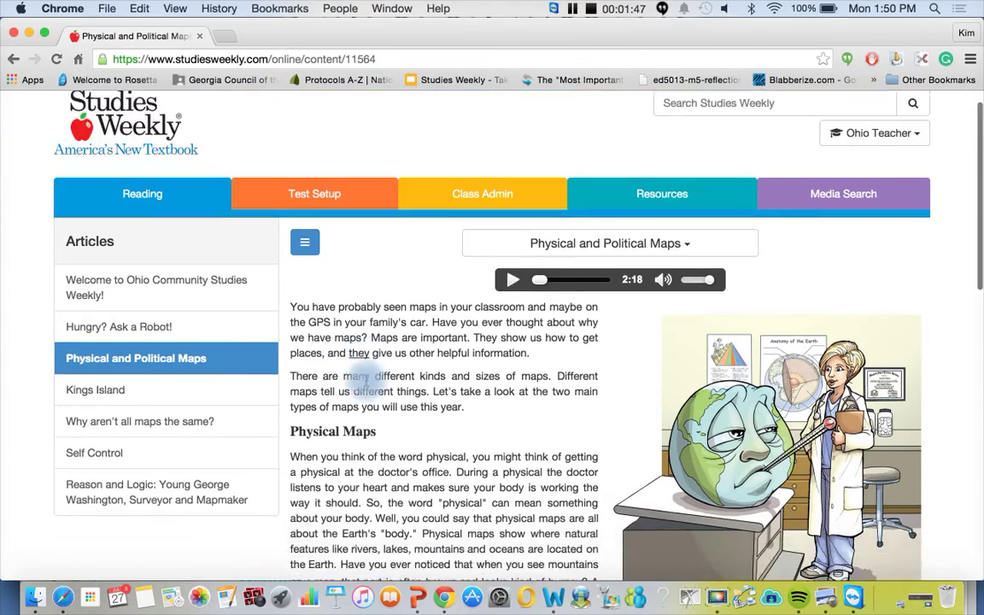
{"action": "scroll", "coordinate": [367, 386], "scroll_direction": "up", "scroll_amount": 8}
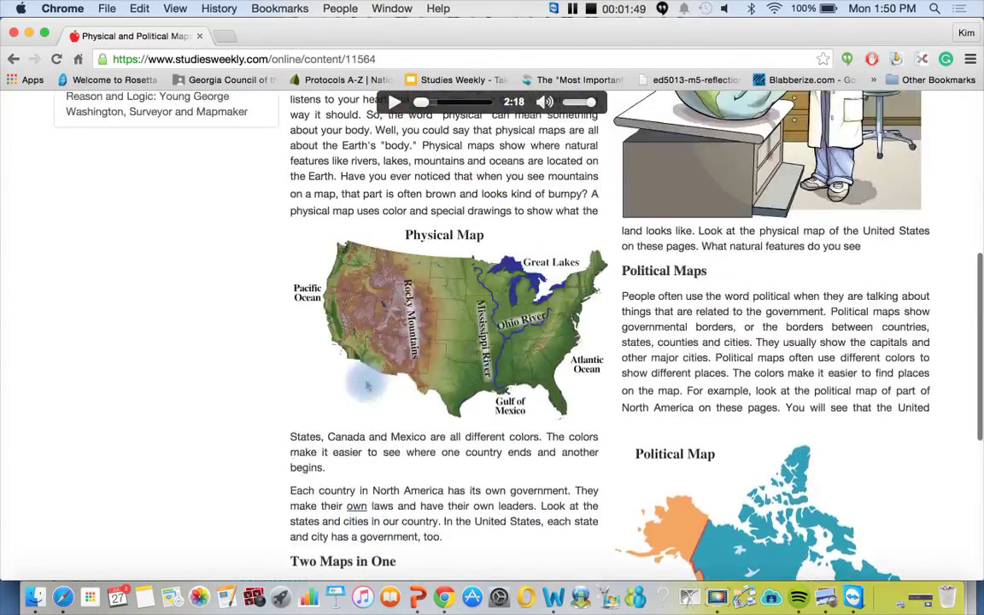
{"action": "left_click", "coordinate": [133, 268]}
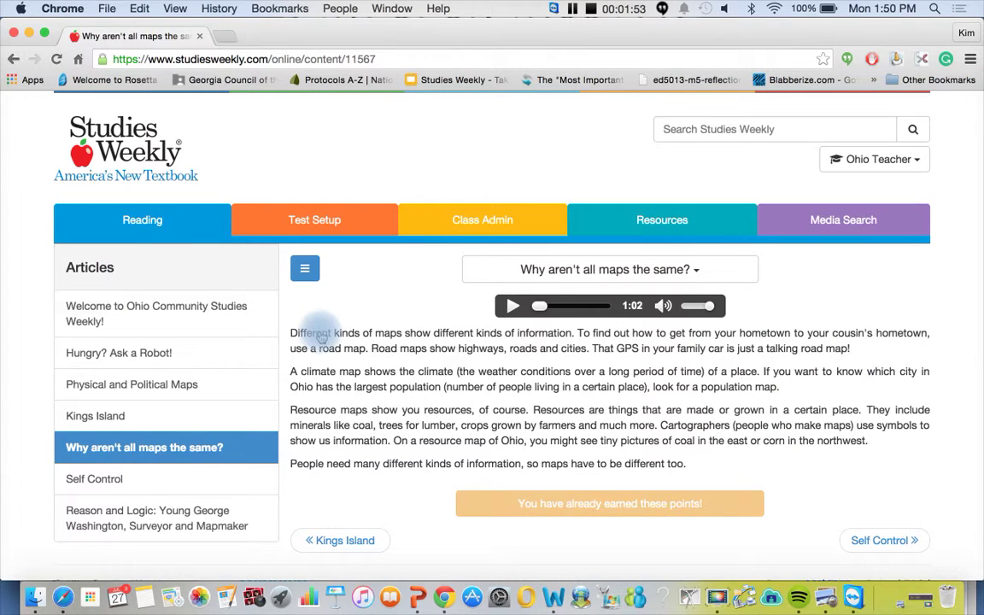
{"action": "scroll", "coordinate": [326, 333], "scroll_direction": "down", "scroll_amount": 1}
{"action": "scroll", "coordinate": [324, 338], "scroll_direction": "up", "scroll_amount": 1}
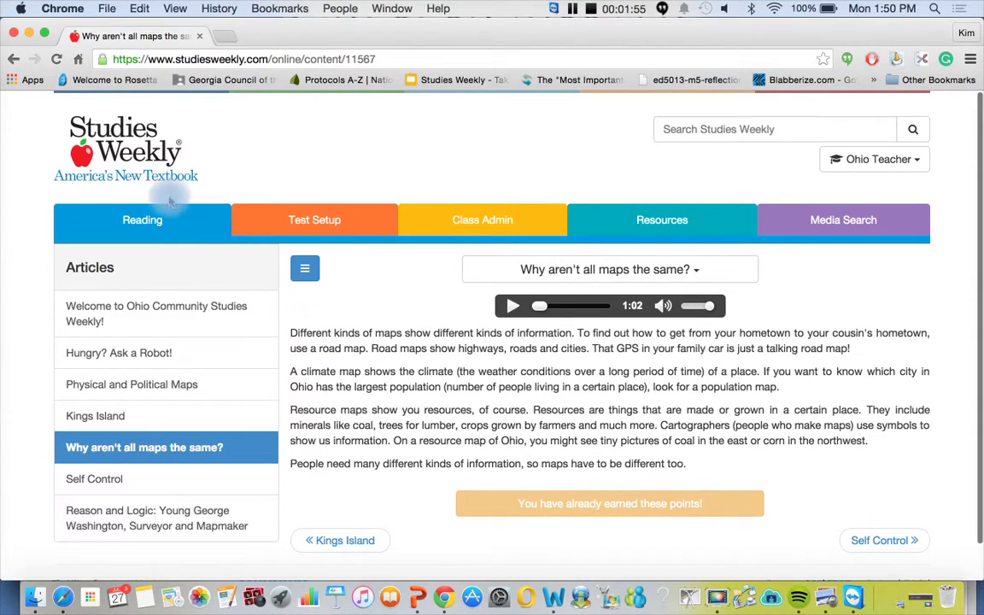
Leave the article and open the test setup for Week 1 of Second Grade Studies Weekly
{"action": "left_click", "coordinate": [144, 224]}
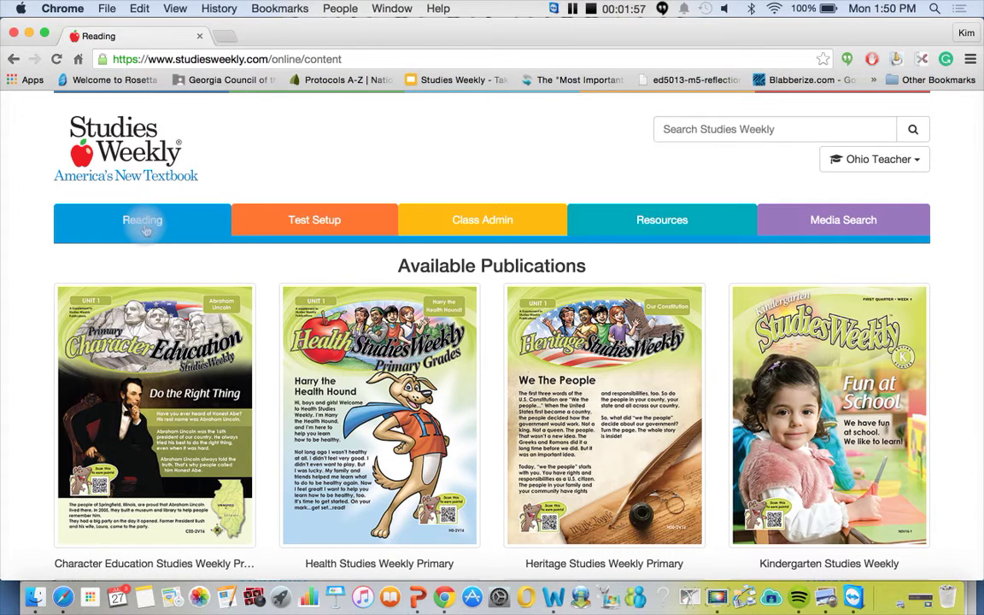
{"action": "left_click", "coordinate": [309, 221]}
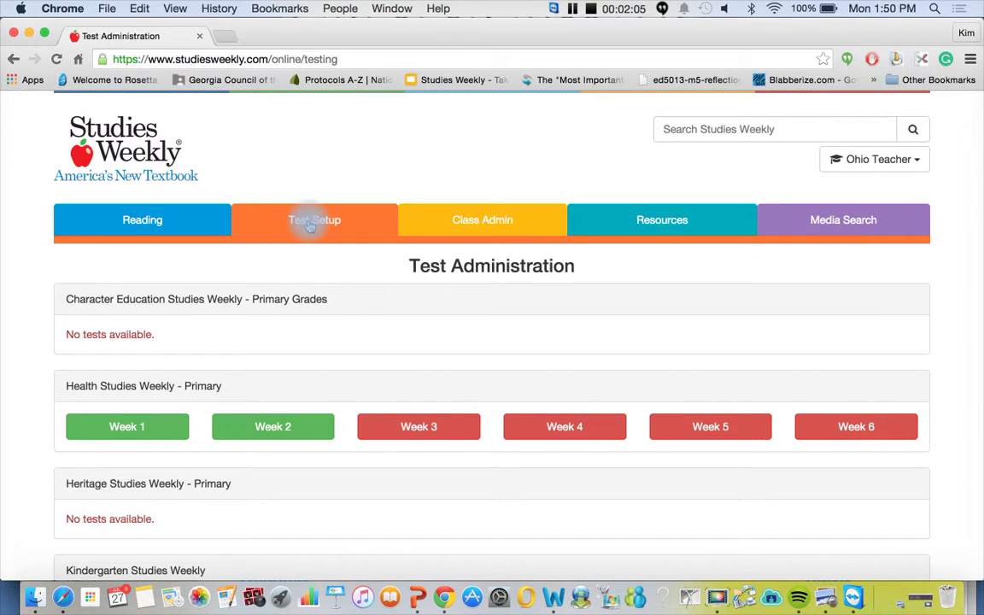
{"action": "scroll", "coordinate": [310, 225], "scroll_direction": "down", "scroll_amount": 15}
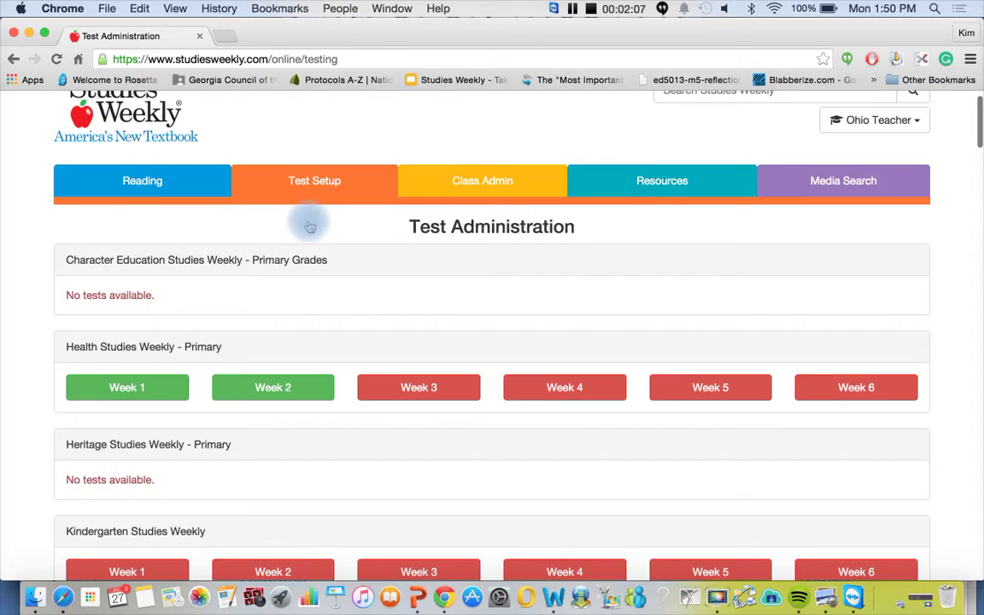
{"action": "scroll", "coordinate": [310, 225], "scroll_direction": "down", "scroll_amount": 15}
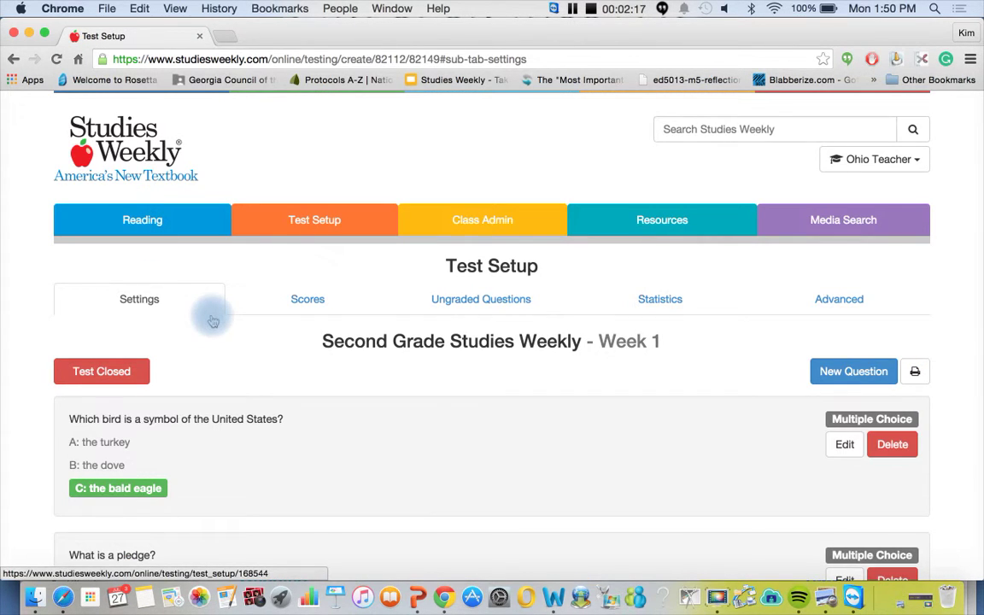
Switch the Second Grade Studies Weekly Week 1 test to Test Open and view its questions
{"action": "left_click", "coordinate": [107, 376]}
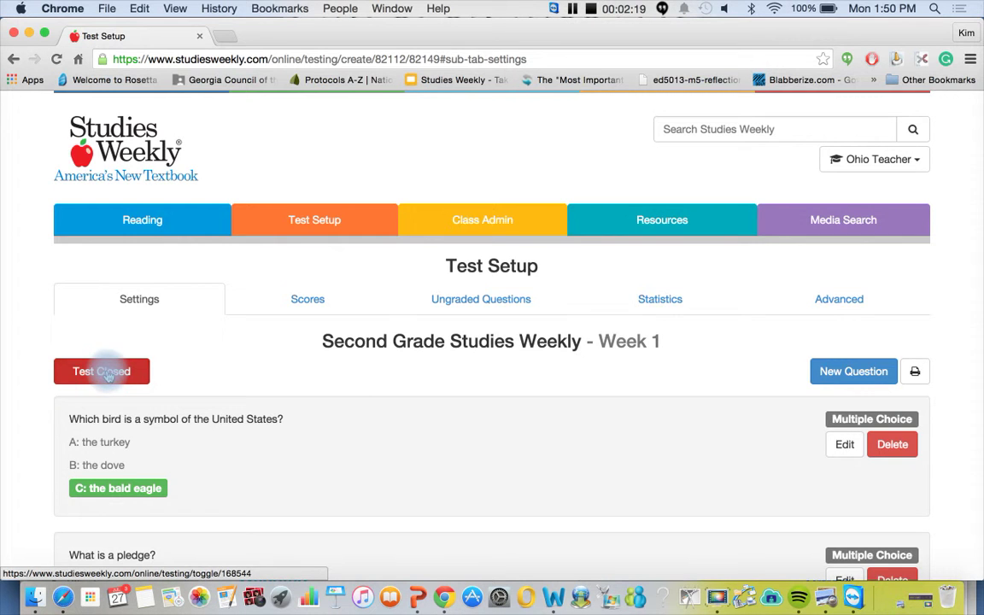
{"action": "left_click", "coordinate": [469, 430]}
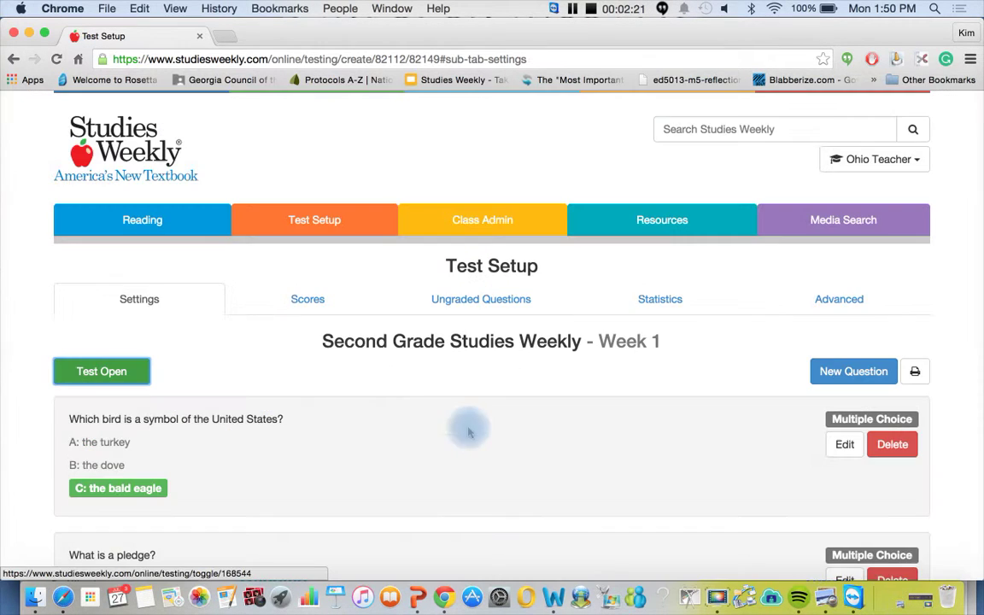
{"action": "scroll", "coordinate": [425, 387], "scroll_direction": "down", "scroll_amount": 3}
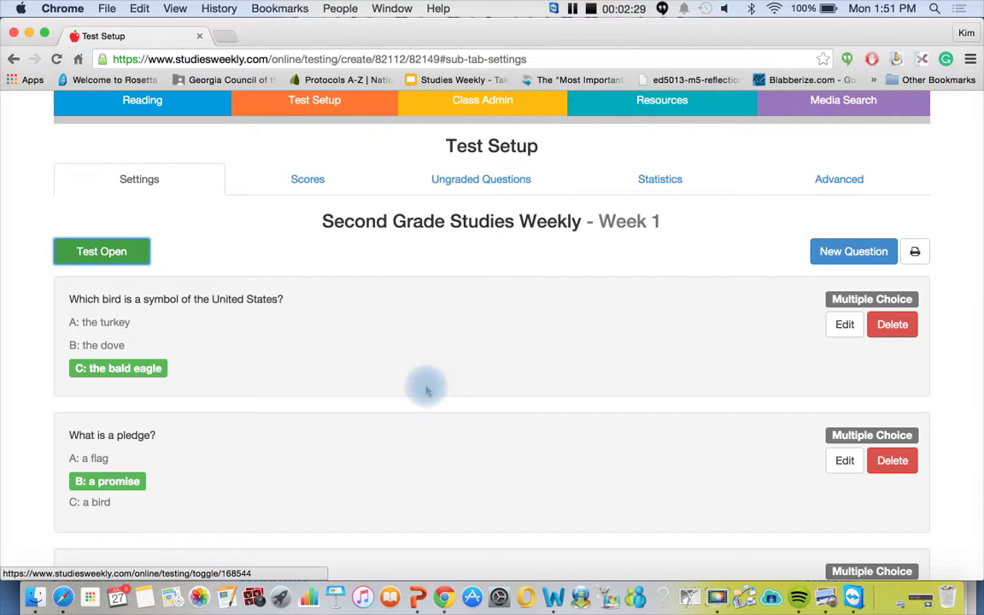
Start a new question for the Week 1 test and set its question type to Multiple Choice
{"action": "left_click", "coordinate": [847, 325]}
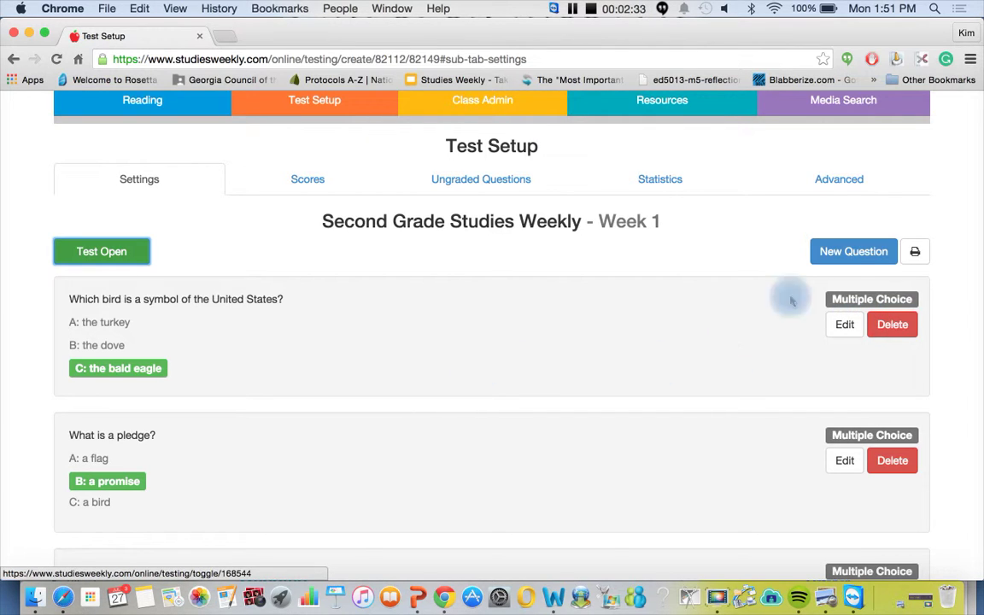
{"action": "left_click", "coordinate": [848, 251]}
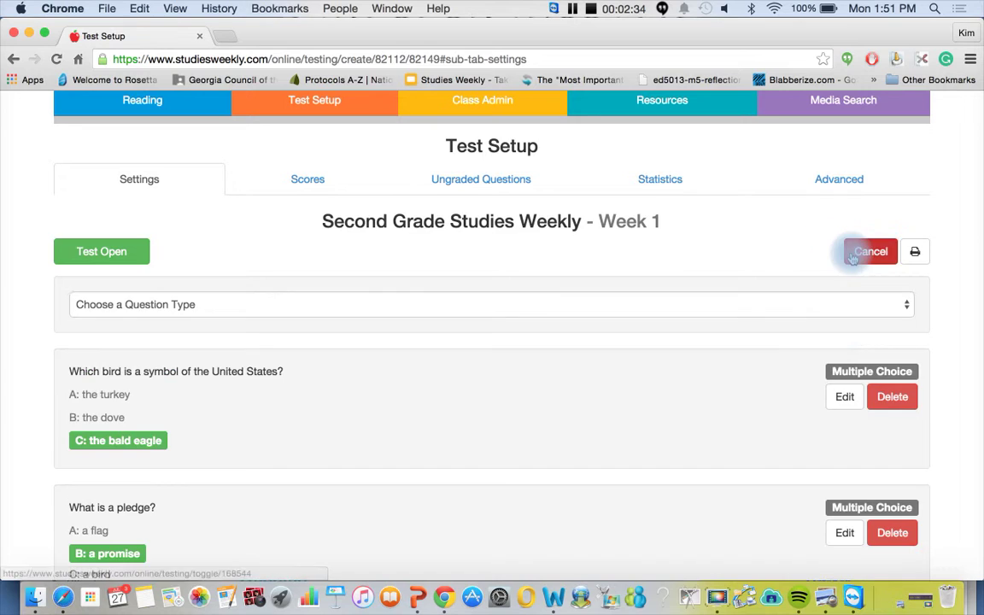
{"action": "left_click", "coordinate": [637, 303]}
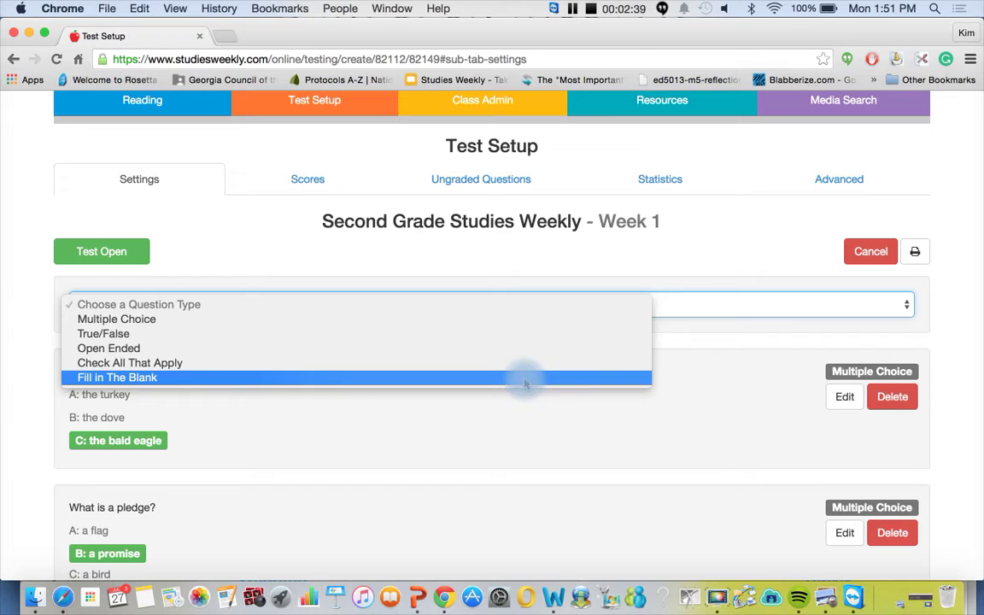
{"action": "left_click", "coordinate": [527, 323]}
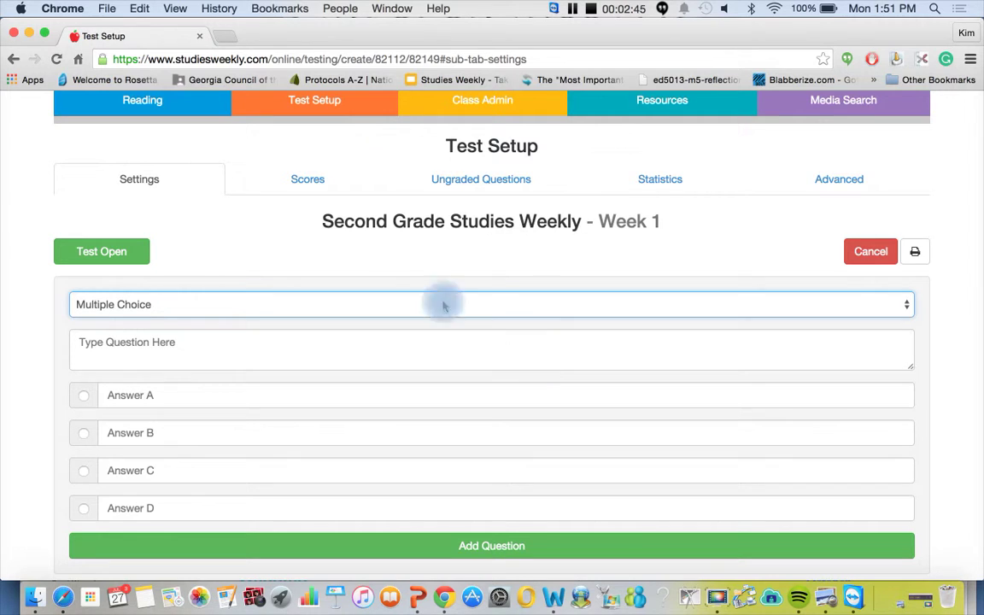
Review the students' scores and the ungraded questions for the Week 1 test
{"action": "left_click", "coordinate": [308, 180]}
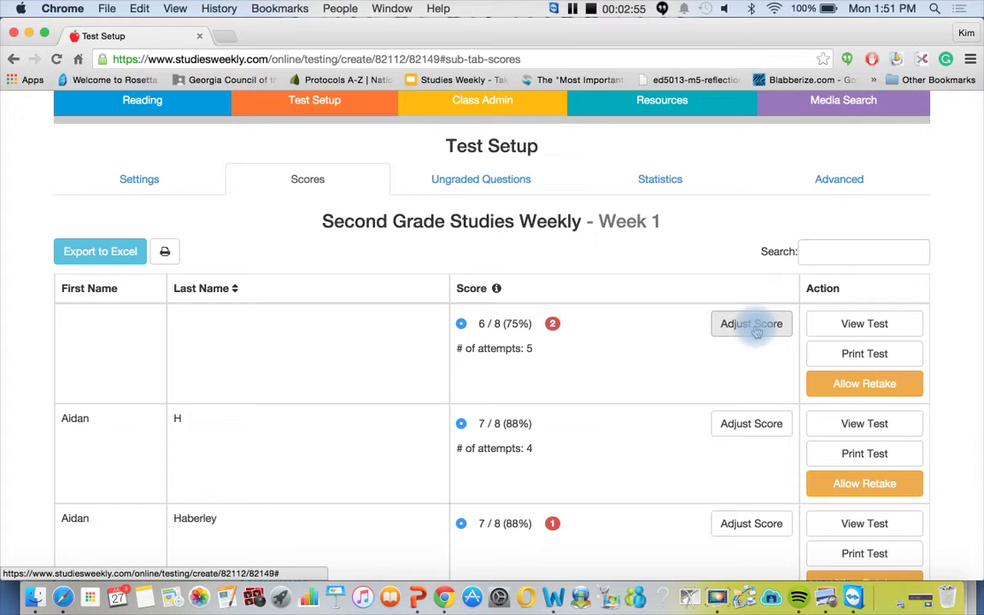
{"action": "left_click", "coordinate": [105, 253]}
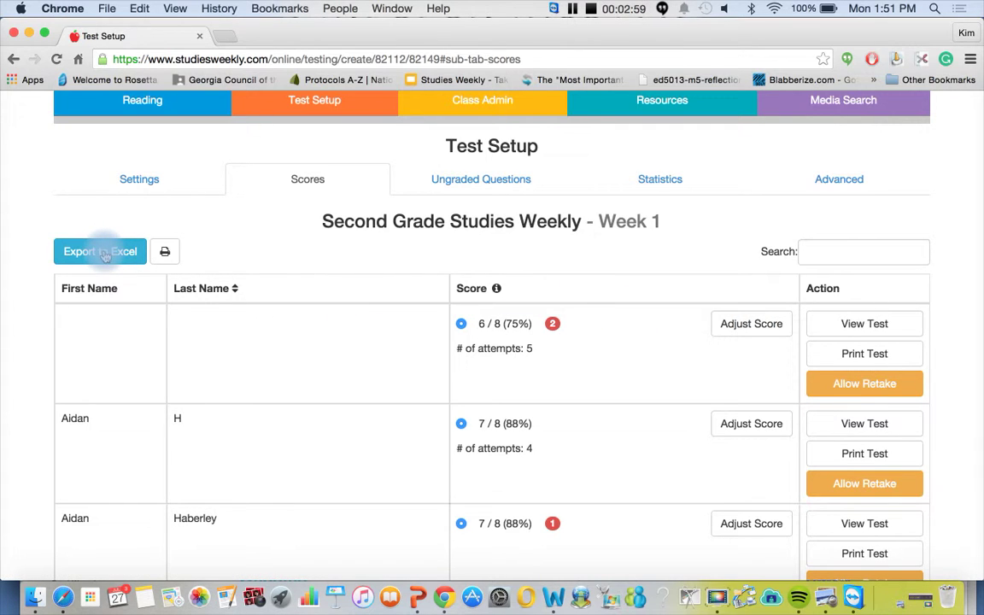
{"action": "left_click", "coordinate": [166, 255]}
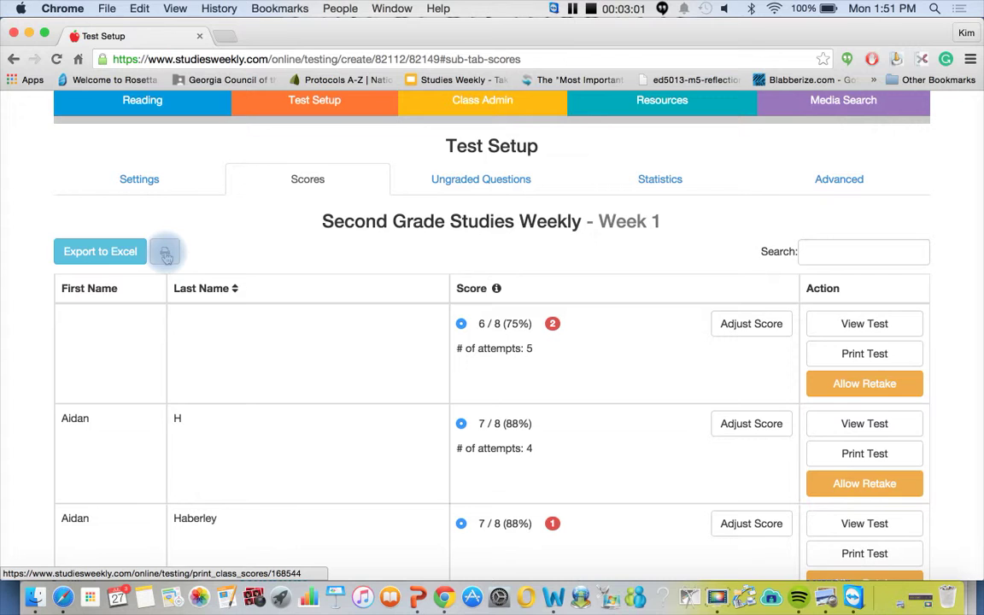
{"action": "left_click", "coordinate": [399, 177]}
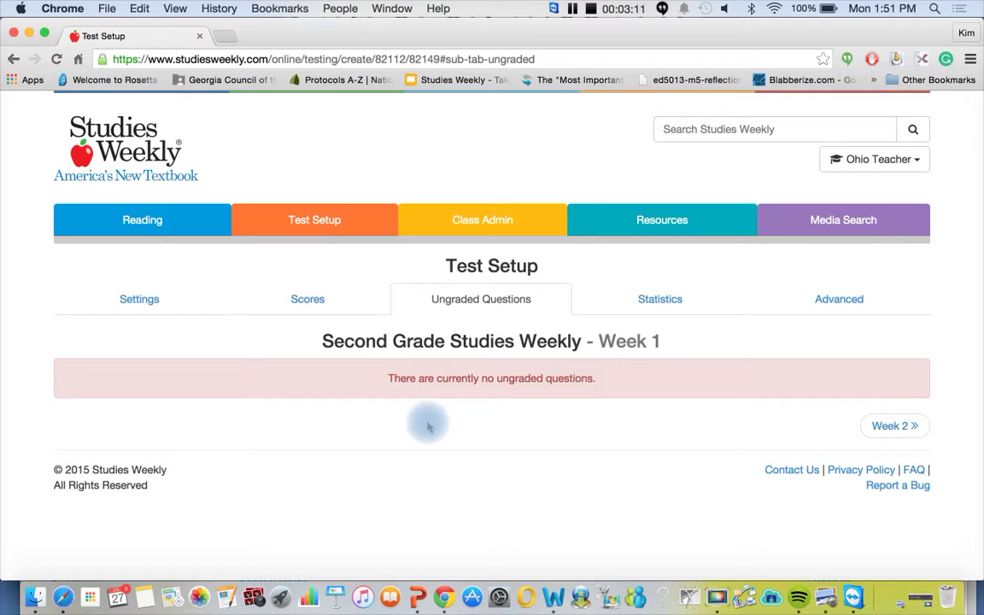
Open the Class Admin section with the classroom's student list
{"action": "left_click", "coordinate": [492, 222]}
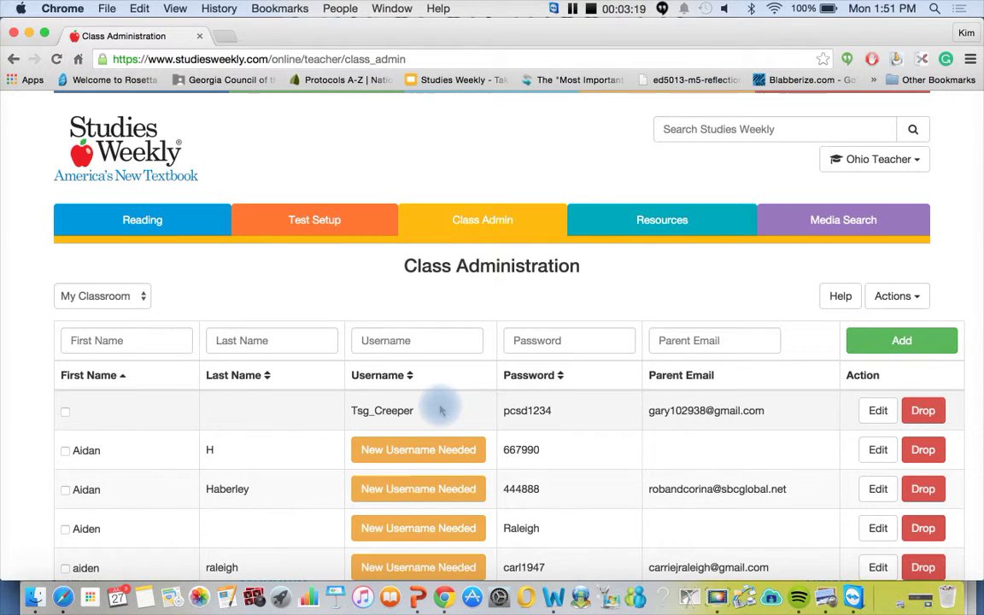
Add a new classroom in Class Administration, using the teacher's title and surname as the classroom name
{"action": "scroll", "coordinate": [442, 411], "scroll_direction": "down", "scroll_amount": 2}
{"action": "left_click", "coordinate": [914, 229]}
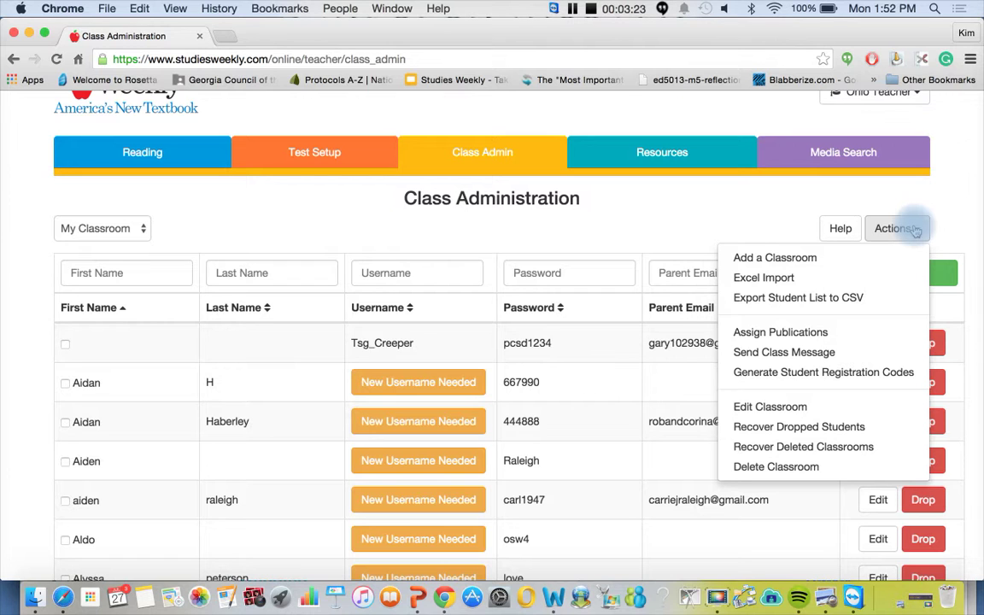
{"action": "left_click", "coordinate": [803, 257]}
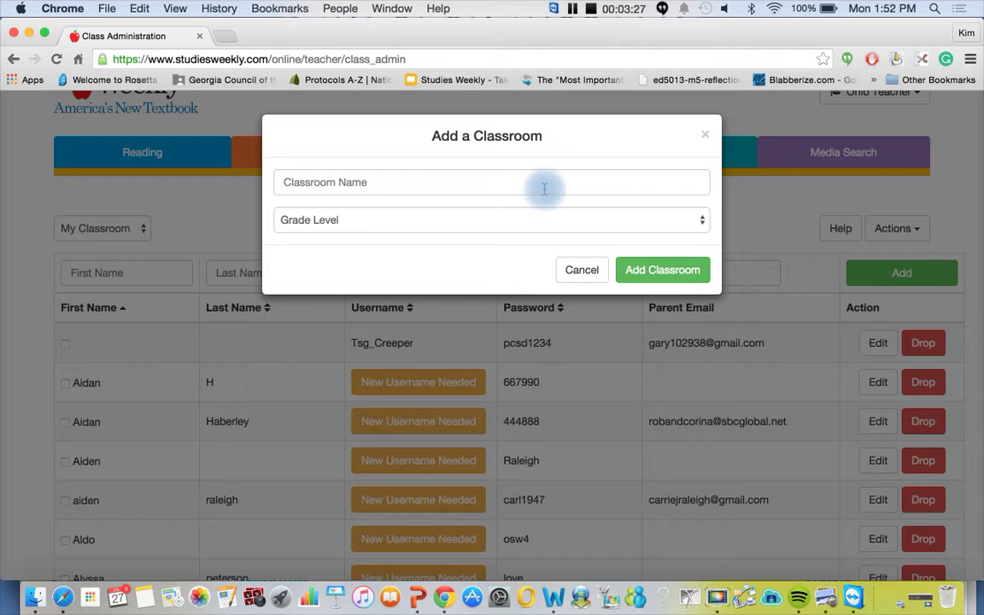
{"action": "left_click", "coordinate": [544, 188]}
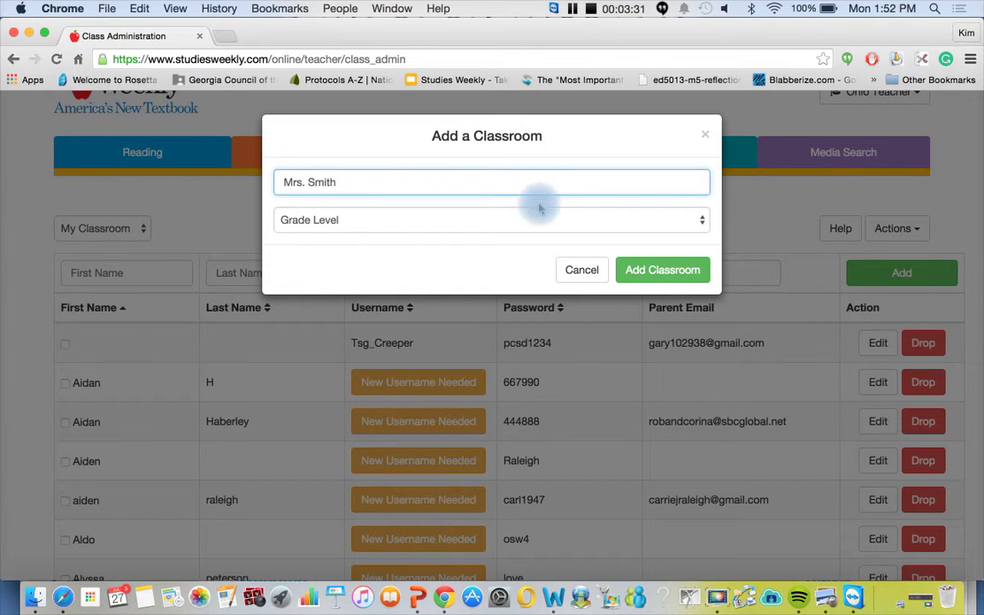
{"action": "left_click", "coordinate": [511, 217]}
{"action": "left_click", "coordinate": [487, 274]}
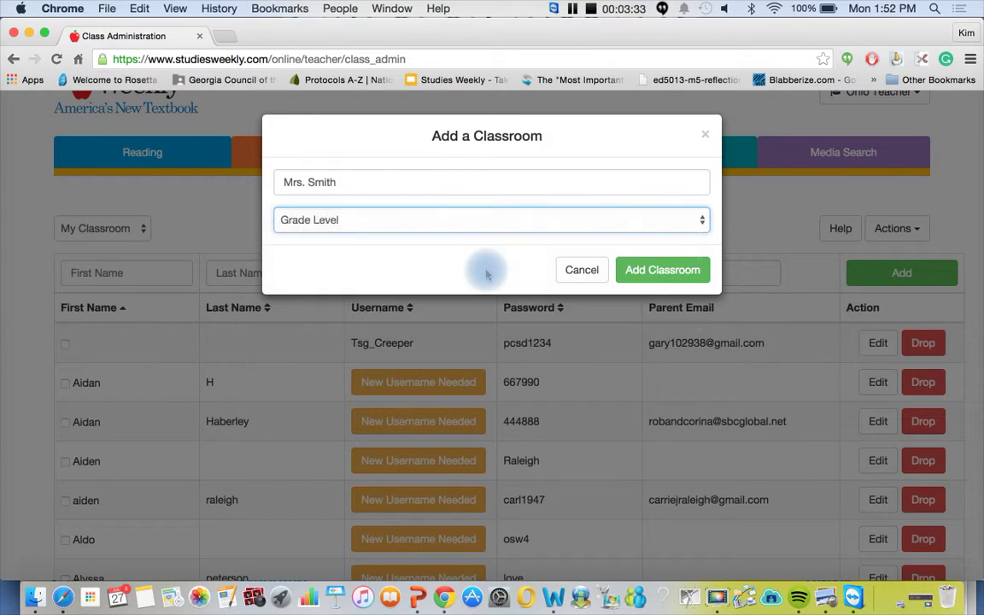
{"action": "left_click", "coordinate": [645, 270]}
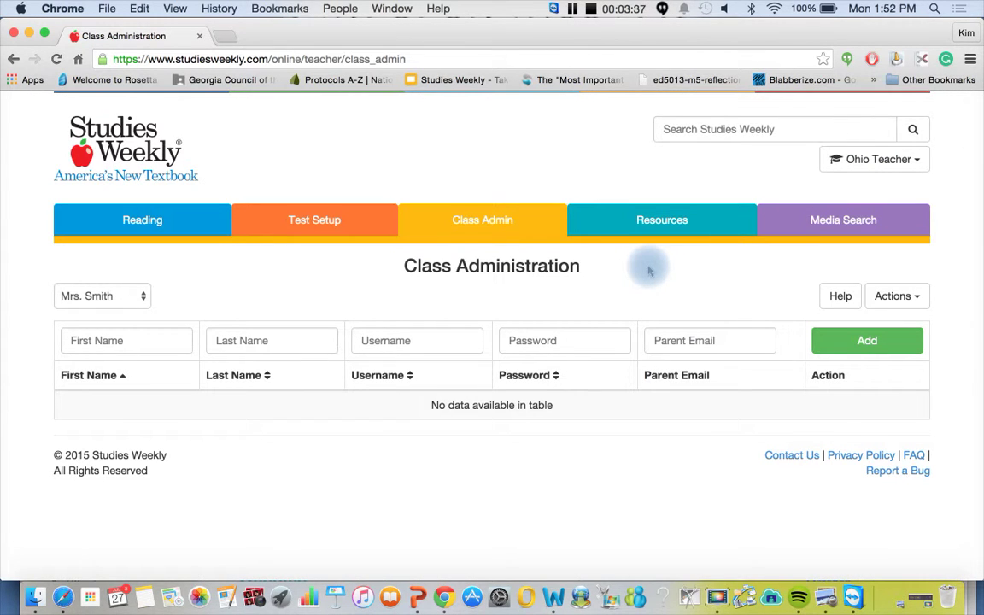
View the Send Class Message form for the new classroom, then cancel it without sending a message
{"action": "left_click", "coordinate": [893, 298]}
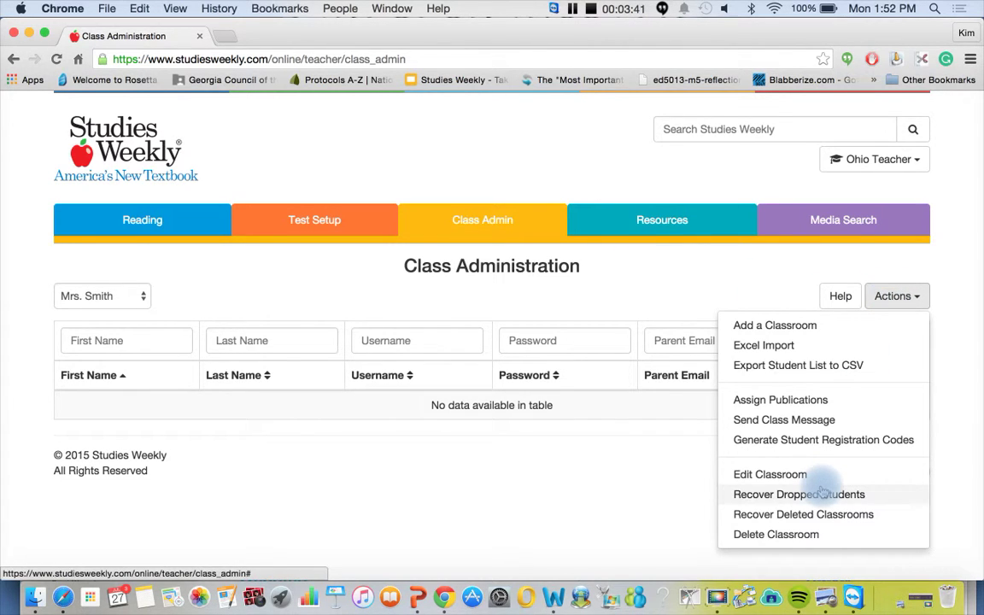
{"action": "left_click", "coordinate": [812, 418]}
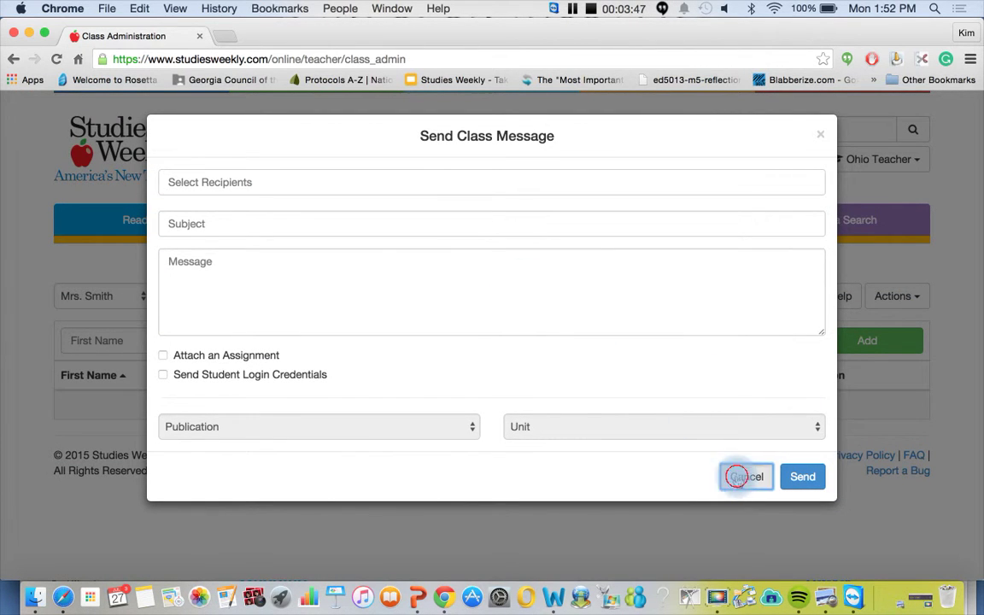
{"action": "left_click", "coordinate": [739, 476]}
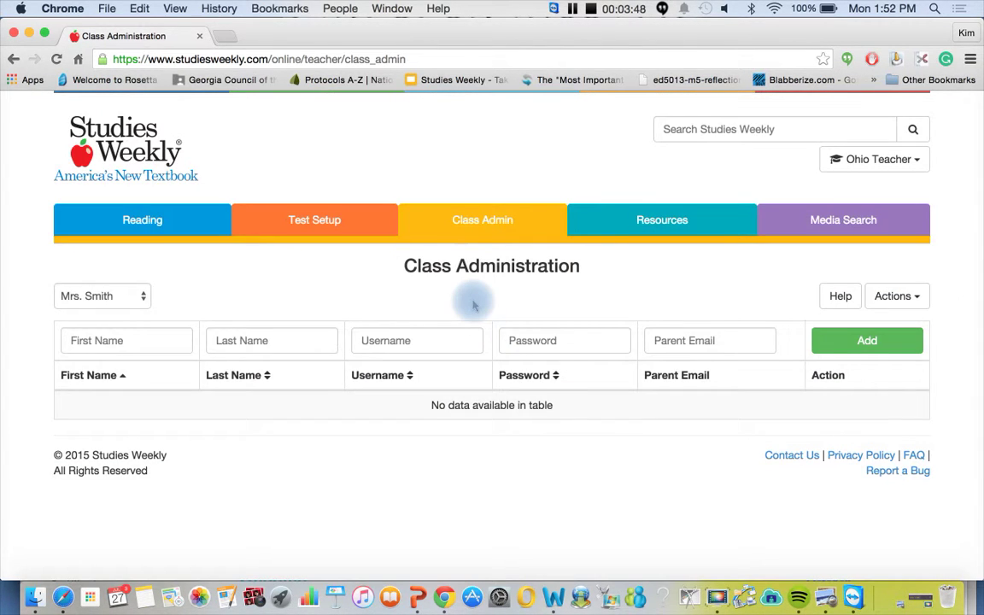
Open the Resources section and view the Standard Correlations for the 4th grade Ohio Studies Weekly publication
{"action": "left_click", "coordinate": [656, 220]}
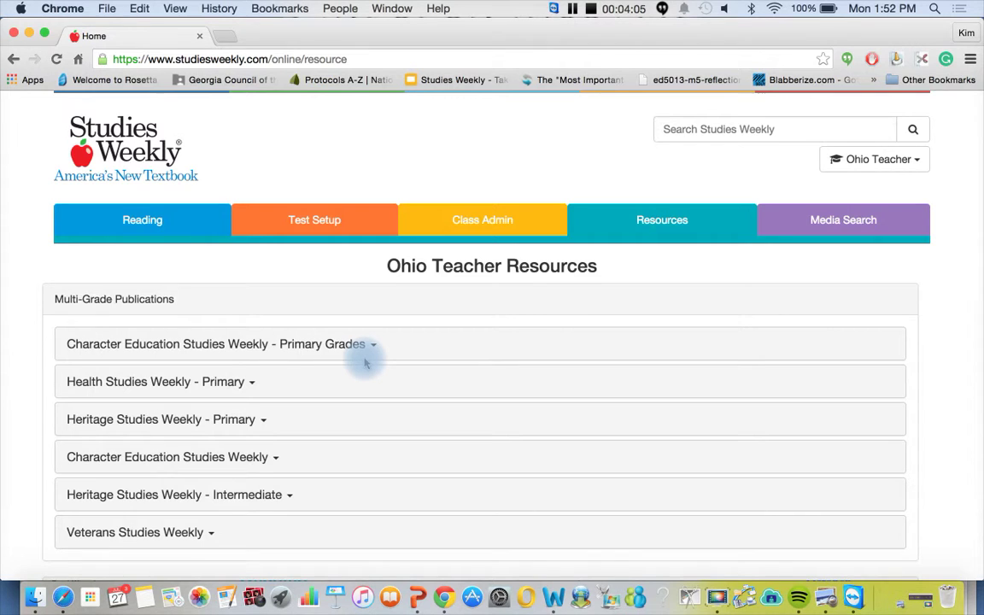
{"action": "scroll", "coordinate": [365, 363], "scroll_direction": "down", "scroll_amount": 5}
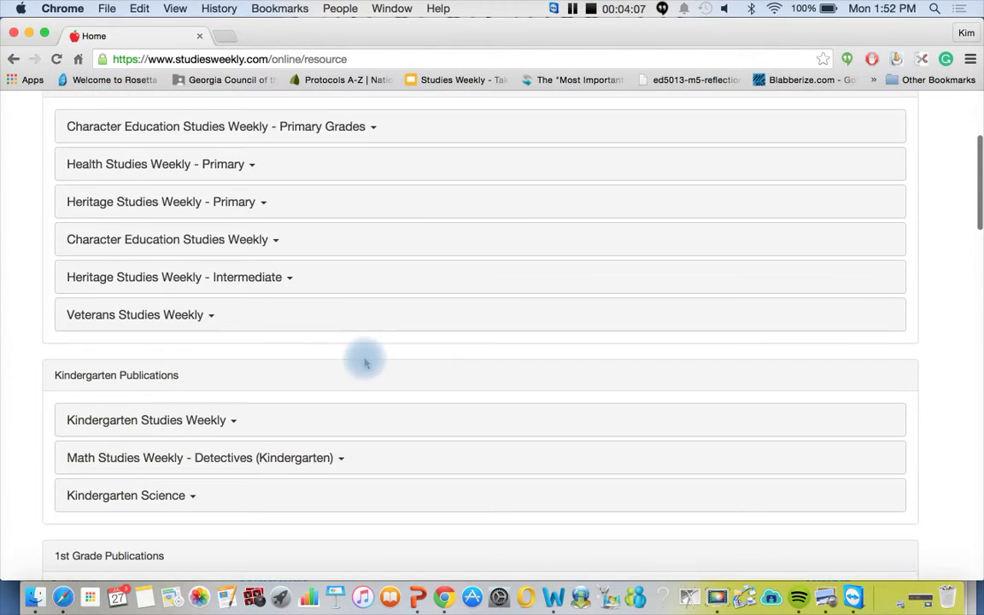
{"action": "scroll", "coordinate": [364, 363], "scroll_direction": "down", "scroll_amount": 12}
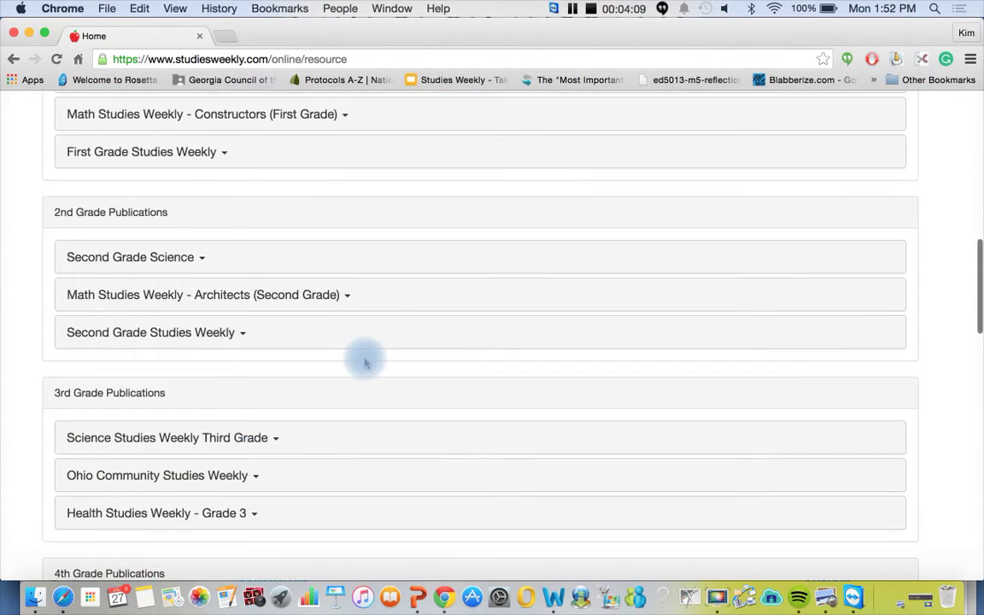
{"action": "scroll", "coordinate": [365, 363], "scroll_direction": "down", "scroll_amount": 10}
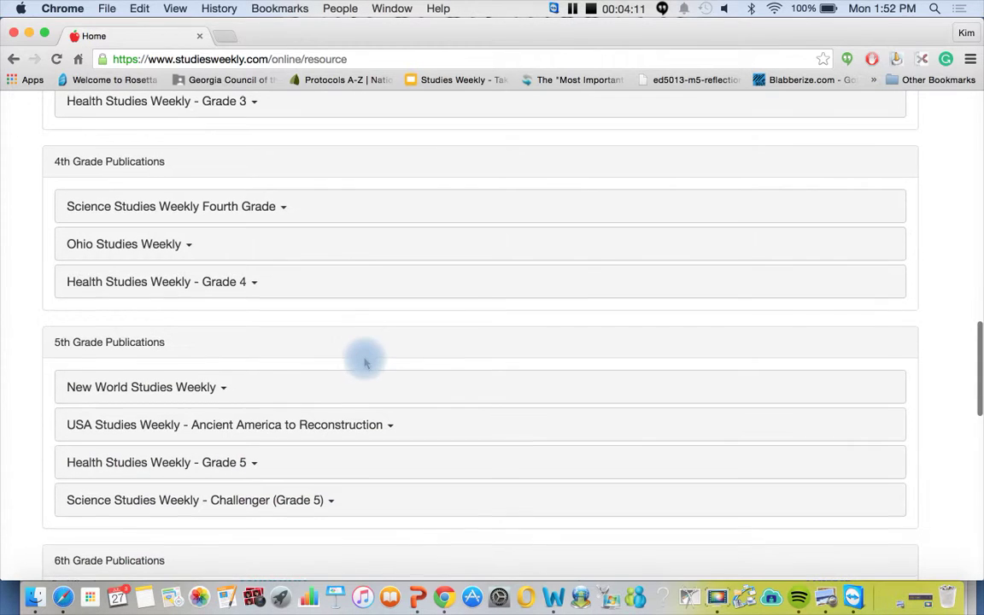
{"action": "left_click", "coordinate": [165, 251]}
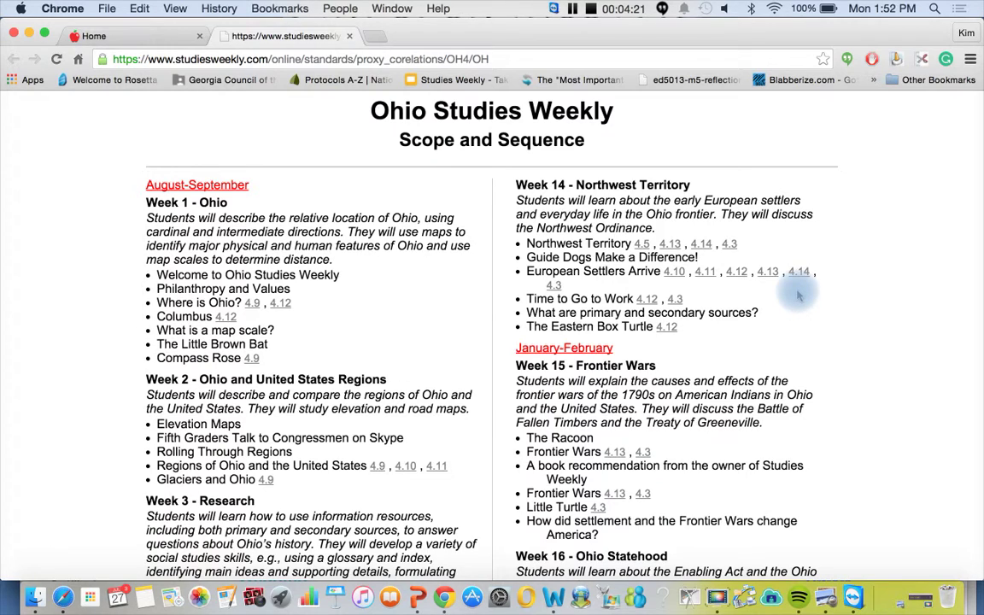
{"action": "left_click", "coordinate": [730, 246]}
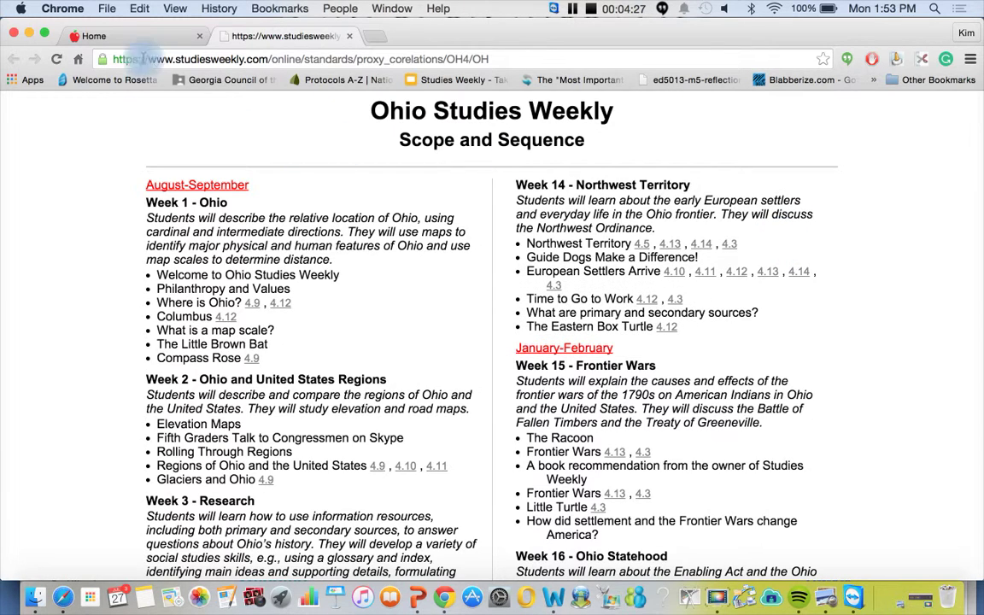
View the 1st Quarter Student Edition of Ohio Studies Weekly and leaf forward to pages 4-5
{"action": "left_click", "coordinate": [135, 33]}
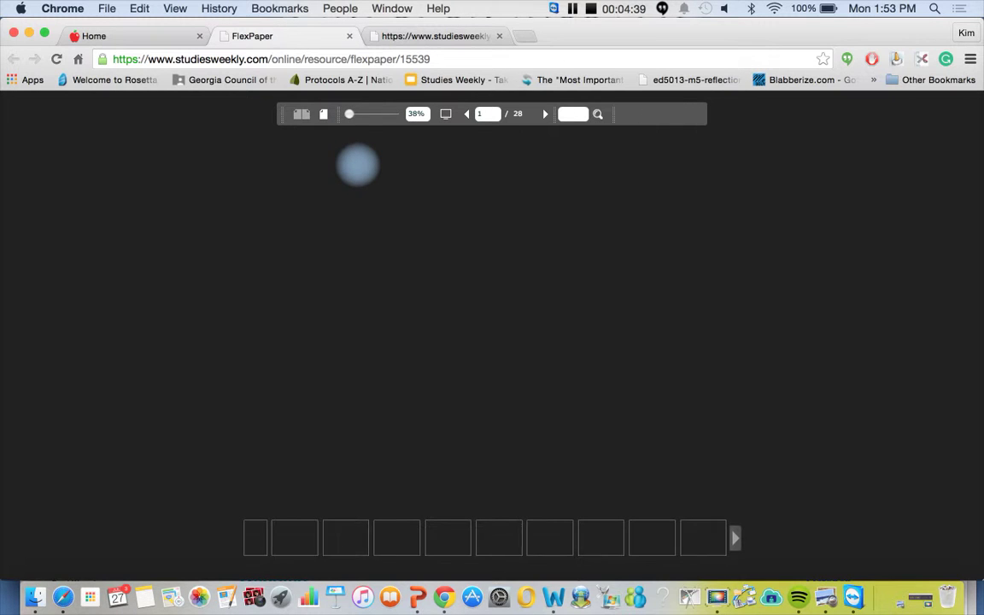
{"action": "left_click_drag", "start_coordinate": [347, 114], "coordinate": [339, 107]}
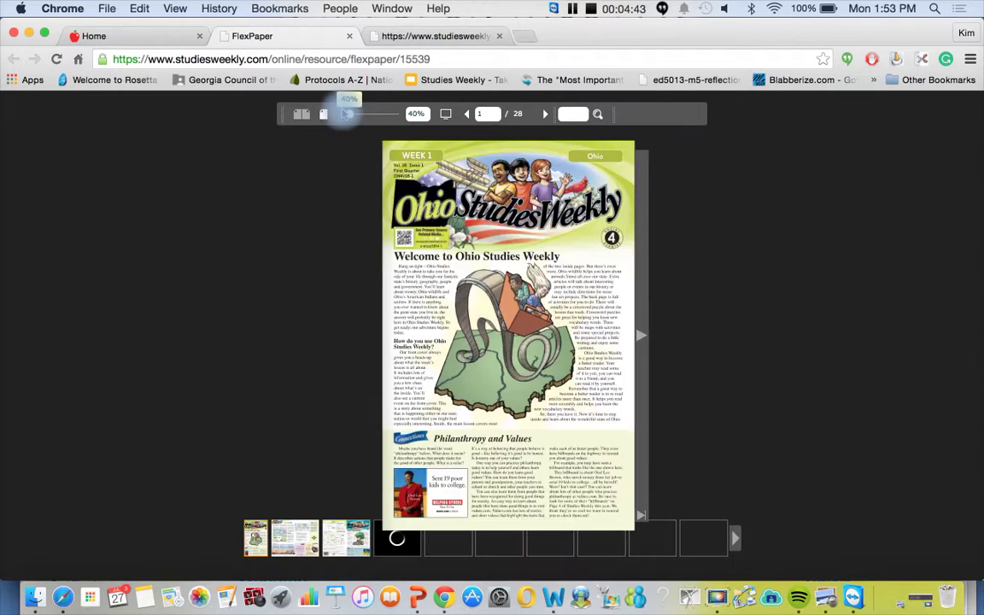
{"action": "left_click", "coordinate": [545, 113]}
{"action": "left_click", "coordinate": [545, 114]}
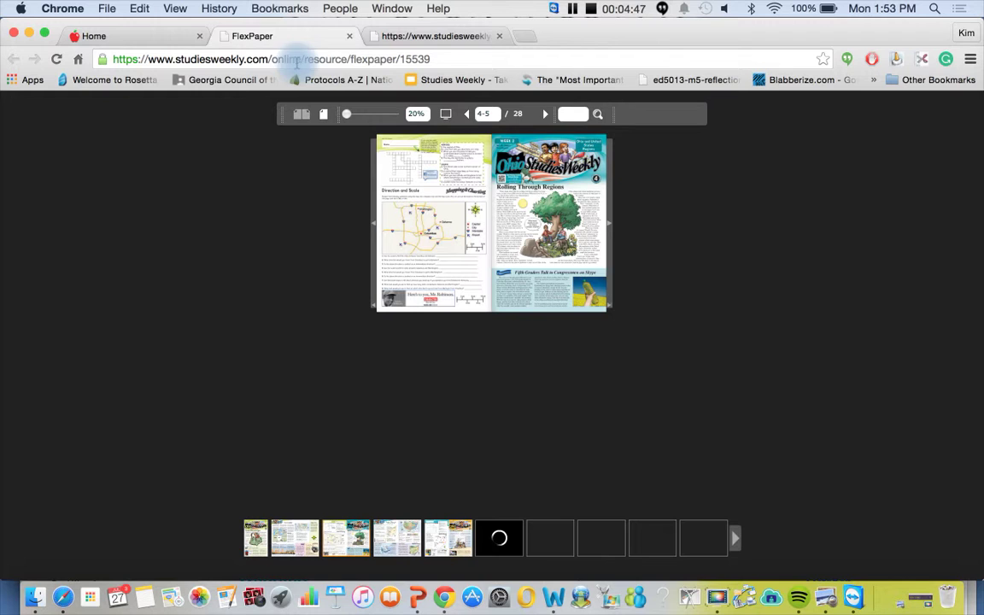
Return to the resources list and check the Bring History to Life Lesson Plans under K-6 General Resources, then collapse them
{"action": "left_click", "coordinate": [171, 39]}
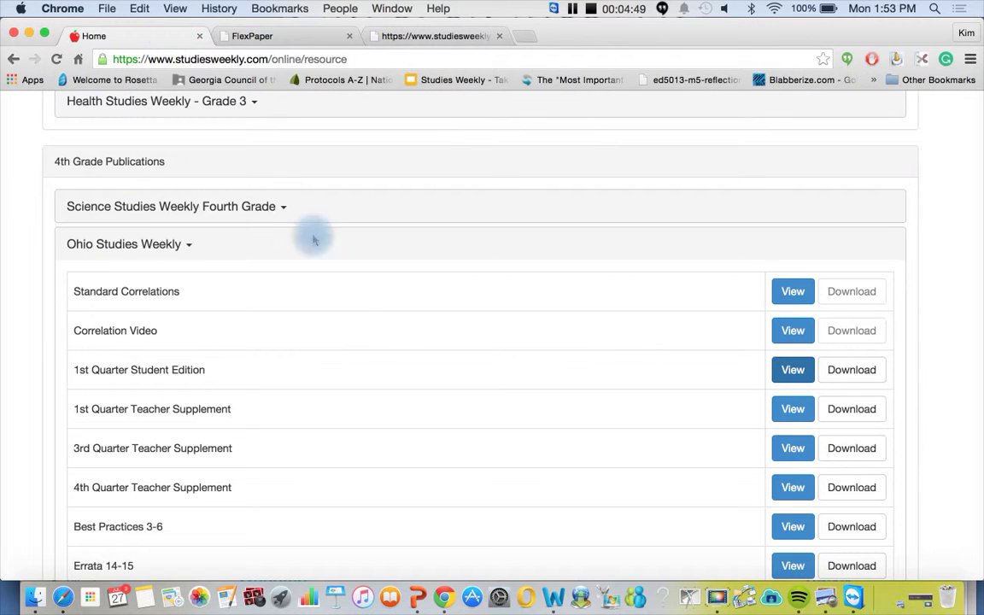
{"action": "scroll", "coordinate": [358, 347], "scroll_direction": "down", "scroll_amount": 3}
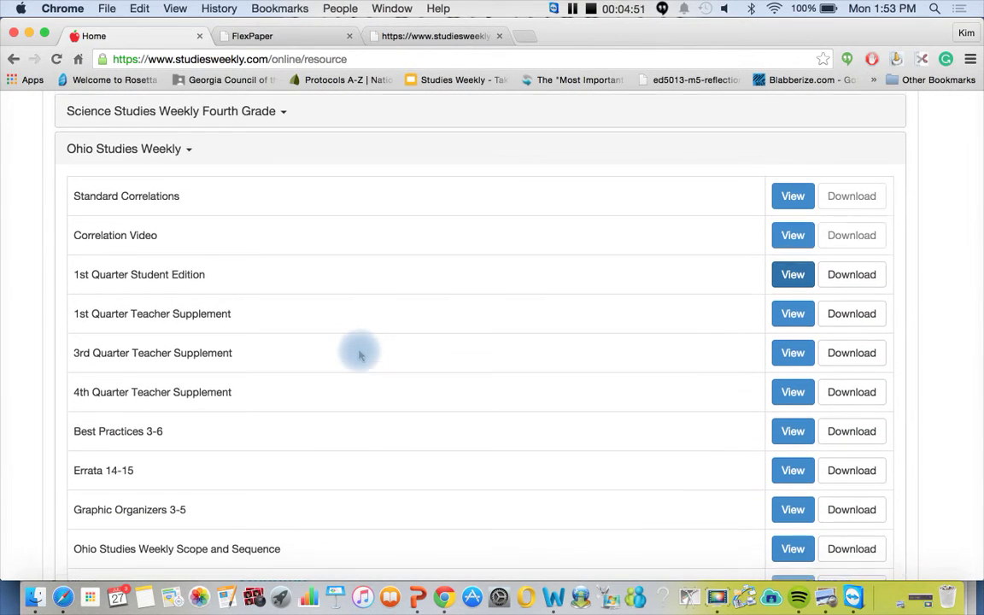
{"action": "scroll", "coordinate": [360, 355], "scroll_direction": "down", "scroll_amount": 10}
{"action": "scroll", "coordinate": [360, 355], "scroll_direction": "down", "scroll_amount": 15}
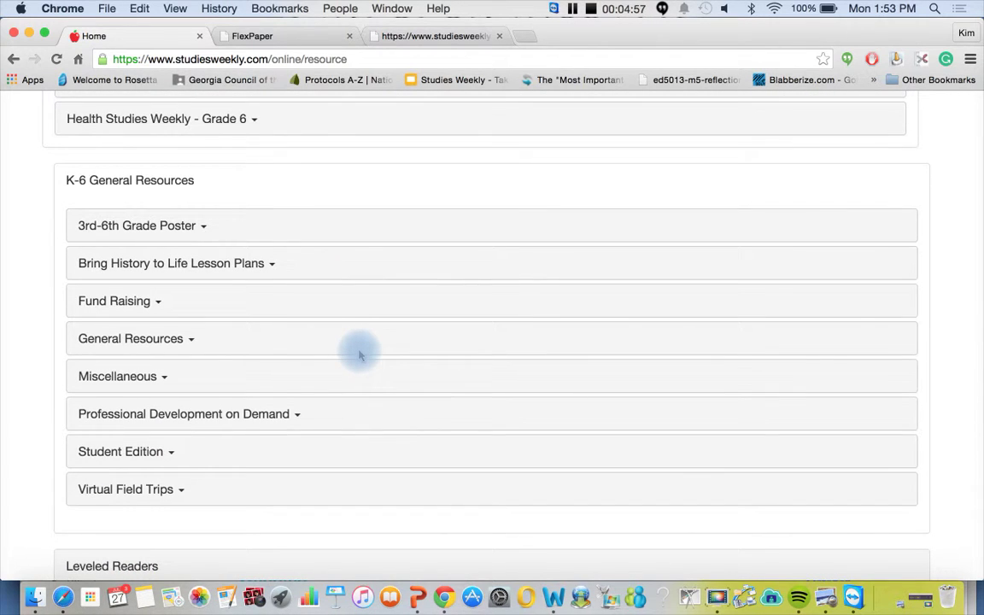
{"action": "left_click", "coordinate": [199, 267]}
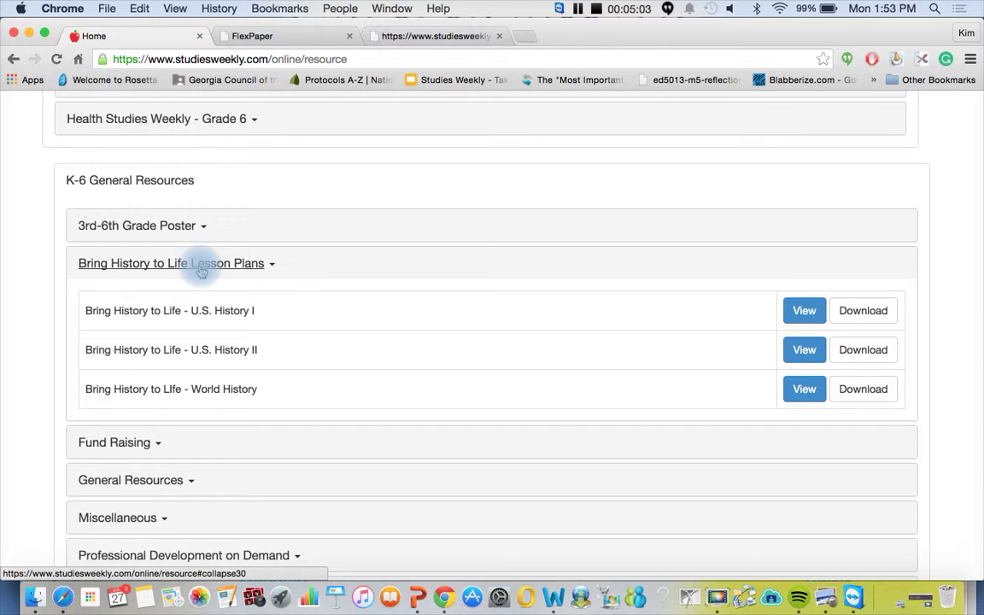
{"action": "left_click", "coordinate": [202, 270]}
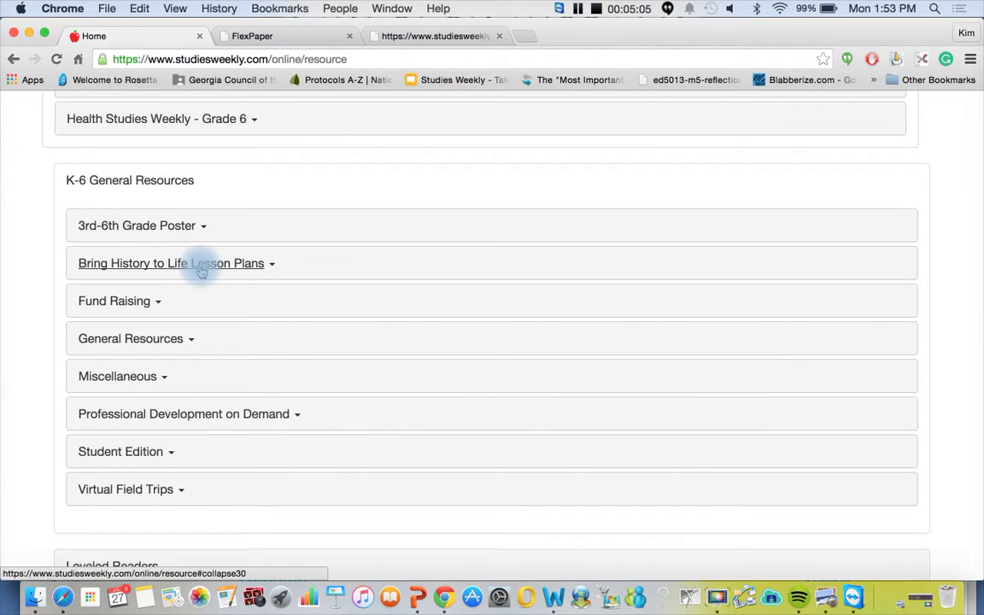
View the Digital Developments document from General Resources through pages 6-7, then close it
{"action": "left_click", "coordinate": [135, 338]}
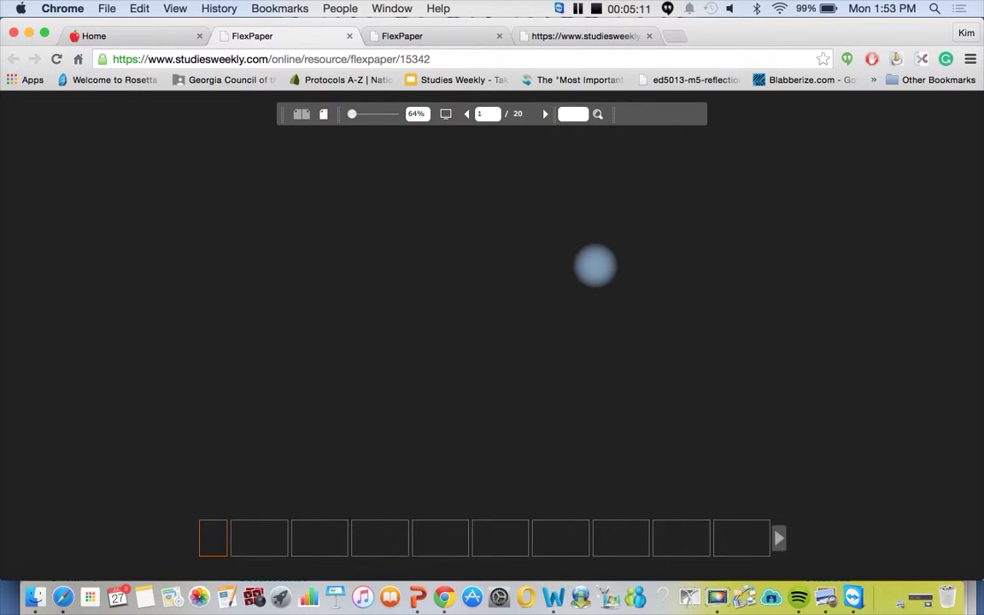
{"action": "left_click", "coordinate": [351, 114]}
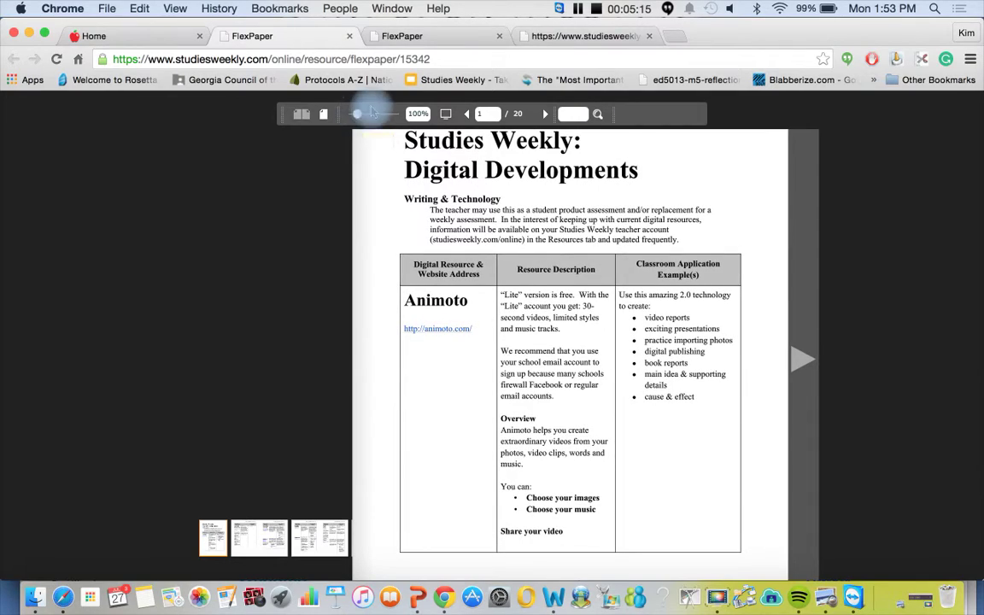
{"action": "left_click", "coordinate": [545, 114]}
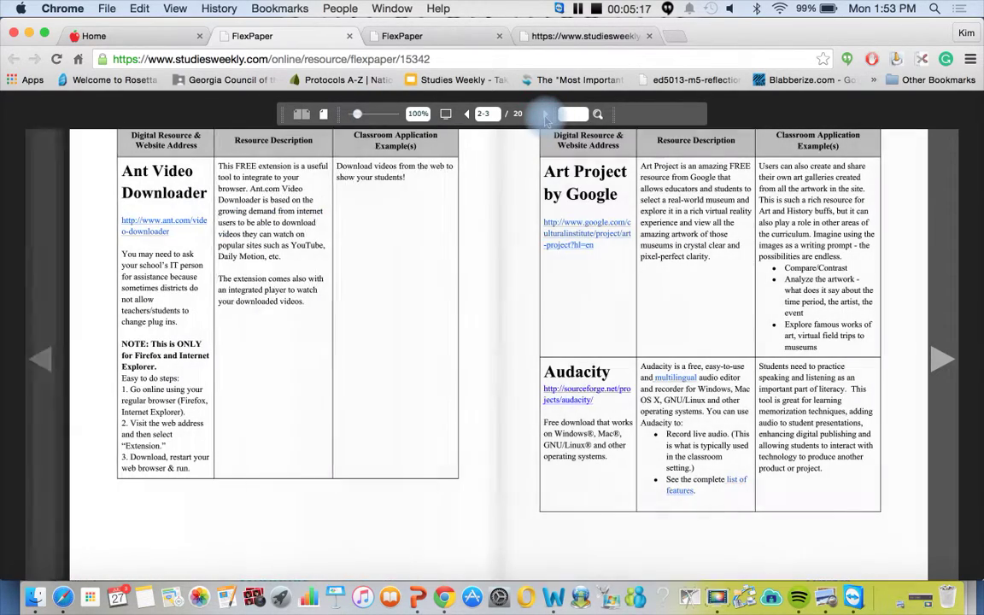
{"action": "left_click", "coordinate": [545, 113]}
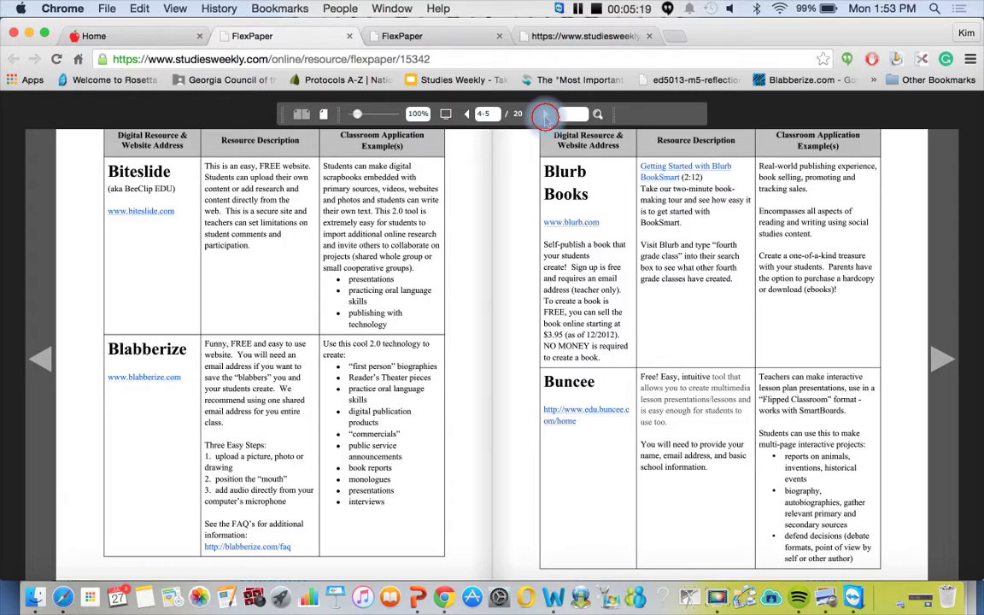
{"action": "left_click", "coordinate": [545, 113]}
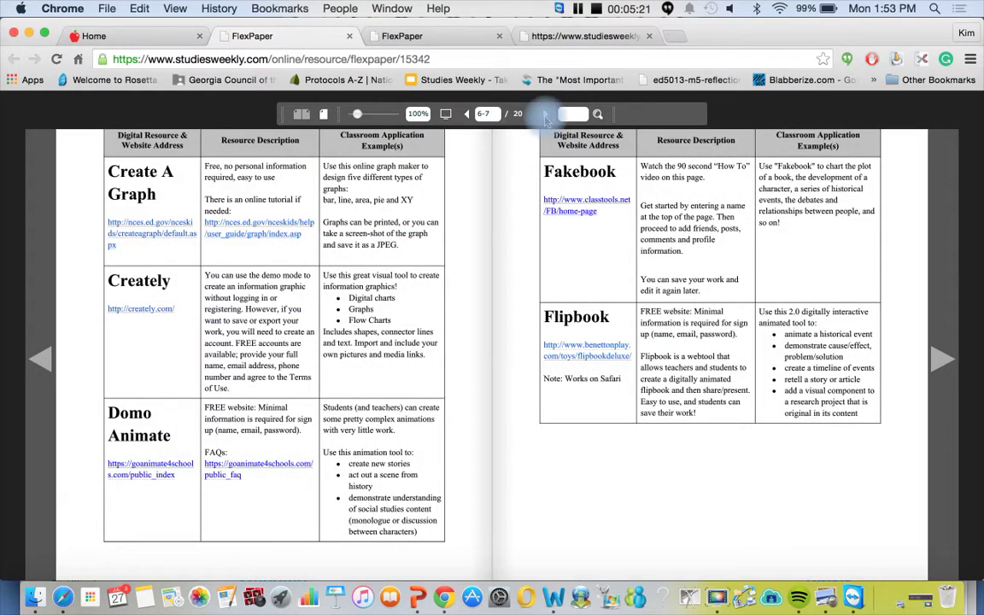
{"action": "scroll", "coordinate": [431, 218], "scroll_direction": "up", "scroll_amount": 2}
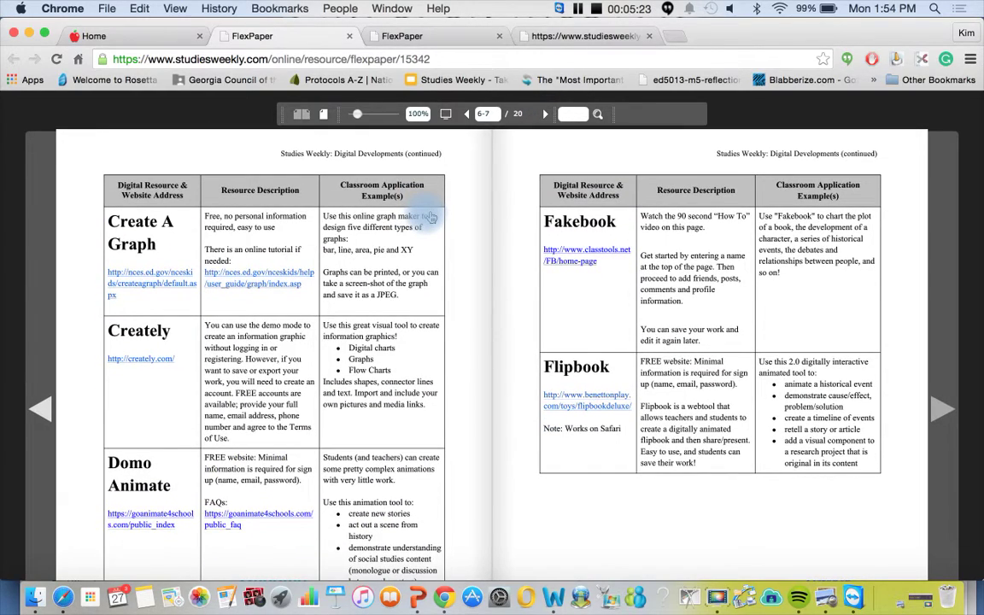
{"action": "scroll", "coordinate": [427, 213], "scroll_direction": "up", "scroll_amount": 1}
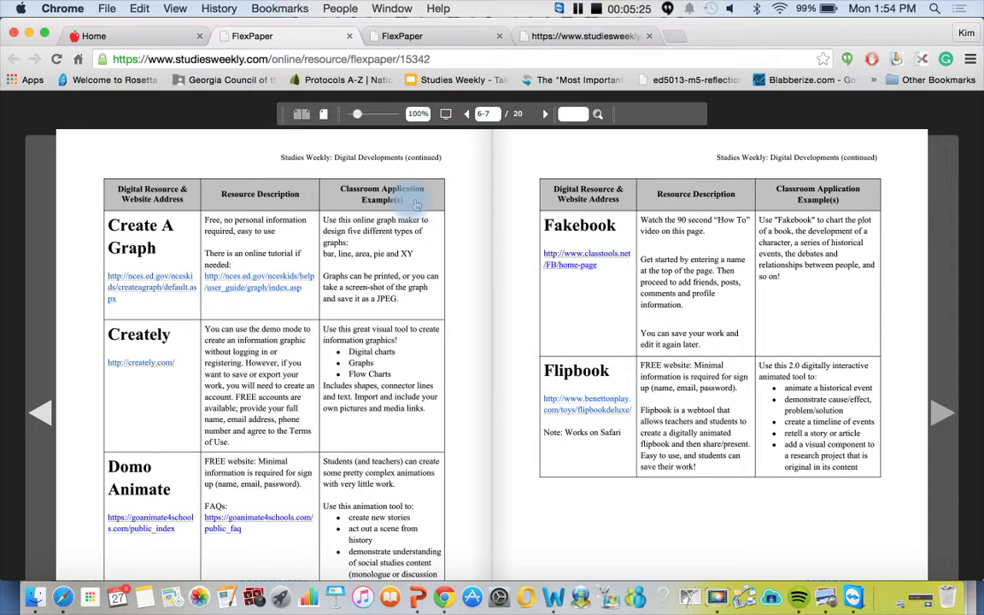
{"action": "scroll", "coordinate": [401, 169], "scroll_direction": "up", "scroll_amount": 1}
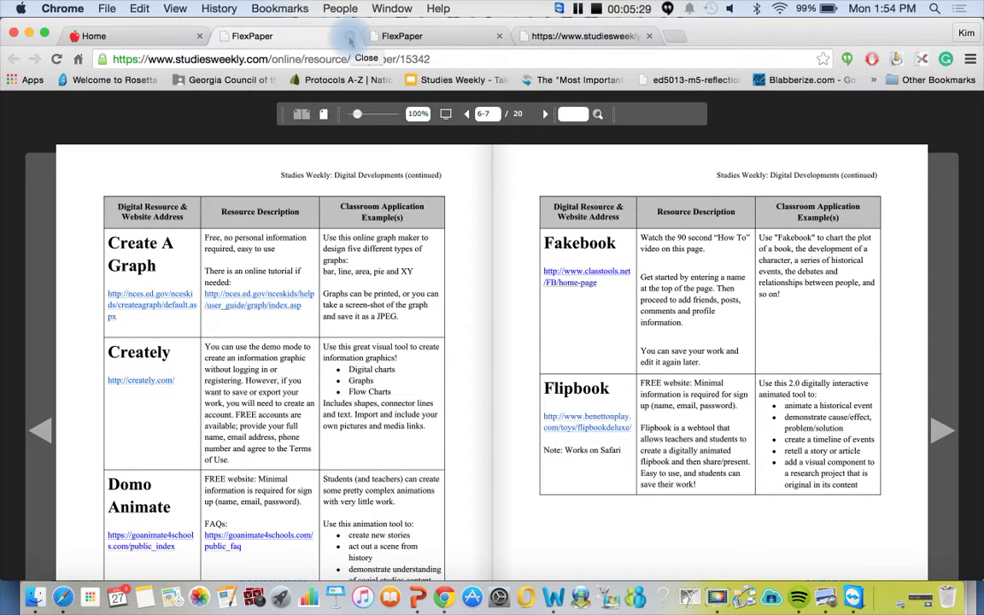
{"action": "left_click", "coordinate": [349, 37]}
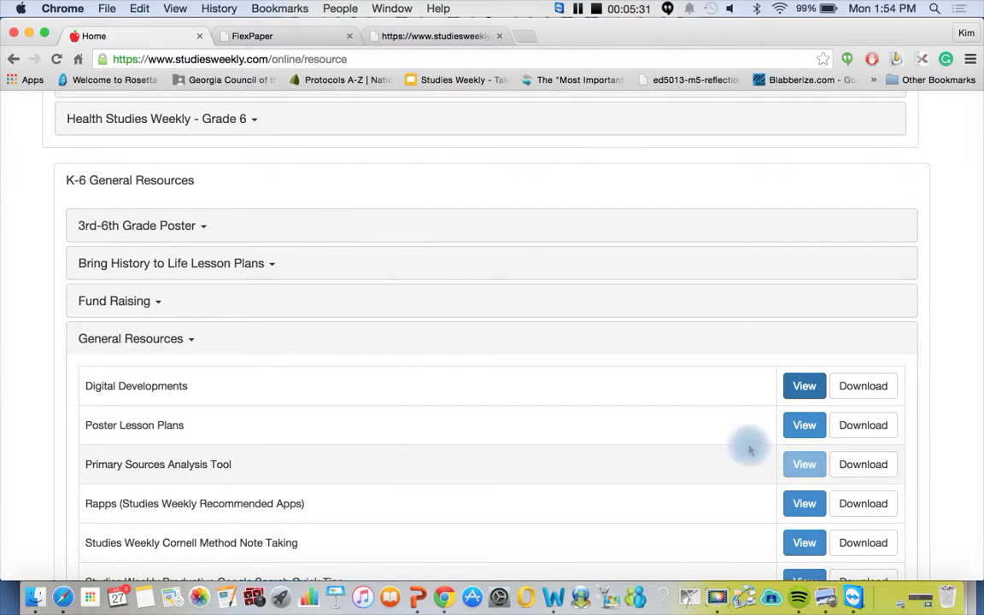
View the Poster Lesson Plans document from General Resources and look over its first page
{"action": "left_click", "coordinate": [803, 424]}
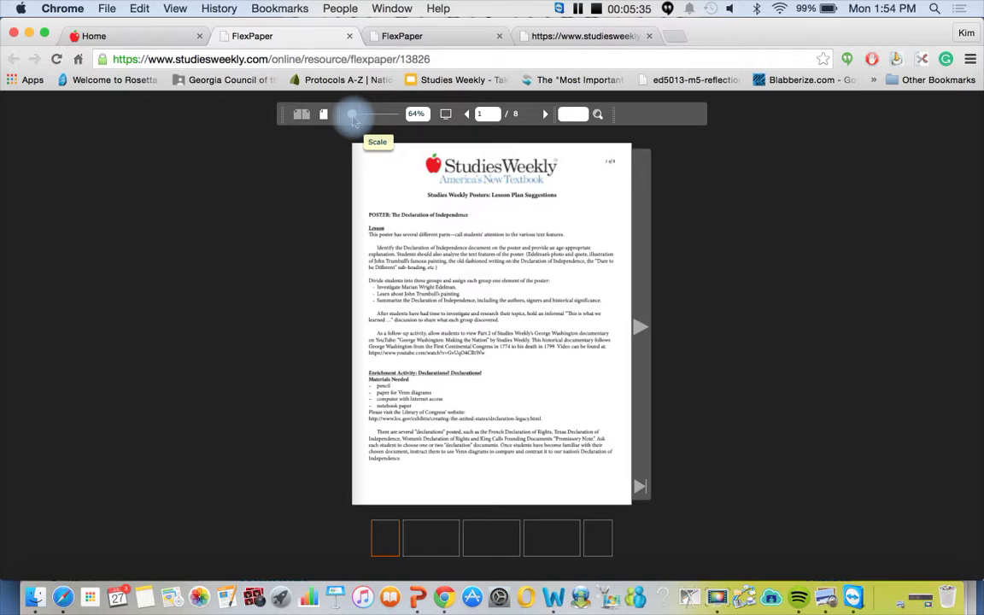
{"action": "left_click_drag", "start_coordinate": [353, 118], "coordinate": [357, 120]}
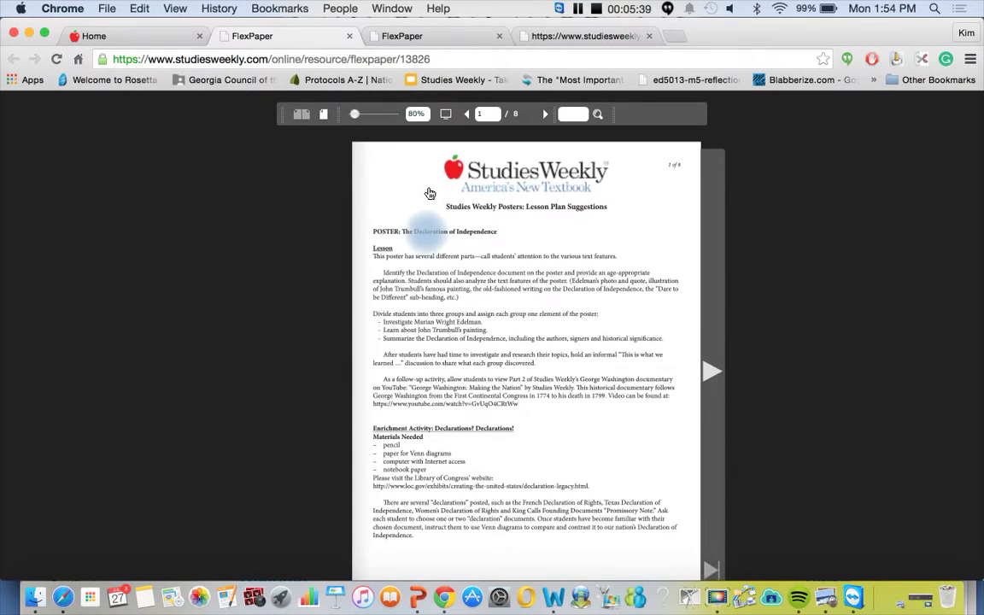
{"action": "scroll", "coordinate": [406, 410], "scroll_direction": "down", "scroll_amount": 1}
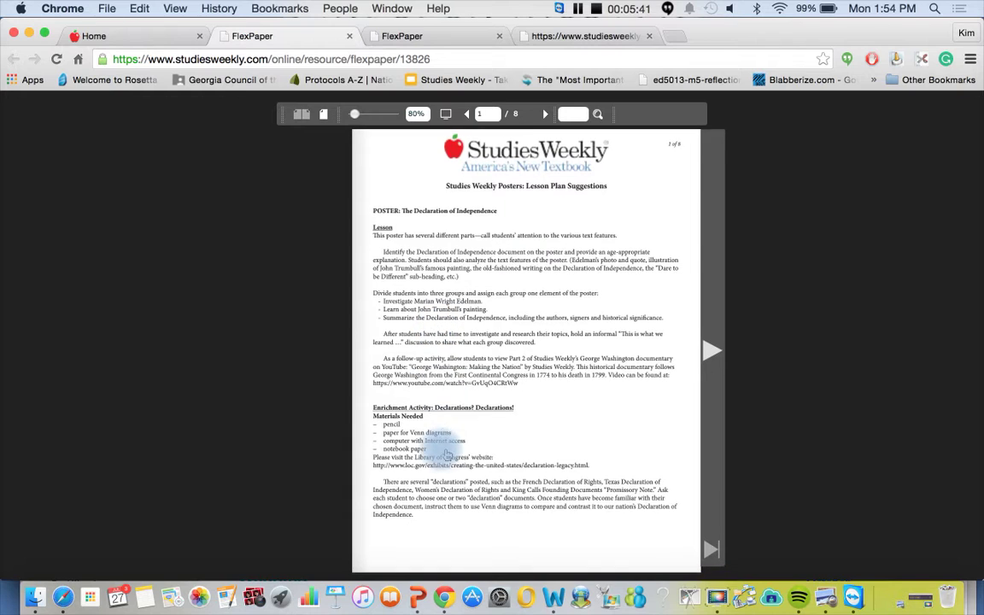
{"action": "scroll", "coordinate": [461, 374], "scroll_direction": "up", "scroll_amount": 2}
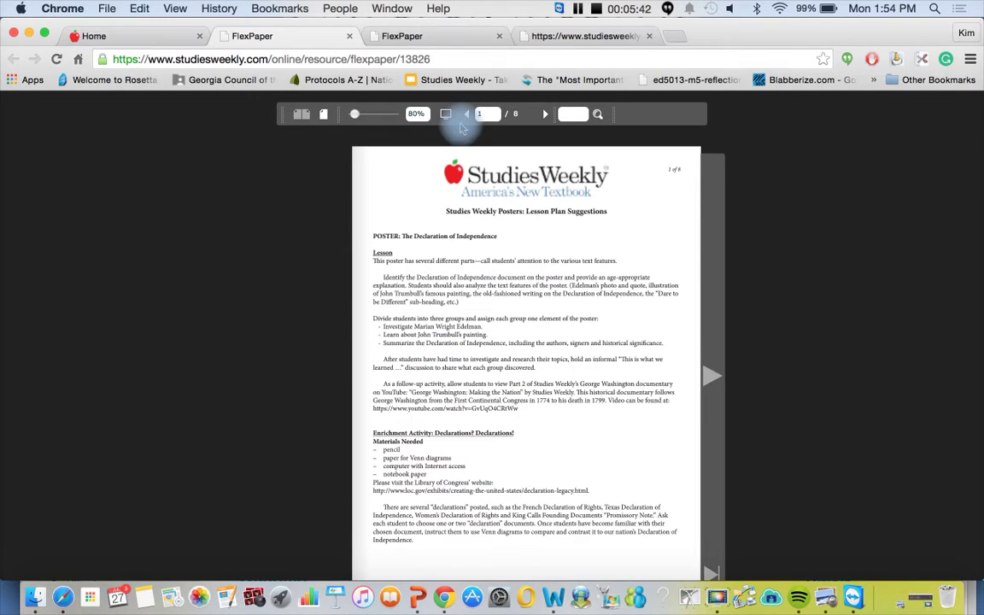
Close the poster plans, view Studies Weekly Productive Google Search Quick Tips, enlarge it to 80% and turn to page 2
{"action": "left_click", "coordinate": [350, 36]}
{"action": "scroll", "coordinate": [297, 408], "scroll_direction": "down", "scroll_amount": 4}
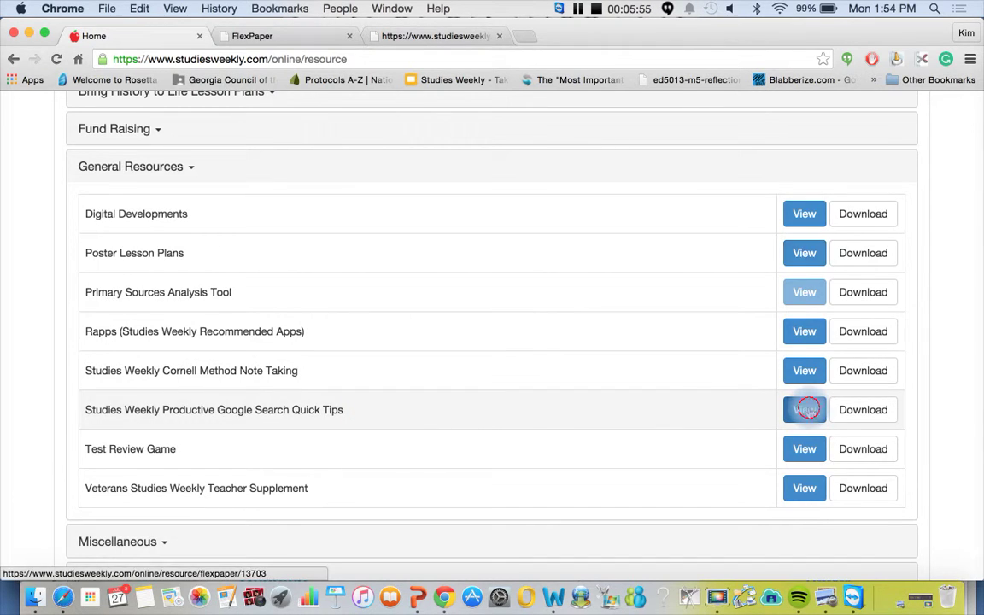
{"action": "left_click", "coordinate": [806, 411]}
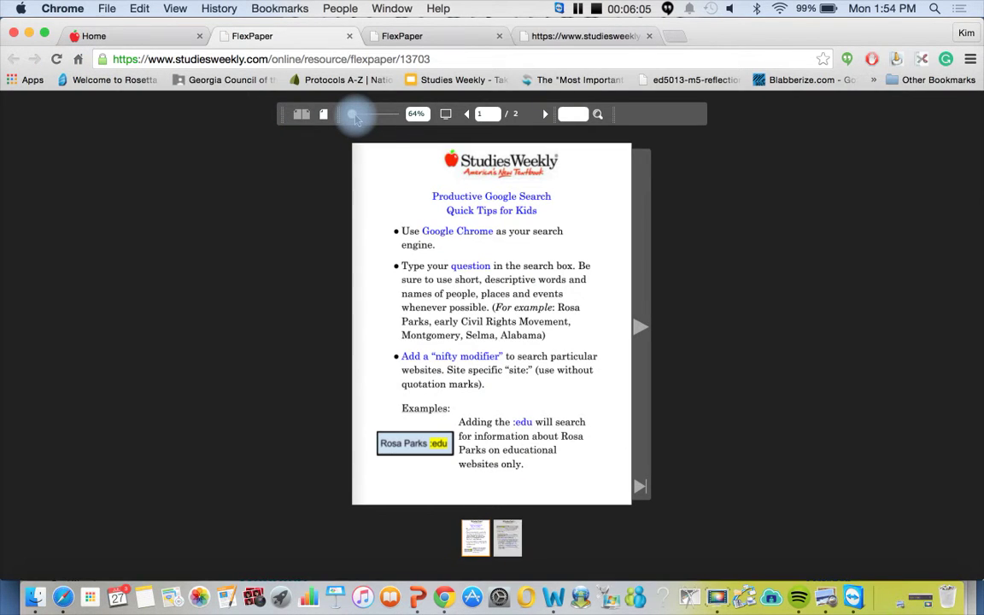
{"action": "left_click_drag", "start_coordinate": [355, 119], "coordinate": [358, 121]}
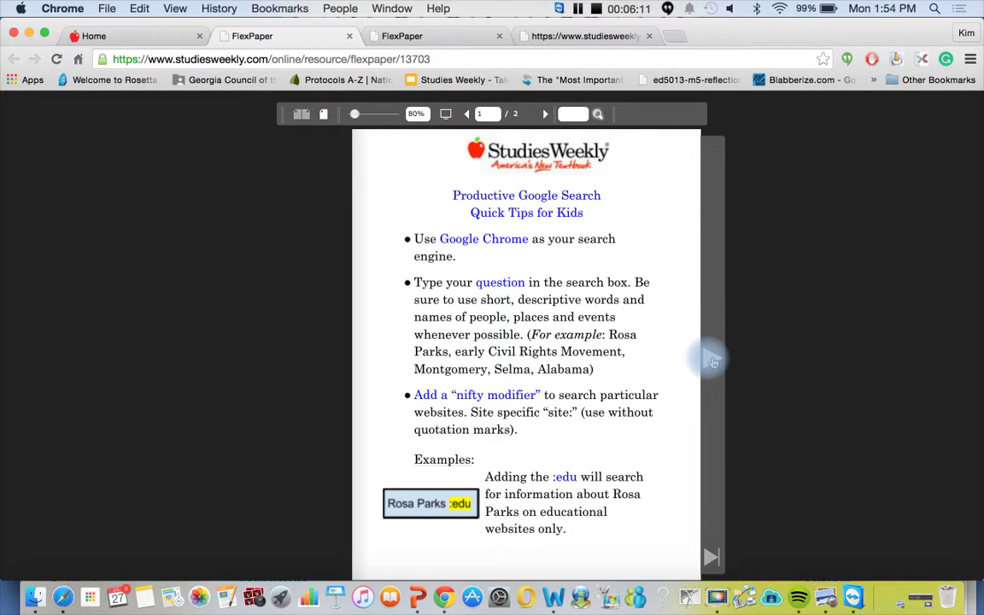
{"action": "left_click", "coordinate": [708, 359]}
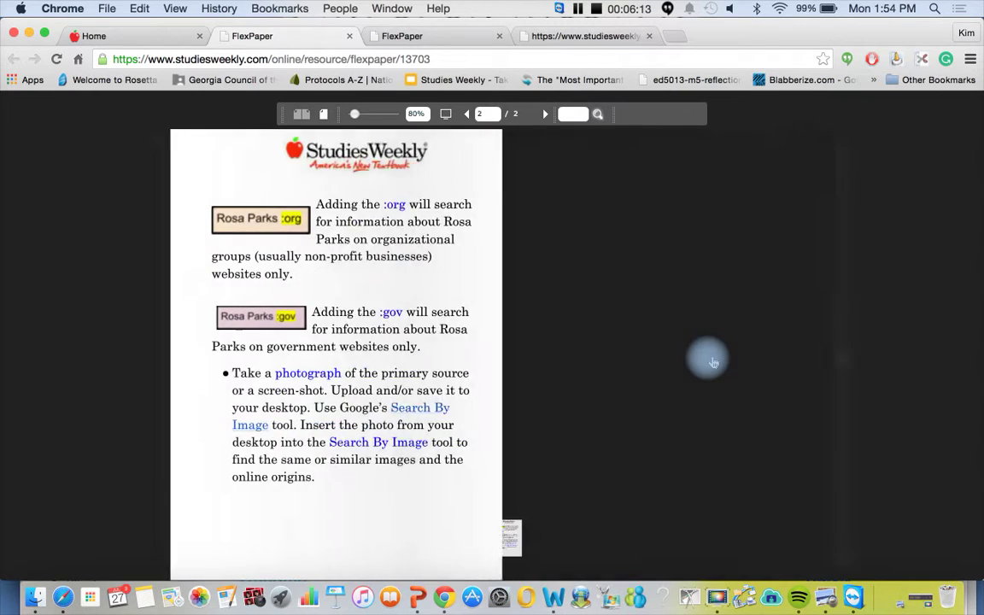
Return to the resources list and collapse General Resources
{"action": "left_click", "coordinate": [95, 34]}
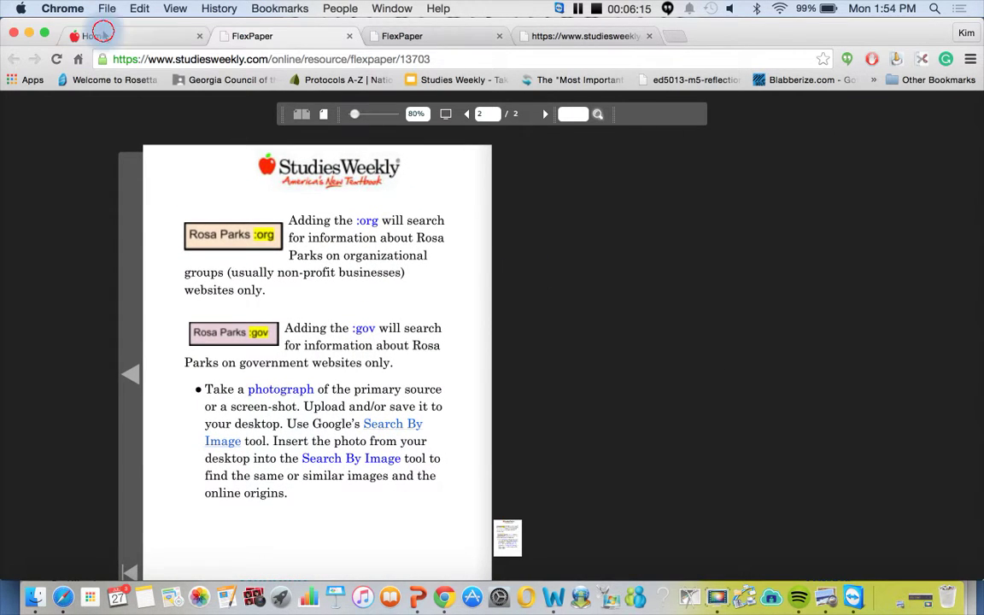
{"action": "scroll", "coordinate": [243, 337], "scroll_direction": "down", "scroll_amount": 2}
{"action": "scroll", "coordinate": [242, 342], "scroll_direction": "down", "scroll_amount": 1}
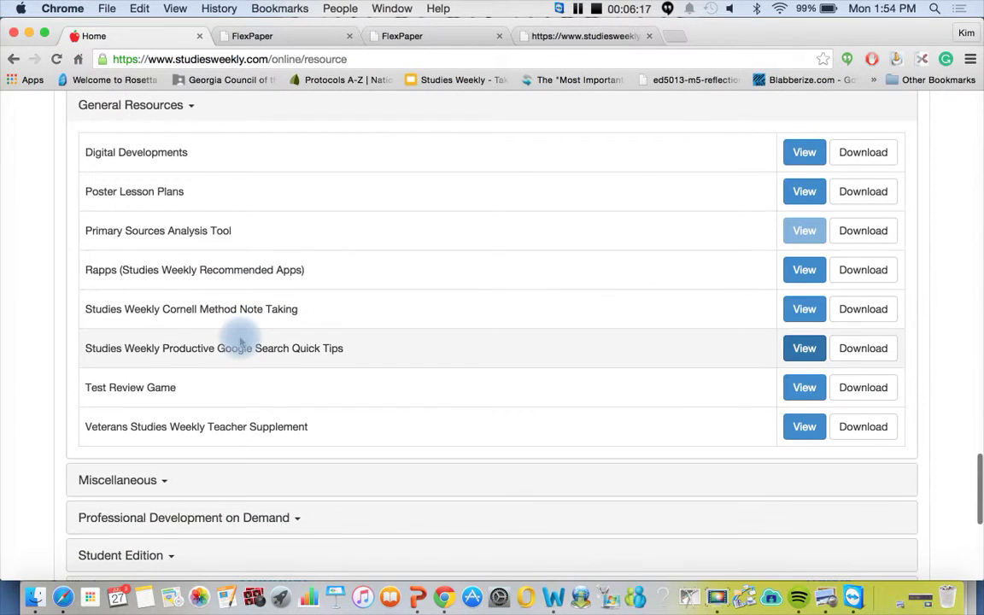
{"action": "left_click", "coordinate": [137, 105]}
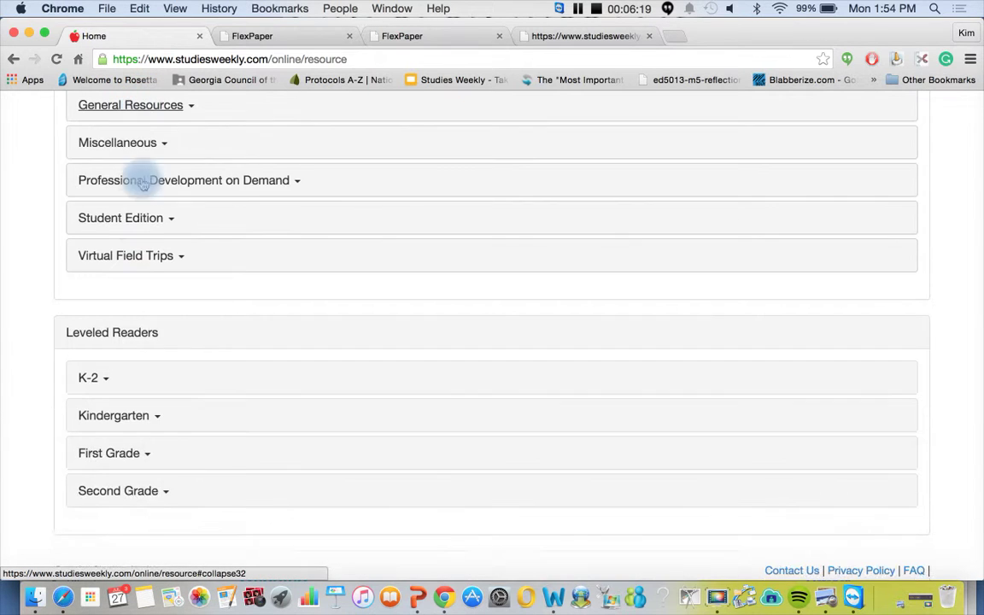
Download the Studies Weekly Display Tray from Miscellaneous and look through its PDF to the sample tray on page 2
{"action": "left_click", "coordinate": [128, 143]}
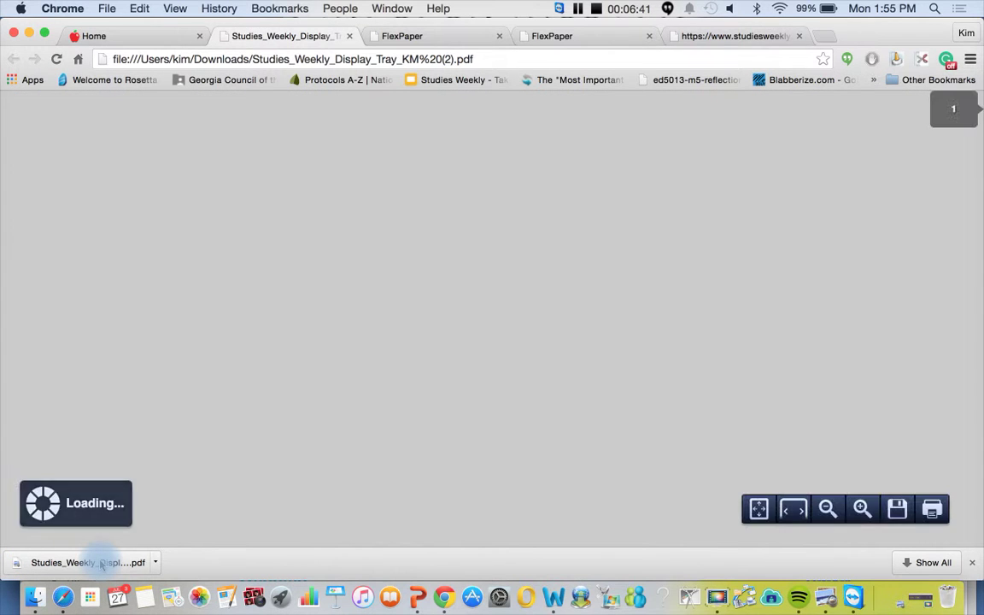
{"action": "scroll", "coordinate": [211, 429], "scroll_direction": "down", "scroll_amount": 10}
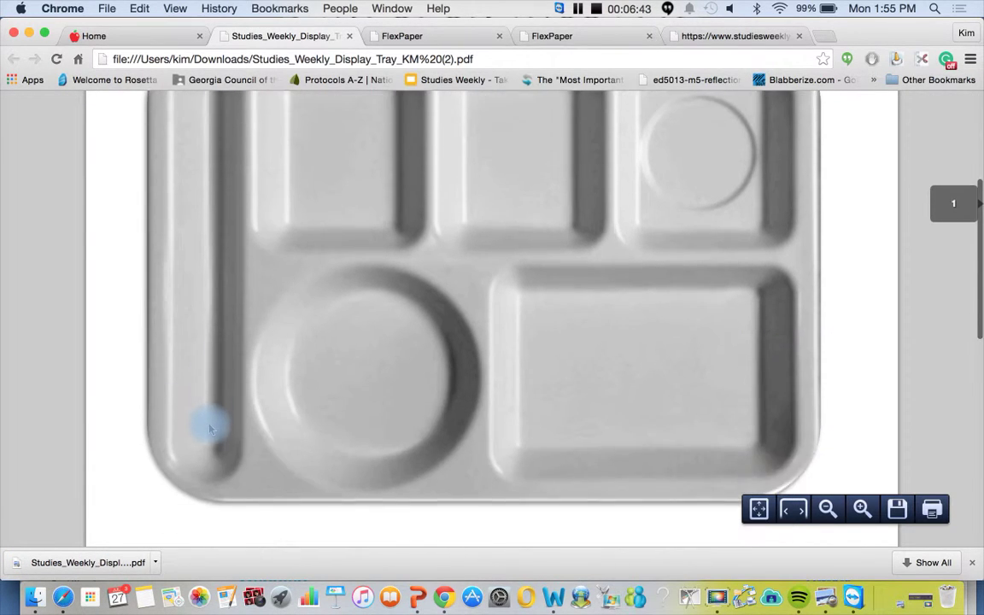
{"action": "scroll", "coordinate": [211, 429], "scroll_direction": "down", "scroll_amount": 10}
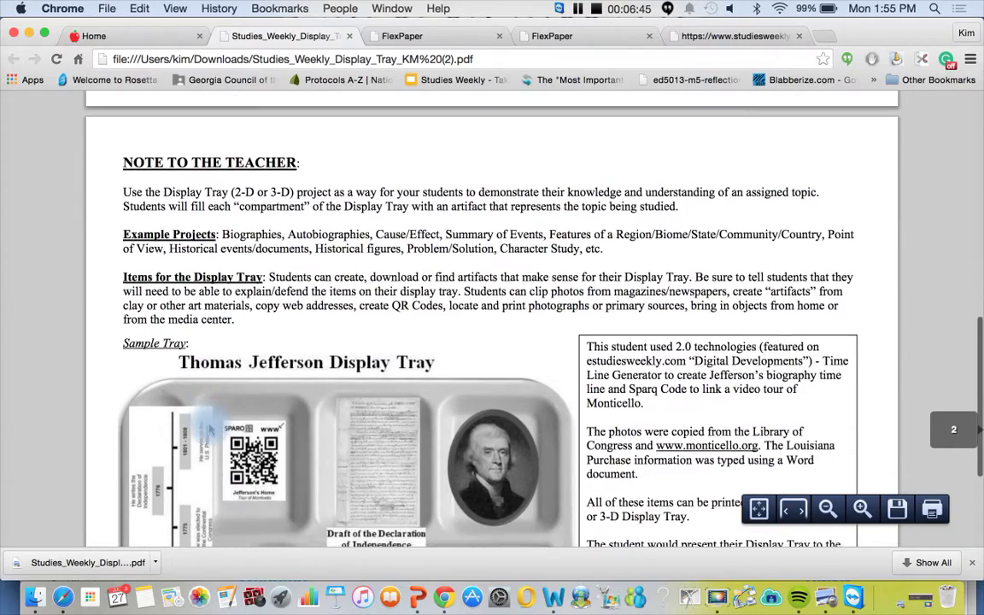
{"action": "scroll", "coordinate": [211, 429], "scroll_direction": "down", "scroll_amount": 3}
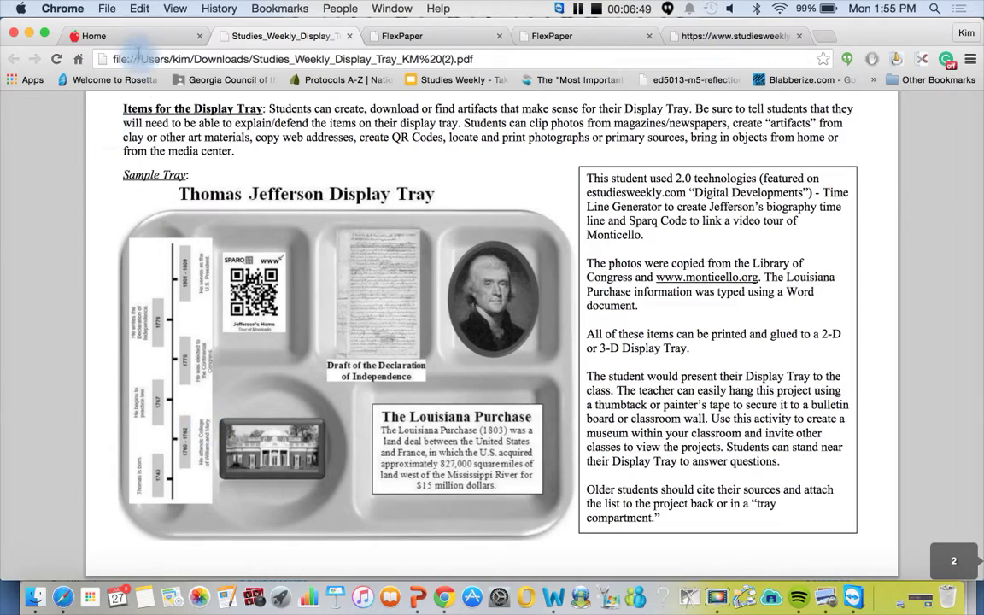
Go back to the resources list and collapse the Miscellaneous section
{"action": "left_click", "coordinate": [138, 41]}
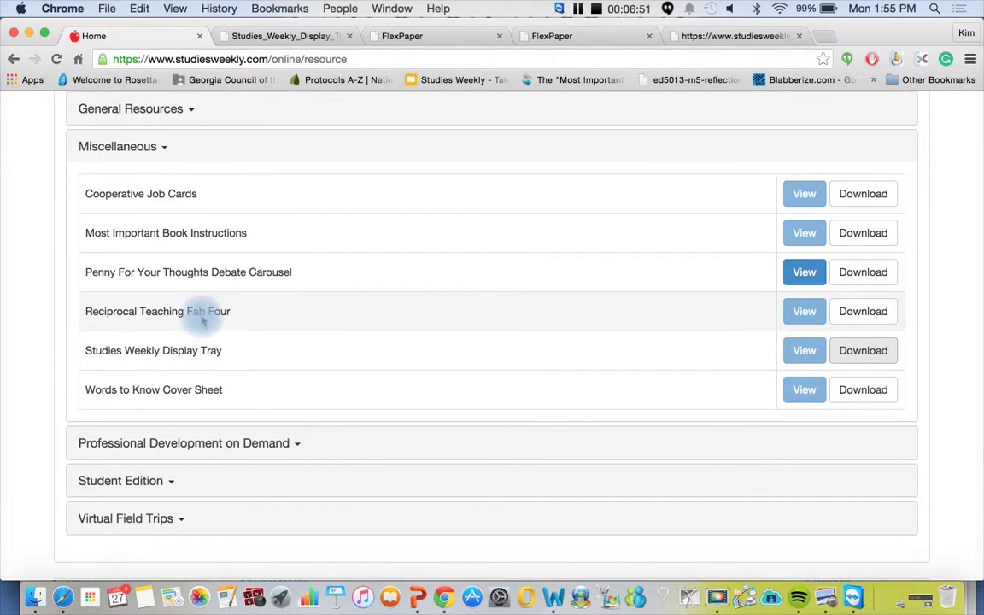
{"action": "scroll", "coordinate": [202, 316], "scroll_direction": "up", "scroll_amount": 3}
{"action": "left_click", "coordinate": [142, 258]}
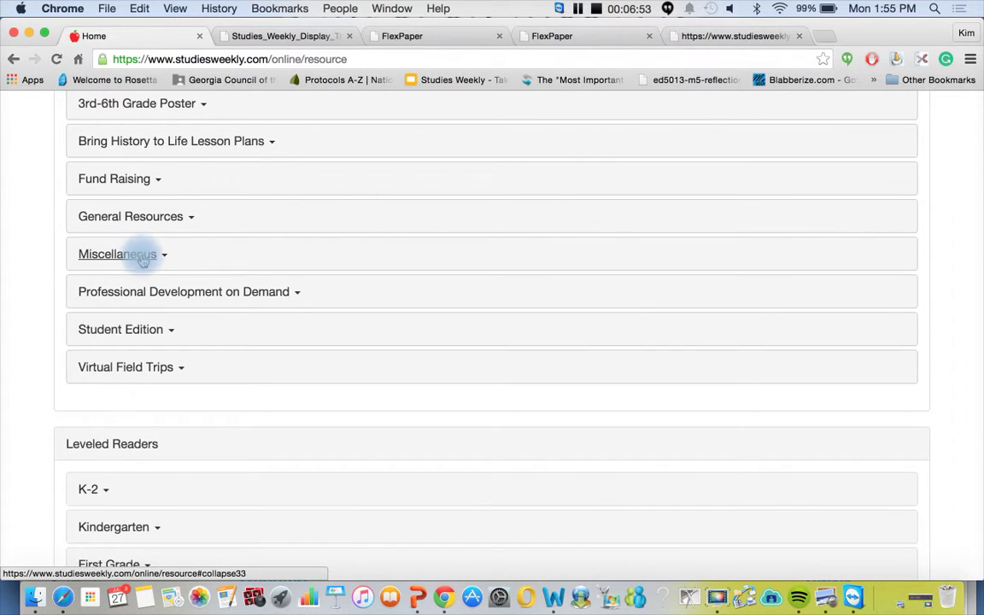
Look through the whole Professional Development on Demand list, then collapse it
{"action": "left_click", "coordinate": [149, 296]}
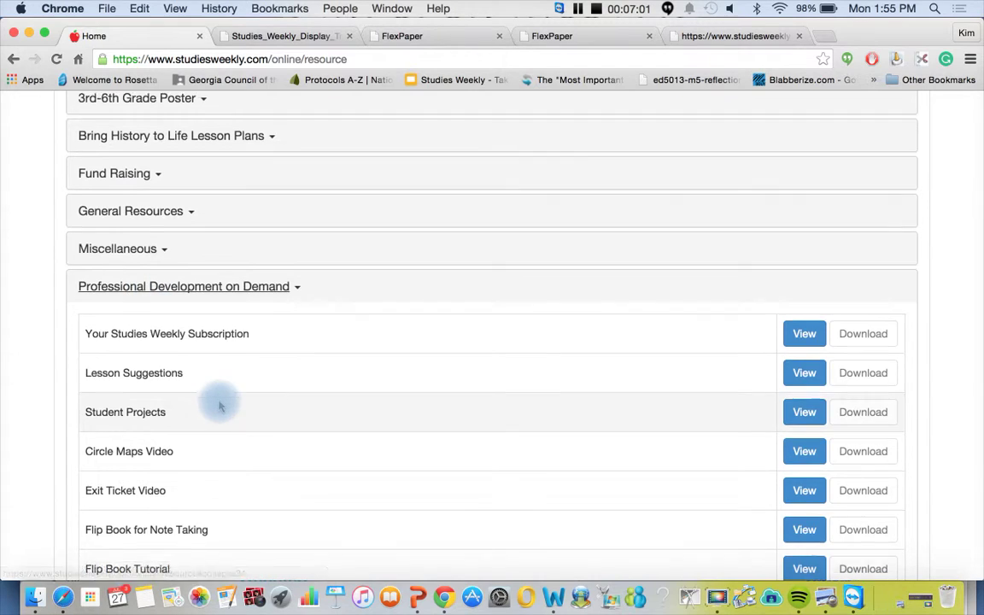
{"action": "scroll", "coordinate": [220, 401], "scroll_direction": "down", "scroll_amount": 5}
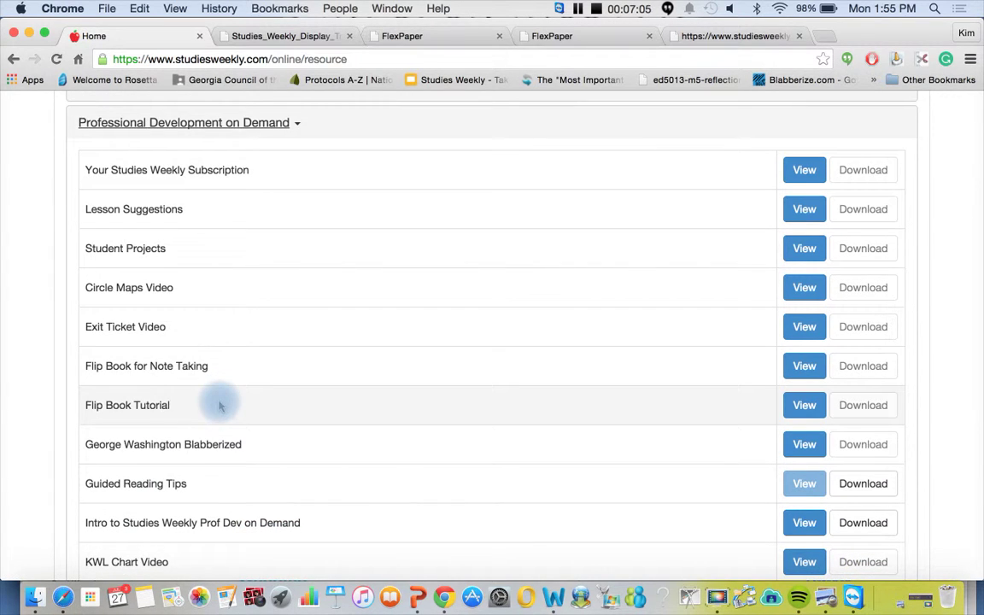
{"action": "scroll", "coordinate": [220, 406], "scroll_direction": "down", "scroll_amount": 6}
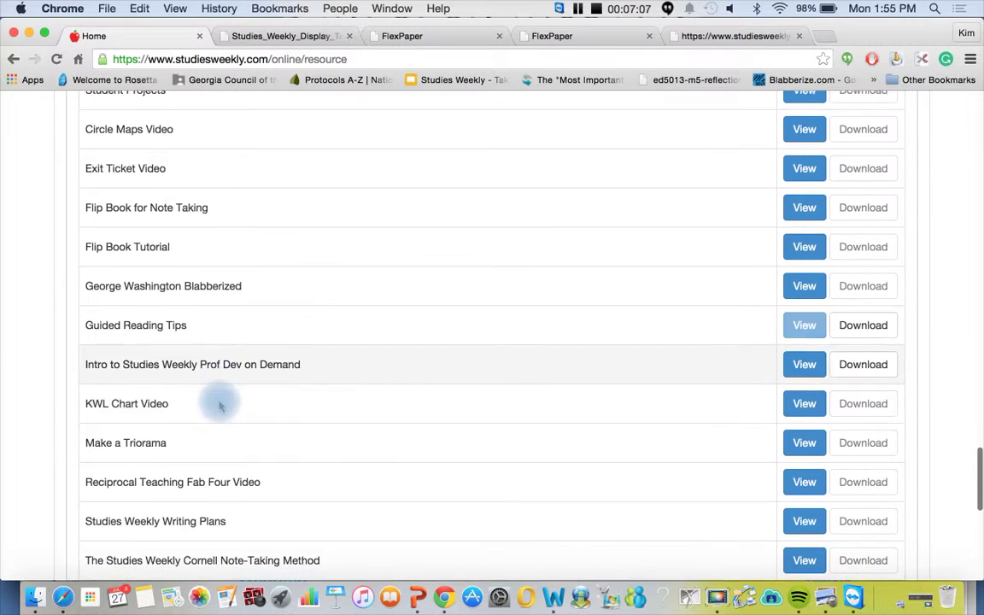
{"action": "scroll", "coordinate": [219, 406], "scroll_direction": "down", "scroll_amount": 2}
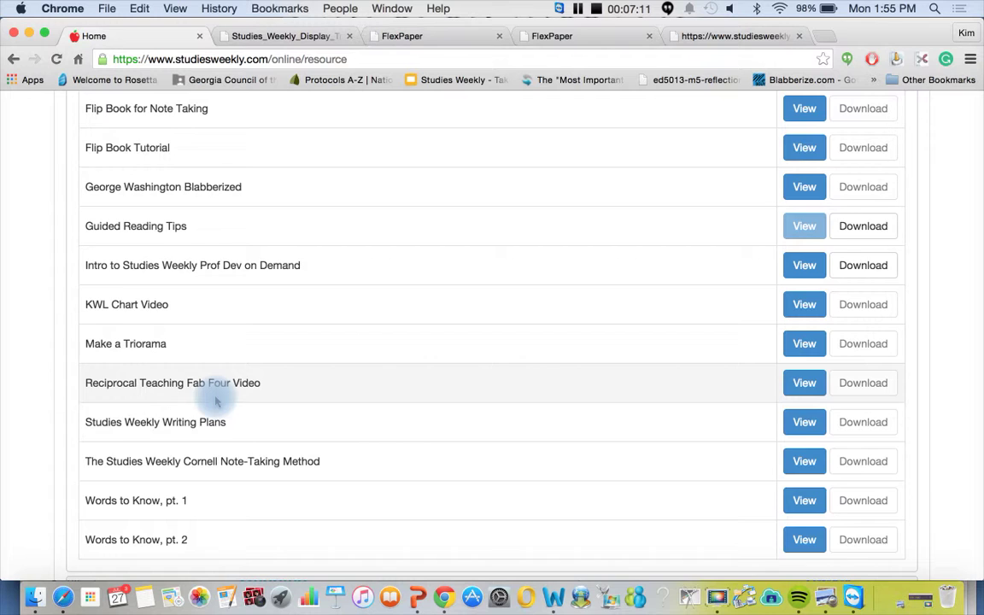
{"action": "scroll", "coordinate": [216, 402], "scroll_direction": "down", "scroll_amount": 3}
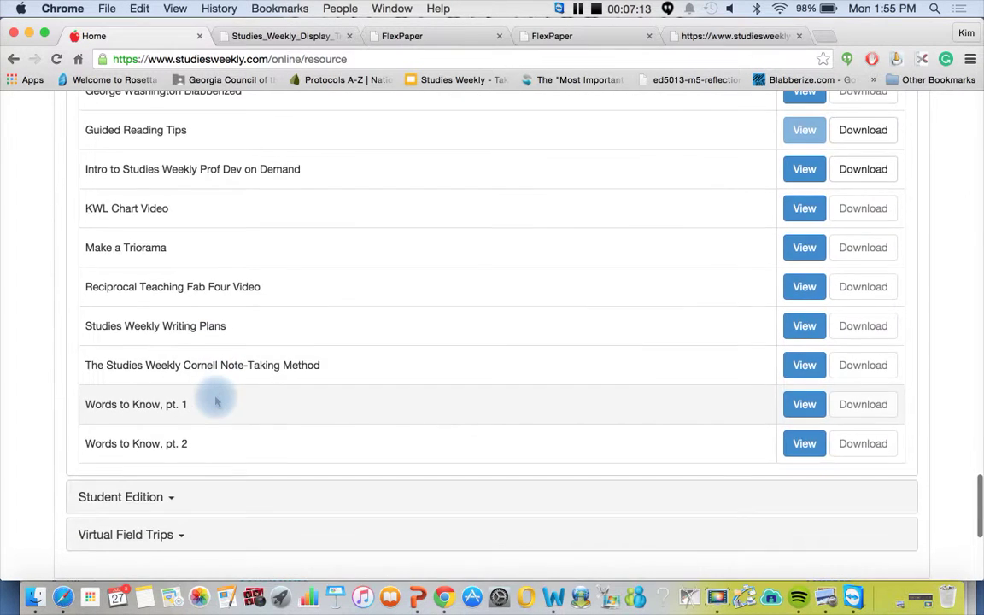
{"action": "scroll", "coordinate": [216, 402], "scroll_direction": "up", "scroll_amount": 10}
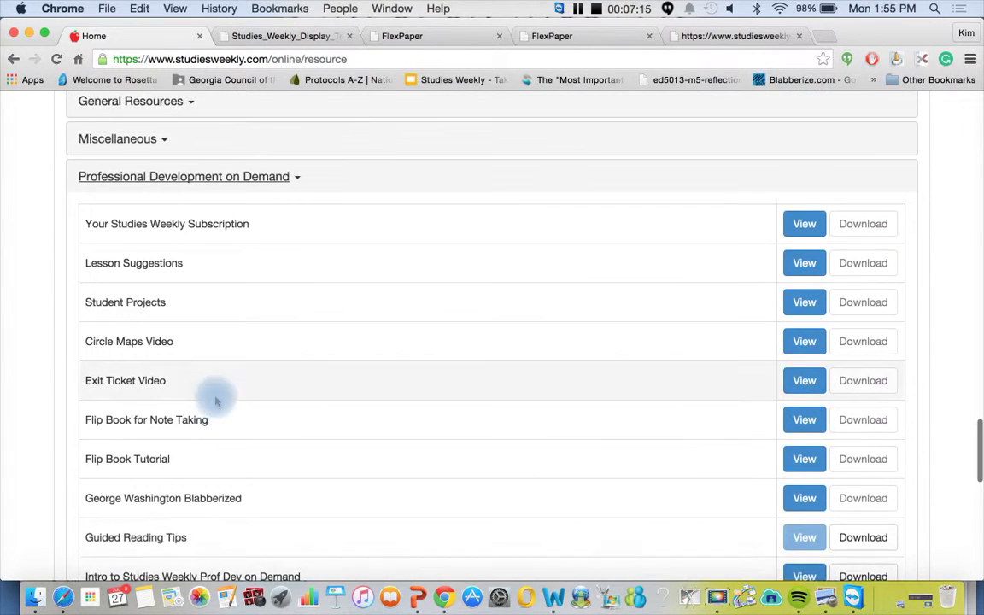
{"action": "left_click", "coordinate": [204, 197]}
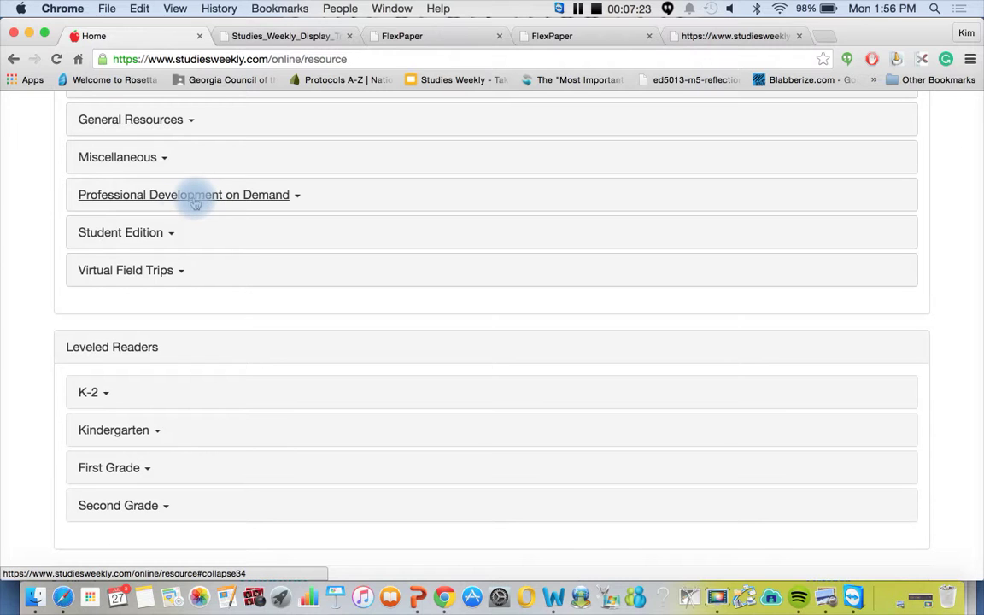
Check the Virtual Field Trips list and the Kindergarten list under Leveled Readers, collapsing each after viewing
{"action": "left_click", "coordinate": [144, 272]}
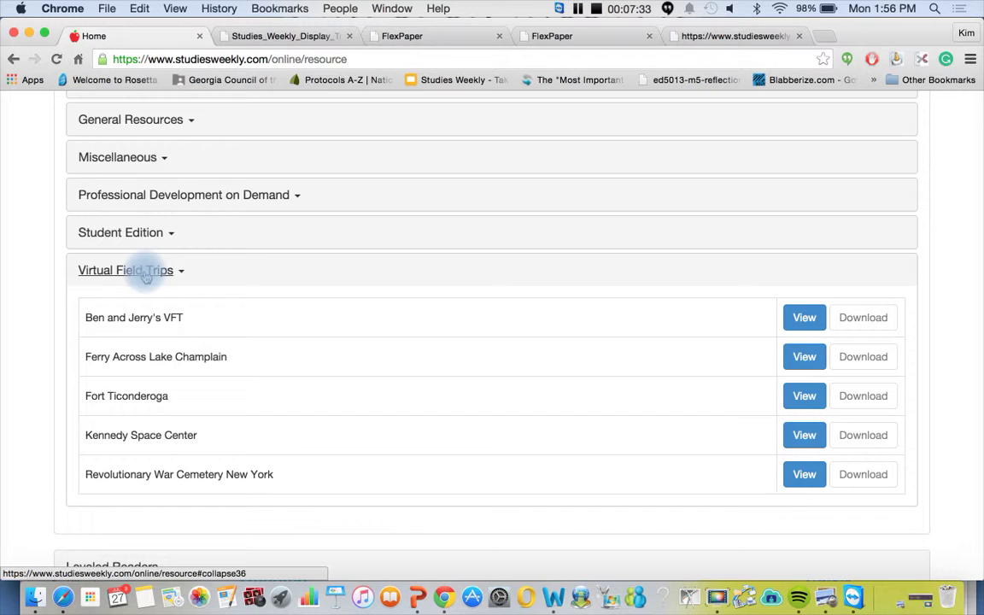
{"action": "left_click", "coordinate": [144, 272]}
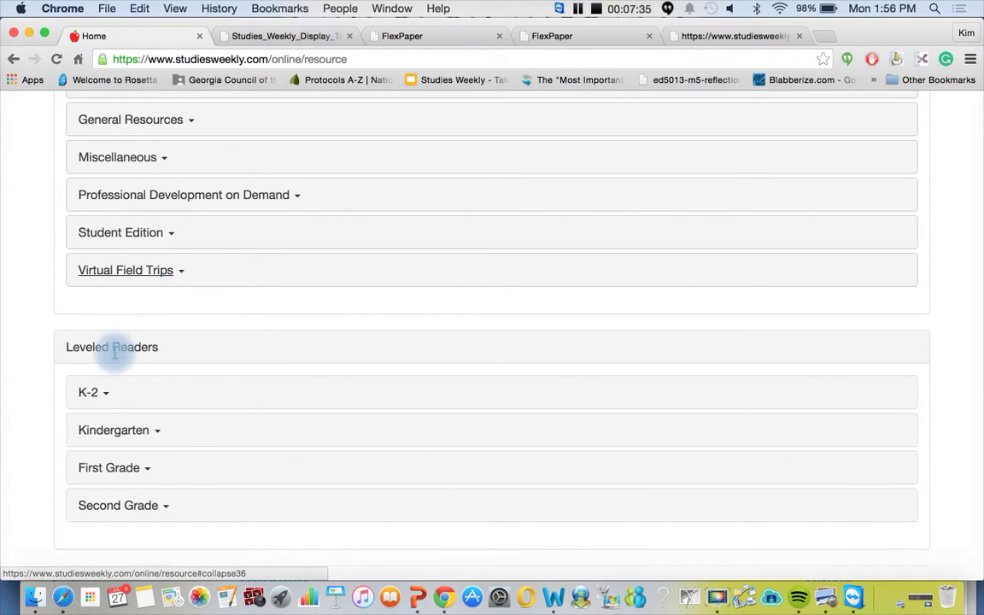
{"action": "scroll", "coordinate": [118, 432], "scroll_direction": "down", "scroll_amount": 1}
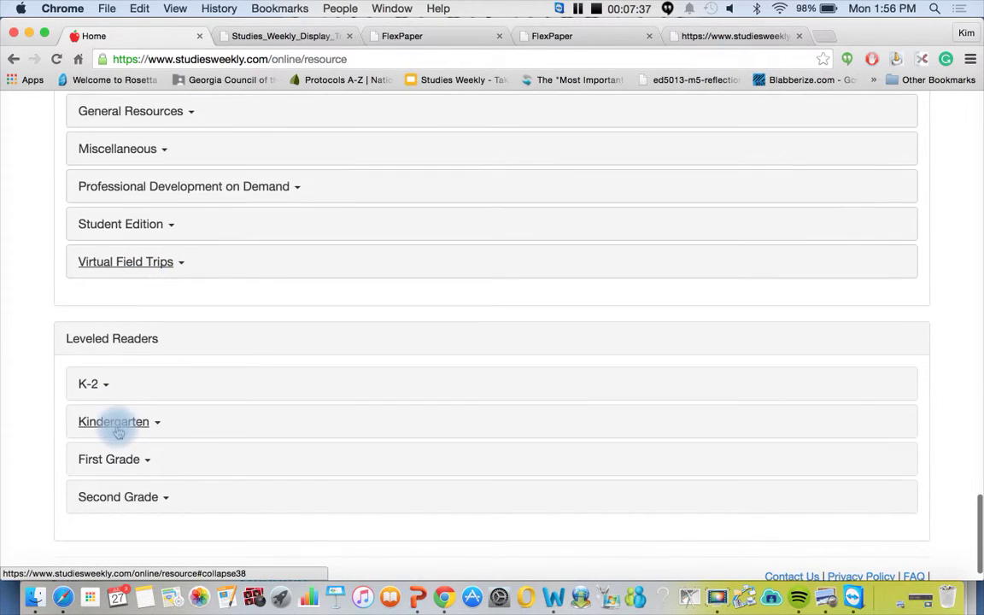
{"action": "left_click", "coordinate": [118, 422]}
{"action": "scroll", "coordinate": [118, 432], "scroll_direction": "down", "scroll_amount": 3}
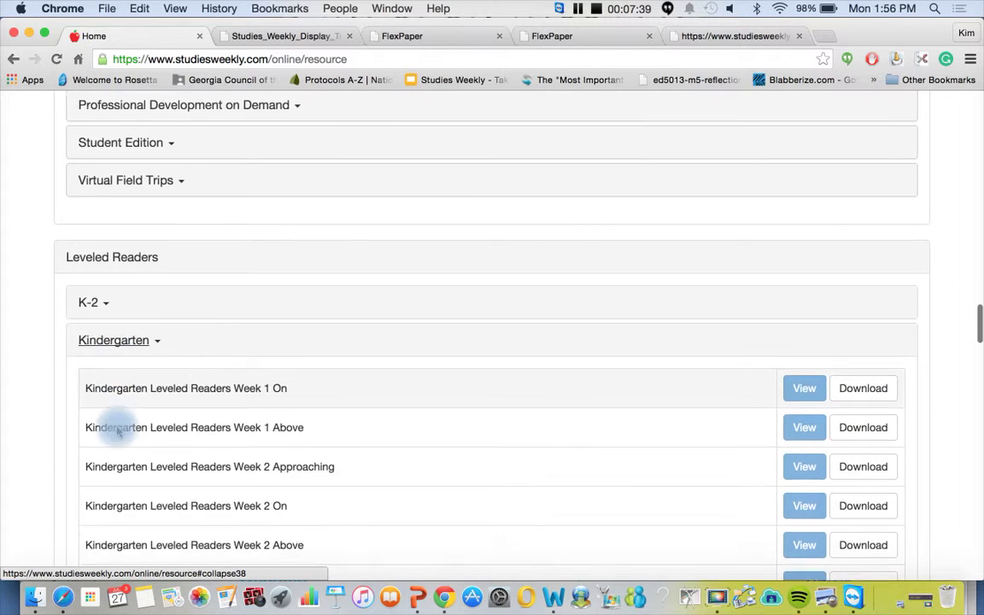
{"action": "scroll", "coordinate": [118, 432], "scroll_direction": "down", "scroll_amount": 3}
{"action": "scroll", "coordinate": [118, 432], "scroll_direction": "up", "scroll_amount": 4}
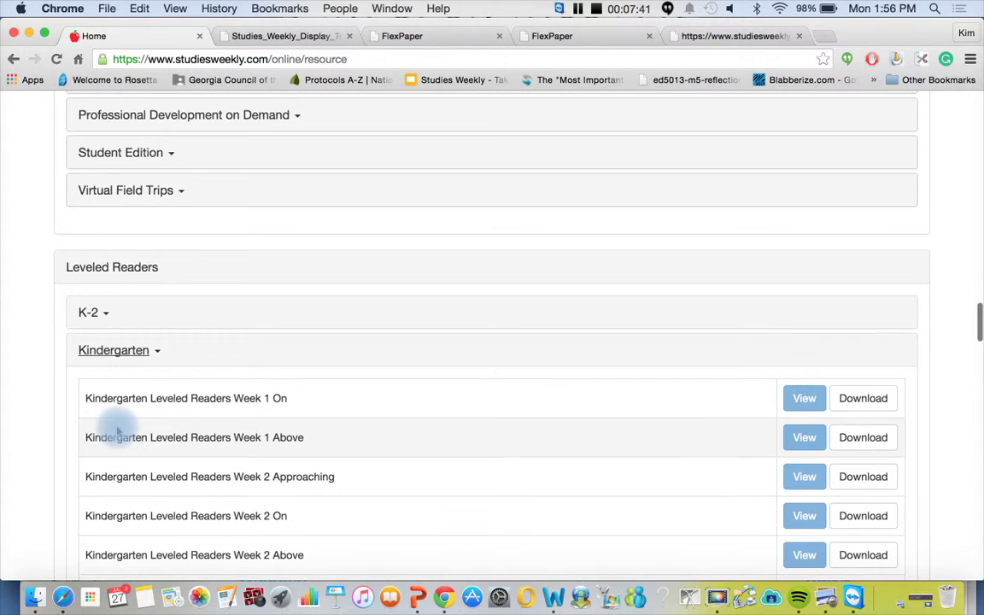
{"action": "left_click", "coordinate": [126, 352]}
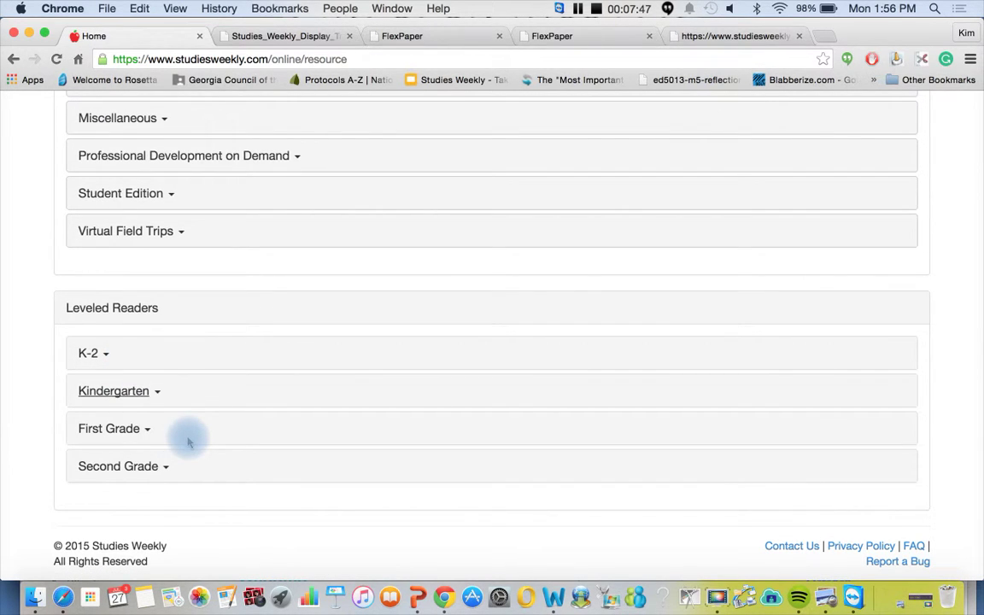
Open Media Search and search videos, audio and pictures for "maps"
{"action": "scroll", "coordinate": [189, 442], "scroll_direction": "up", "scroll_amount": 20}
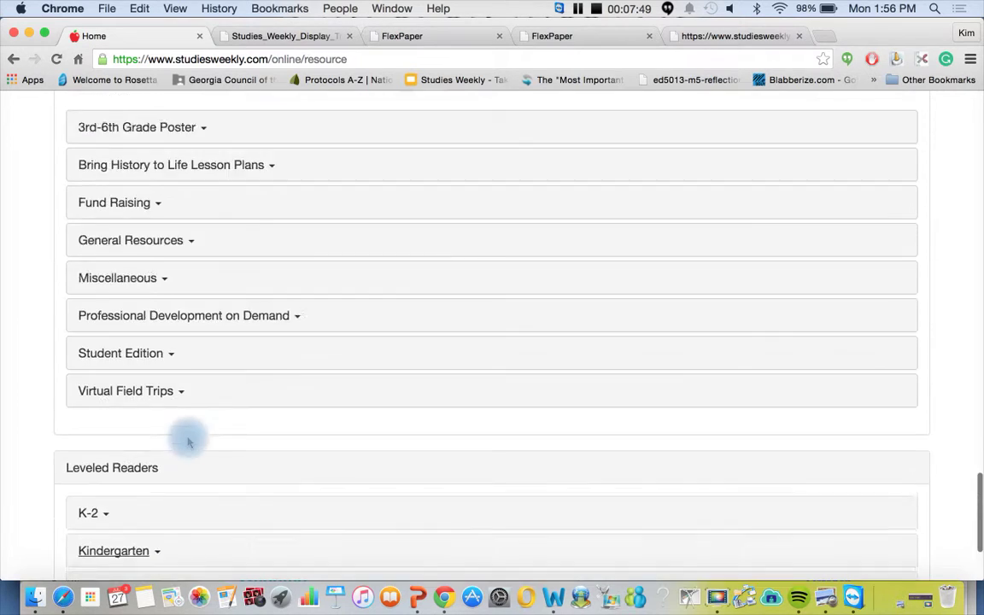
{"action": "scroll", "coordinate": [189, 441], "scroll_direction": "up", "scroll_amount": 15}
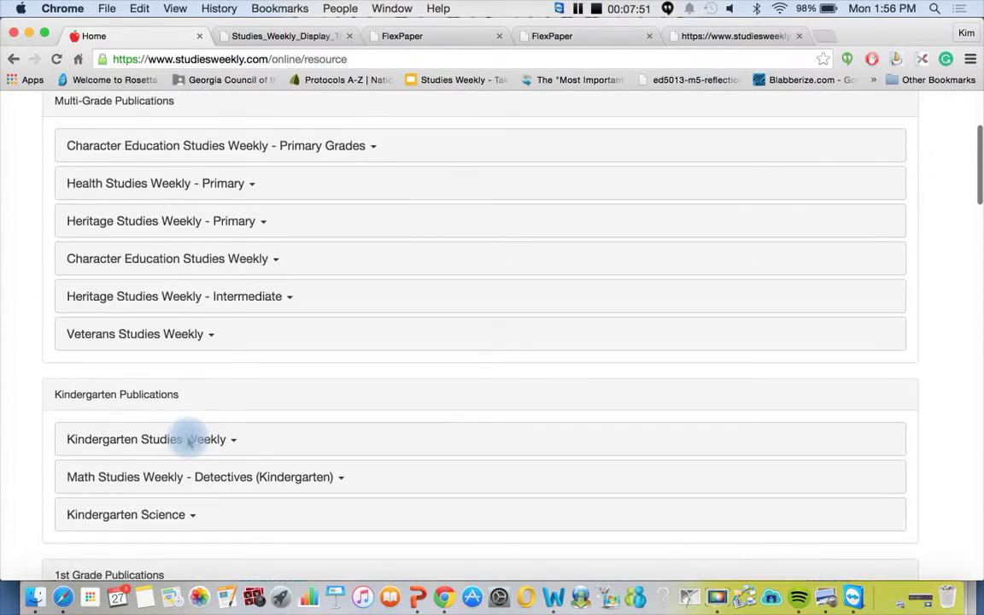
{"action": "left_click", "coordinate": [854, 221]}
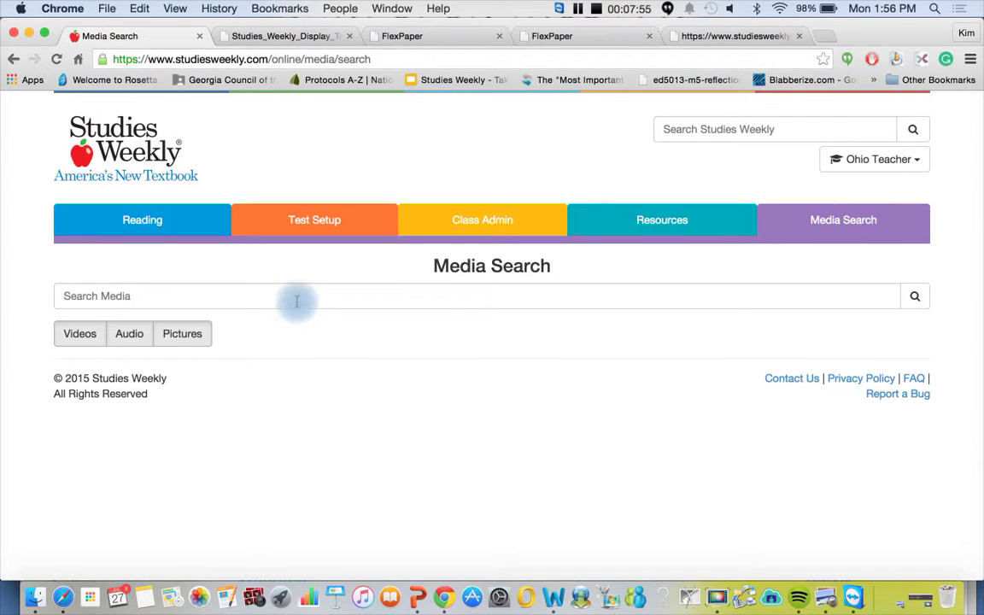
{"action": "left_click", "coordinate": [297, 299]}
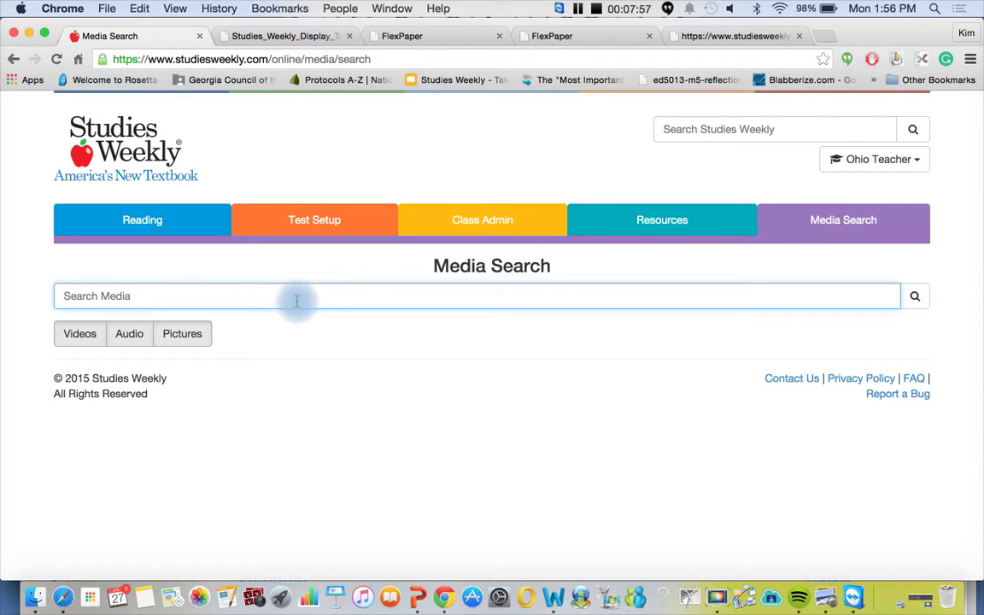
{"action": "type", "text": "maps"}
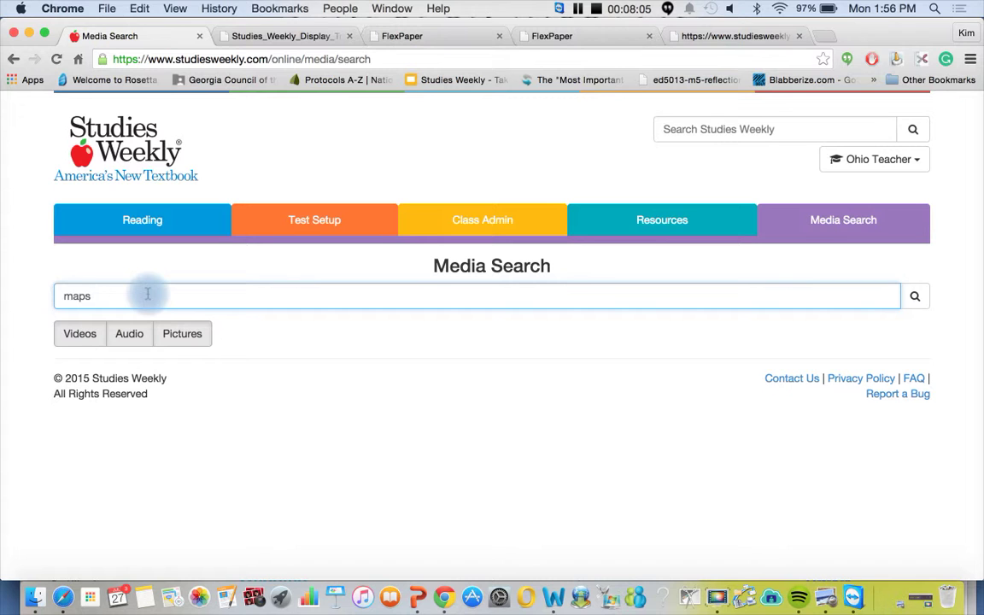
{"action": "key", "text": "Return"}
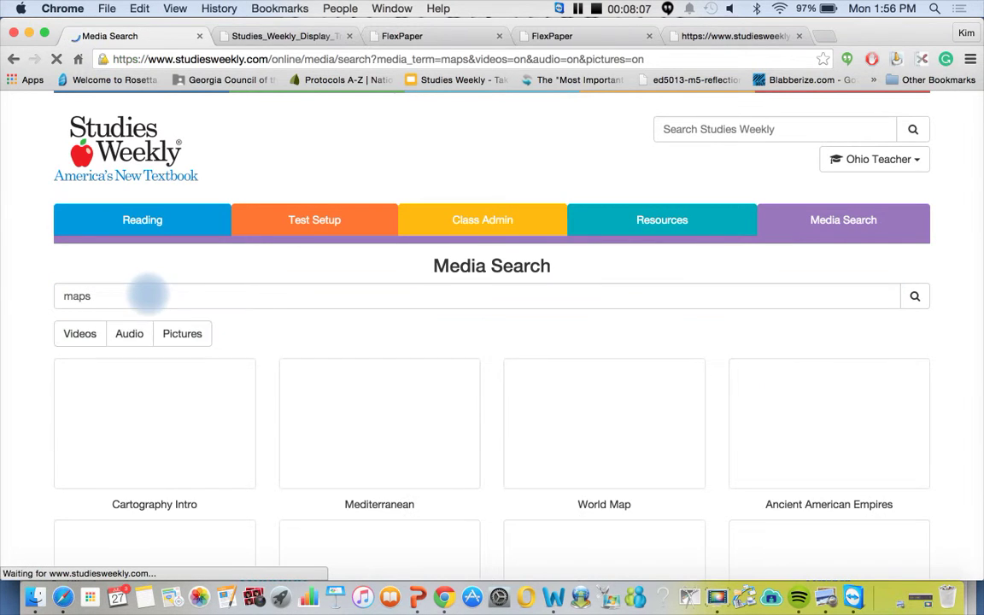
Look over the media results for maps down to the end of the page and load more results
{"action": "scroll", "coordinate": [259, 327], "scroll_direction": "down", "scroll_amount": 3}
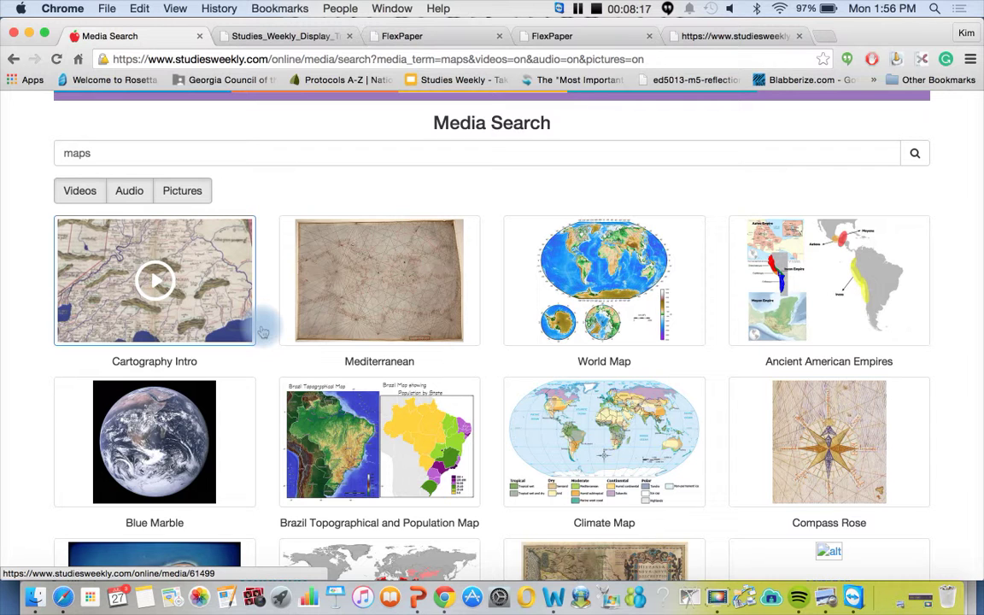
{"action": "scroll", "coordinate": [261, 329], "scroll_direction": "down", "scroll_amount": 5}
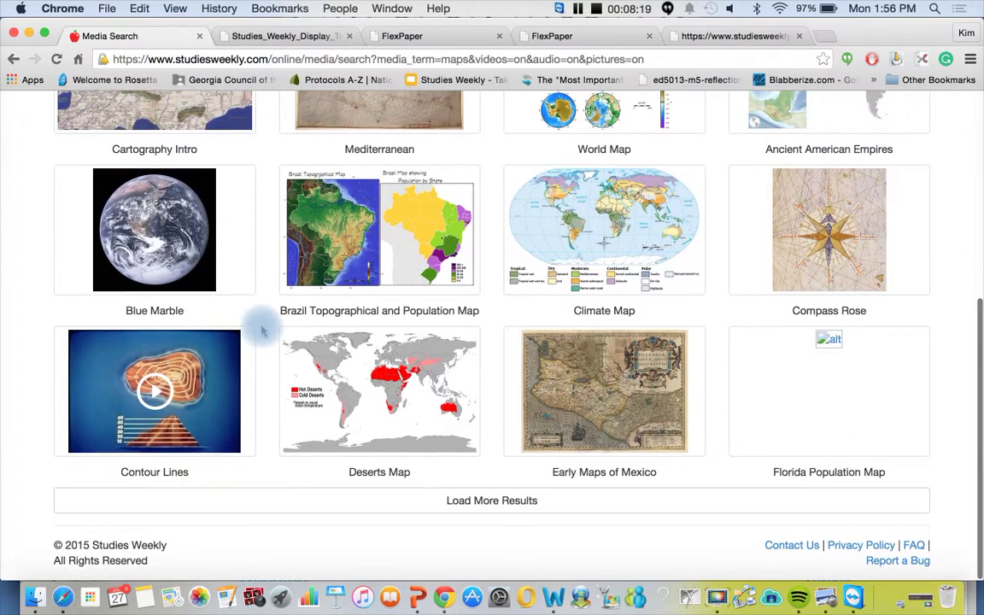
{"action": "left_click", "coordinate": [481, 503]}
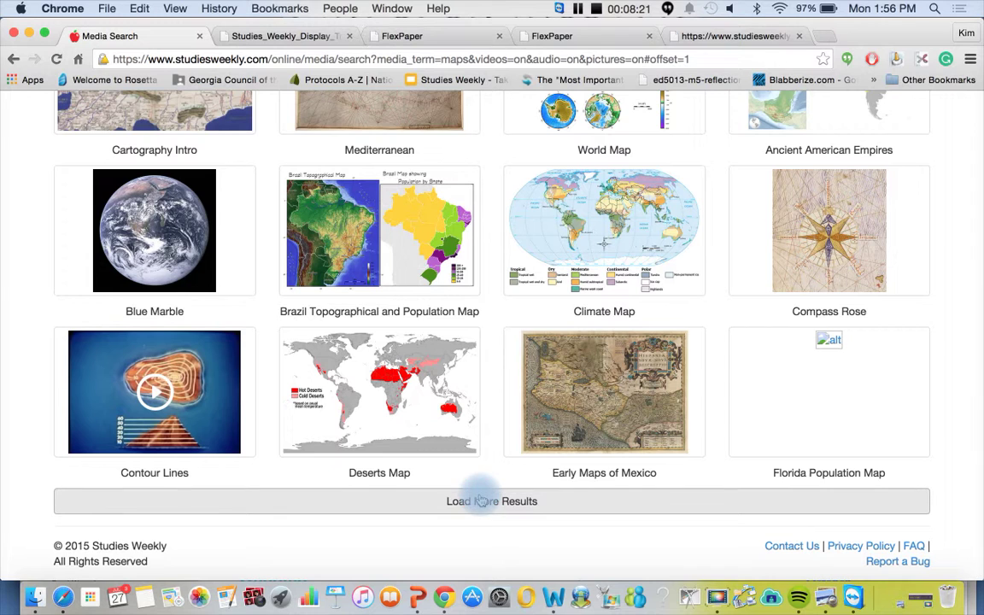
Browse the additional maps results, load the remaining ones, and return to the start of the Media Search results
{"action": "scroll", "coordinate": [480, 500], "scroll_direction": "down", "scroll_amount": 3}
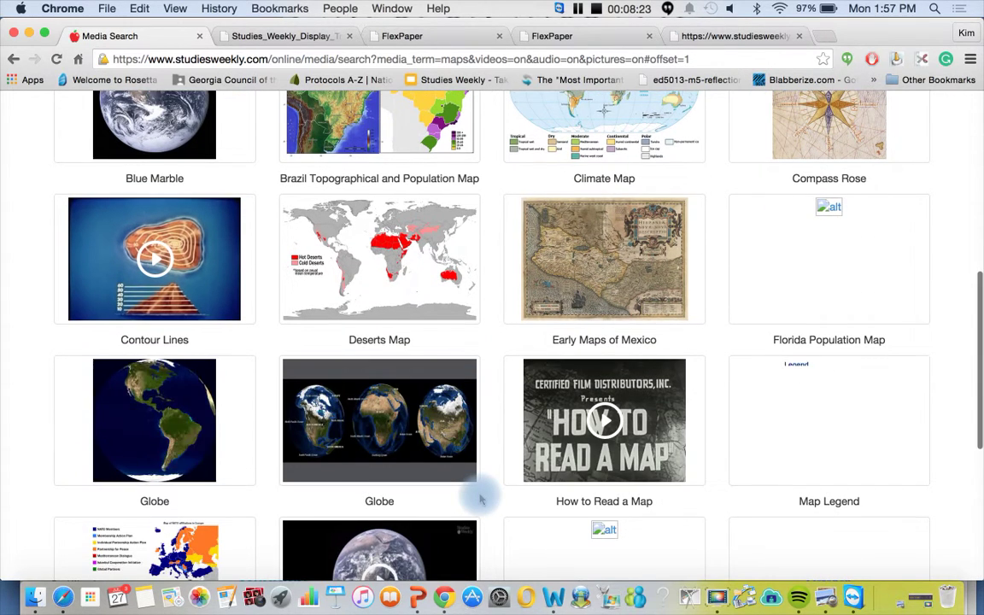
{"action": "scroll", "coordinate": [481, 500], "scroll_direction": "down", "scroll_amount": 5}
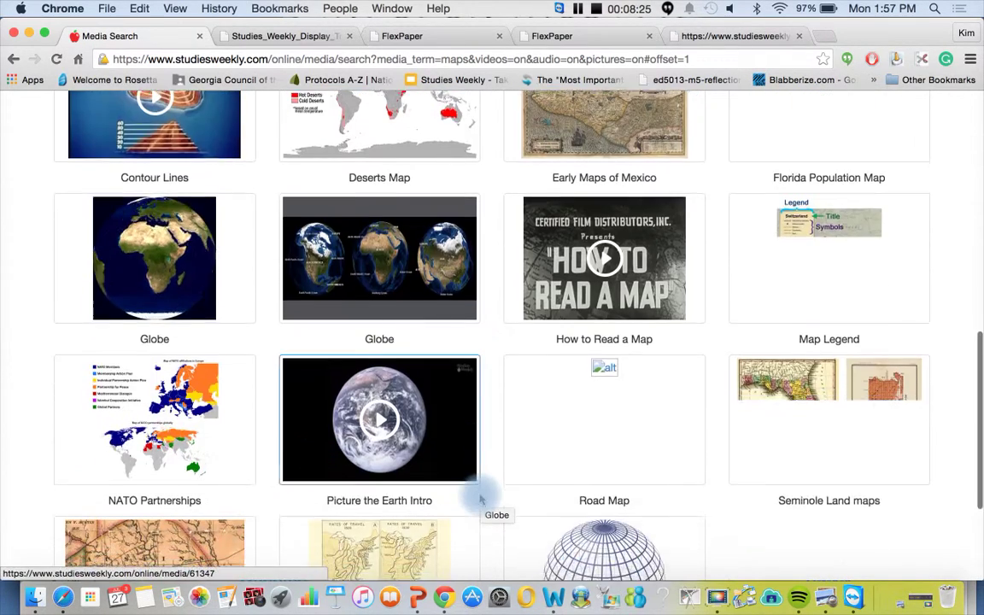
{"action": "scroll", "coordinate": [481, 501], "scroll_direction": "down", "scroll_amount": 3}
{"action": "left_click", "coordinate": [478, 504]}
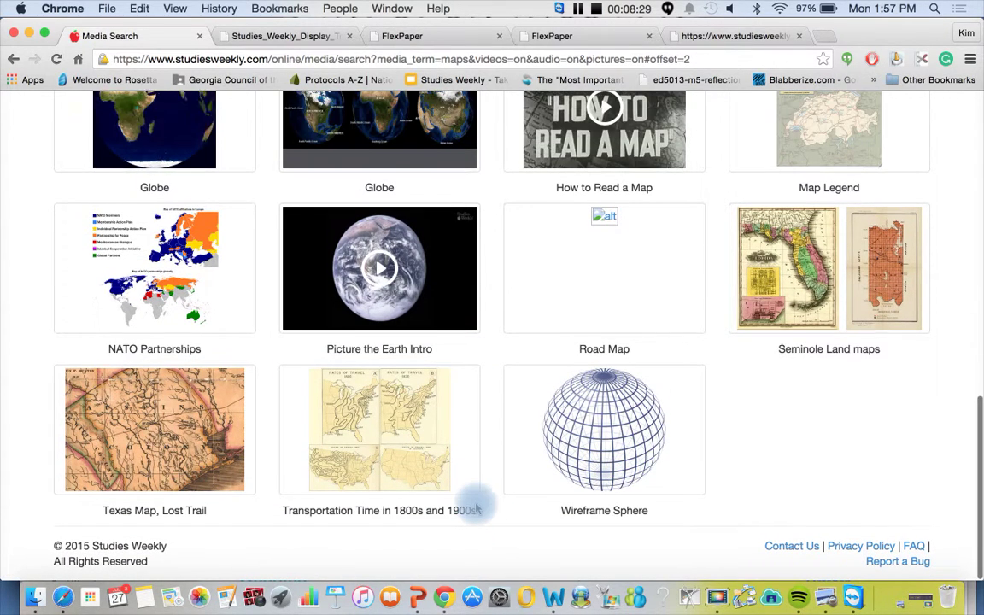
{"action": "scroll", "coordinate": [478, 509], "scroll_direction": "up", "scroll_amount": 8}
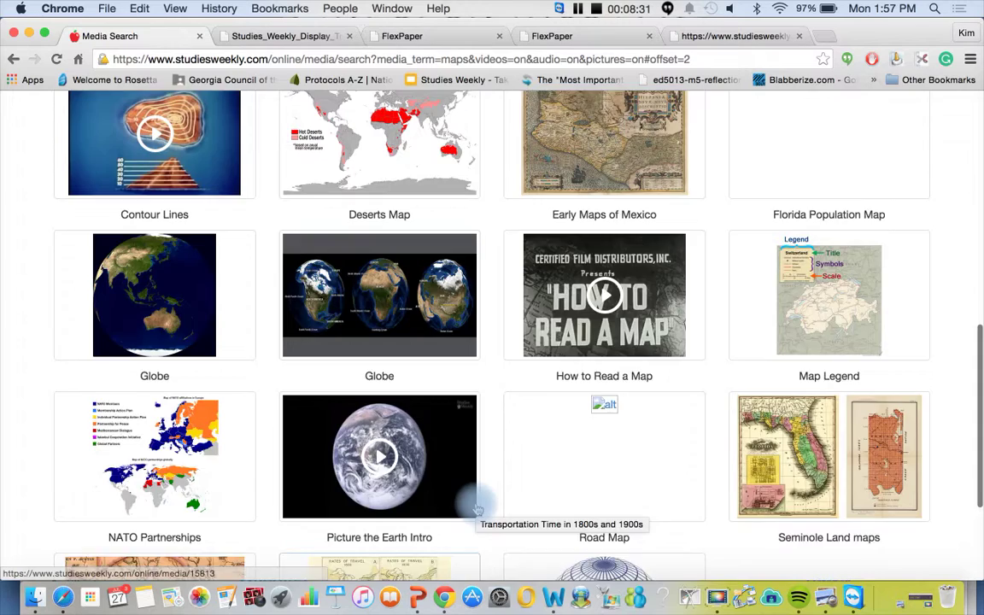
{"action": "scroll", "coordinate": [479, 509], "scroll_direction": "up", "scroll_amount": 9}
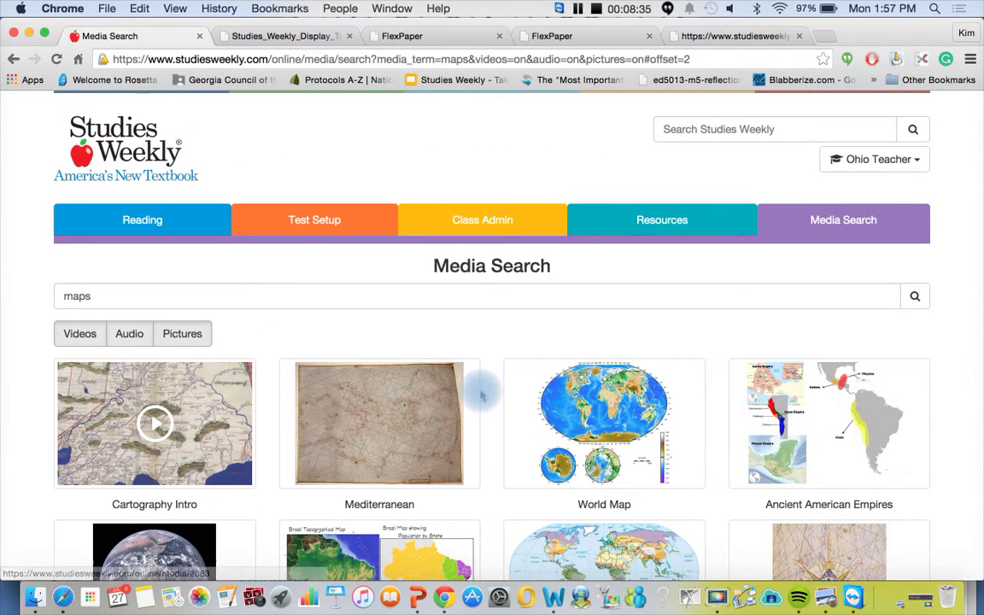
Sign out of the Ohio teacher account and log in with the Texas teacher account
{"action": "left_click", "coordinate": [878, 159]}
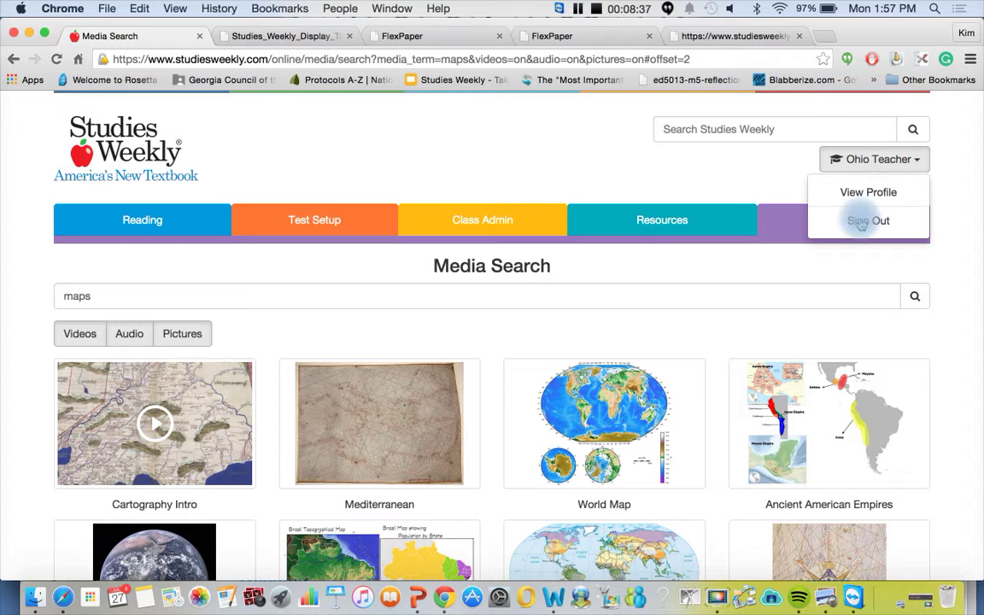
{"action": "left_click", "coordinate": [861, 222]}
{"action": "double_click", "coordinate": [769, 258]}
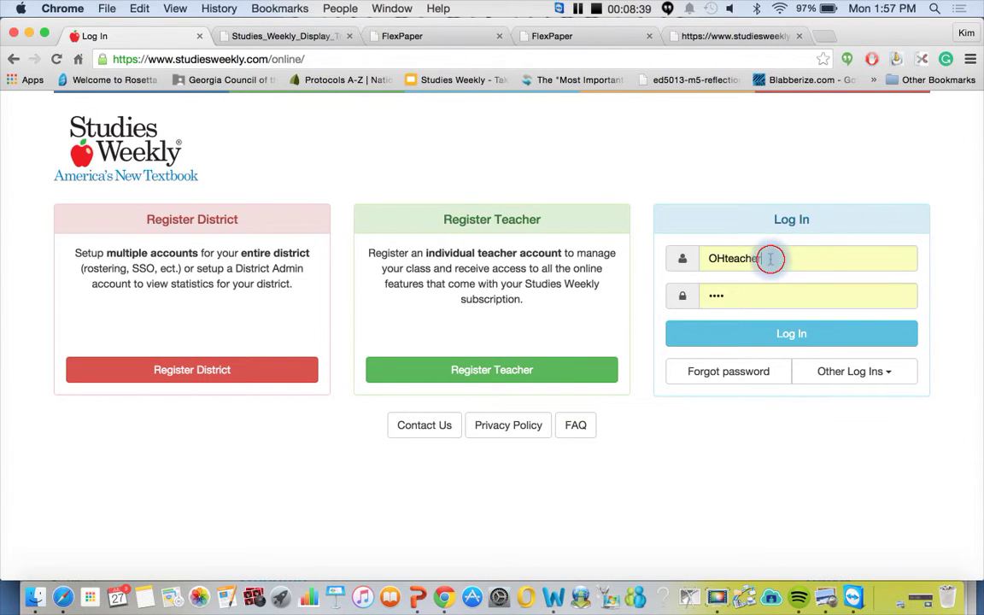
{"action": "type", "text": "TX"}
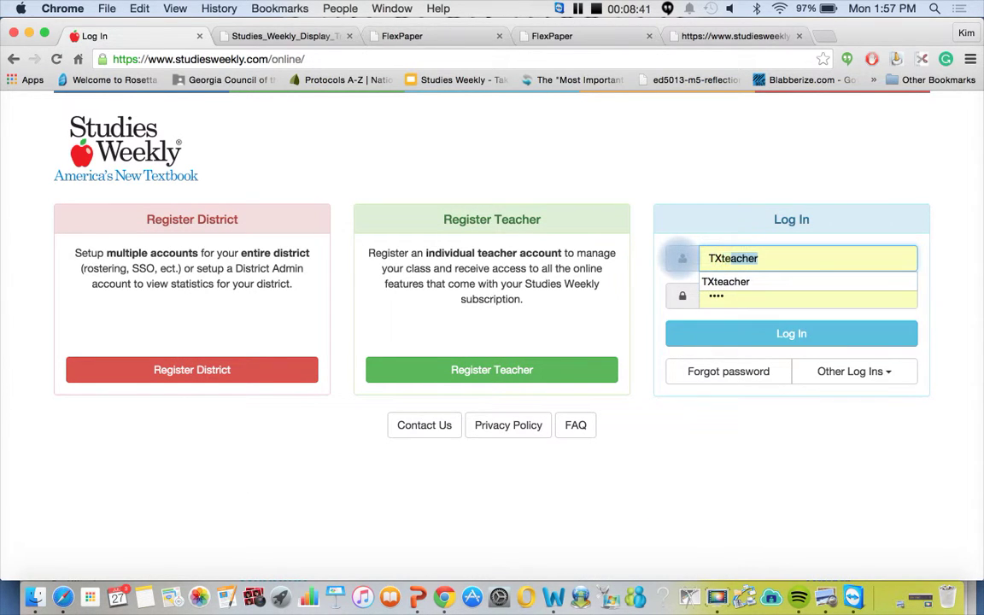
{"action": "left_click", "coordinate": [736, 300]}
{"action": "left_click", "coordinate": [741, 333]}
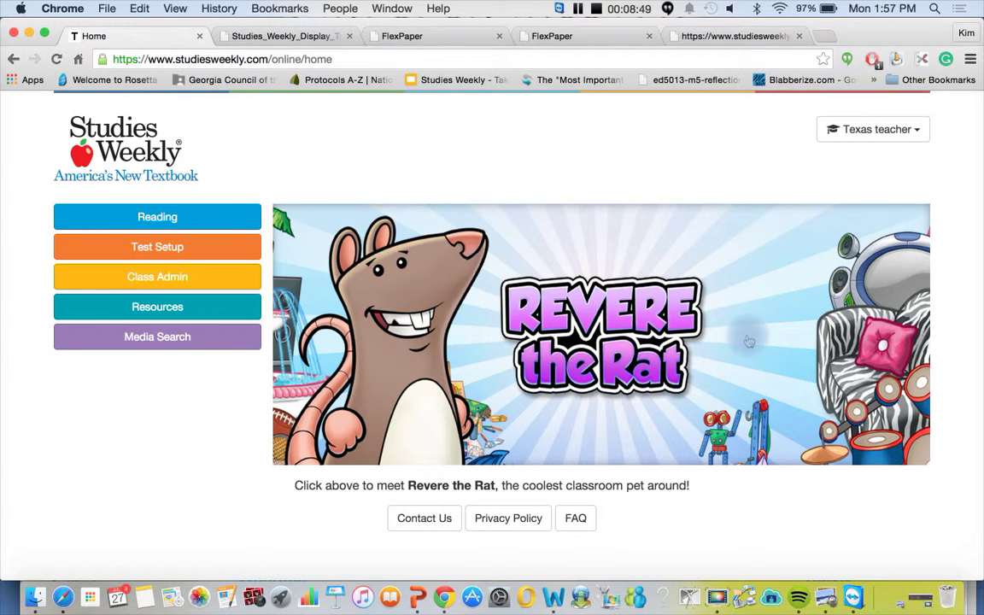
Open Texas Community Studies Weekly (v15) from the Reading publications and open Week 1 - Where in the World Are You?
{"action": "left_click", "coordinate": [175, 221]}
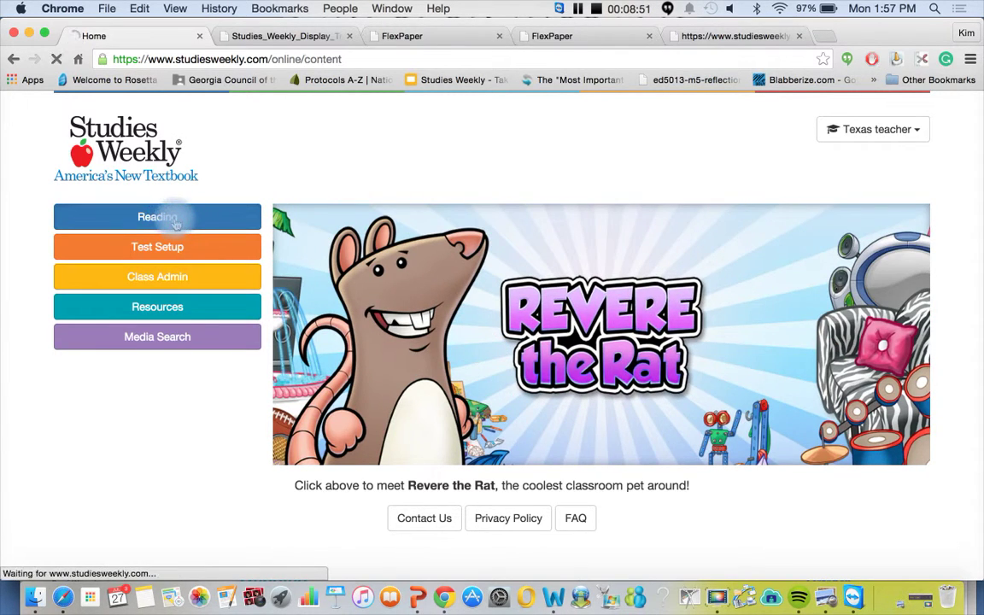
{"action": "scroll", "coordinate": [380, 256], "scroll_direction": "down", "scroll_amount": 3}
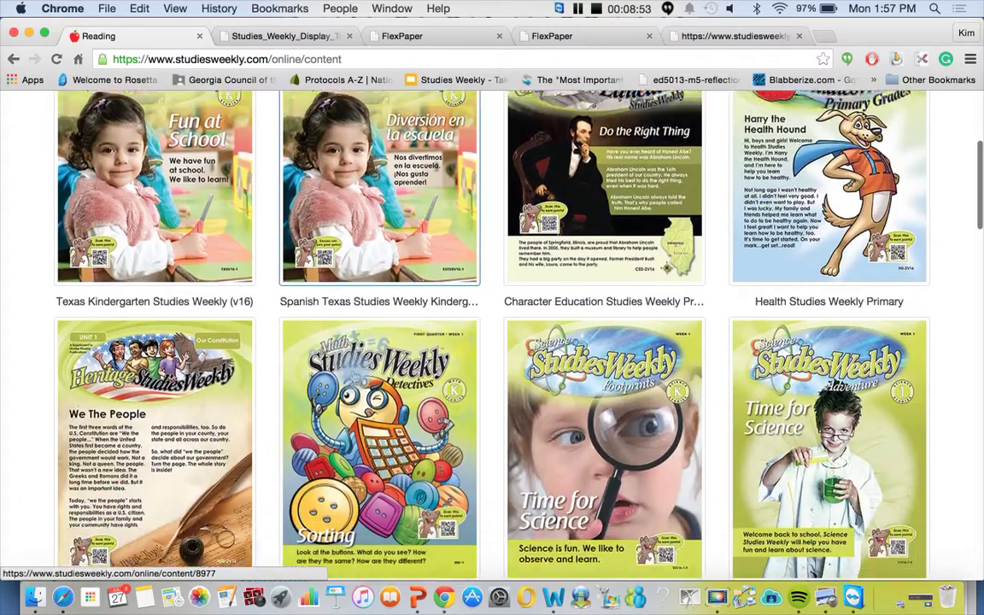
{"action": "scroll", "coordinate": [380, 273], "scroll_direction": "down", "scroll_amount": 15}
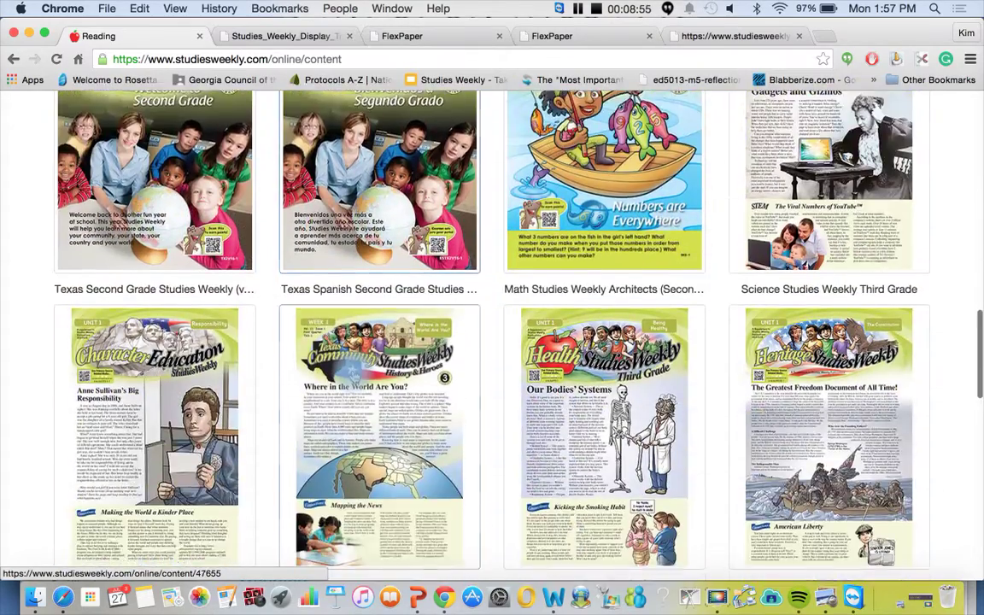
{"action": "scroll", "coordinate": [354, 376], "scroll_direction": "down", "scroll_amount": 2}
{"action": "left_click", "coordinate": [354, 376]}
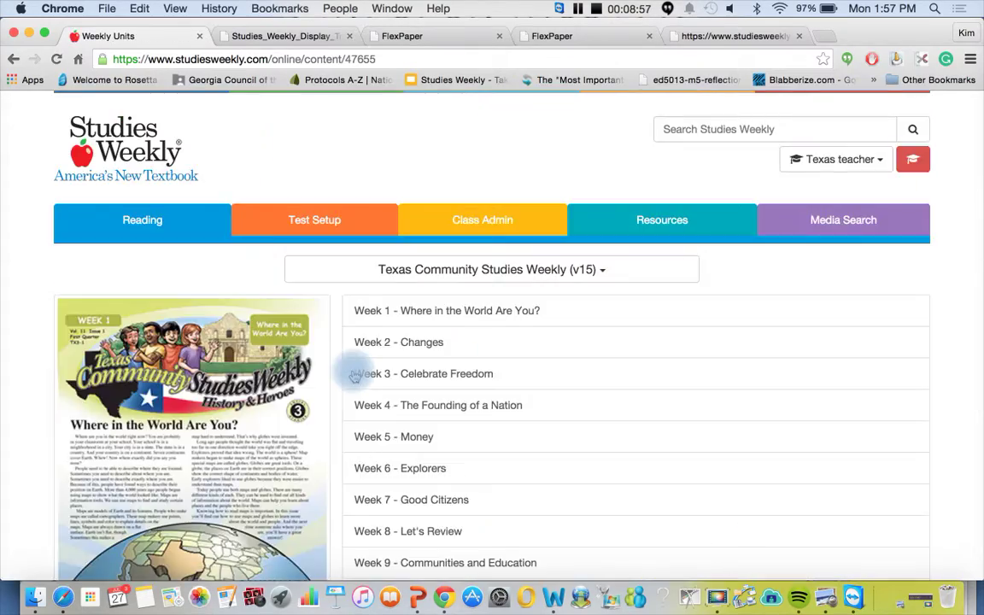
{"action": "left_click", "coordinate": [467, 316]}
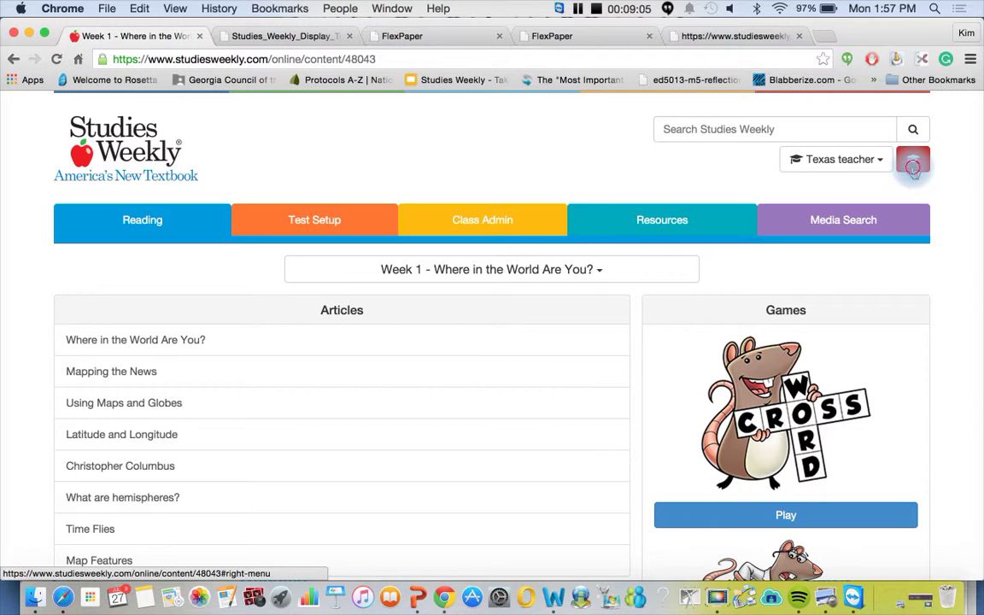
Open the teacher resources for the Week 1 unit, play a few seconds of the Introduction Video, and close it
{"action": "left_click", "coordinate": [912, 165]}
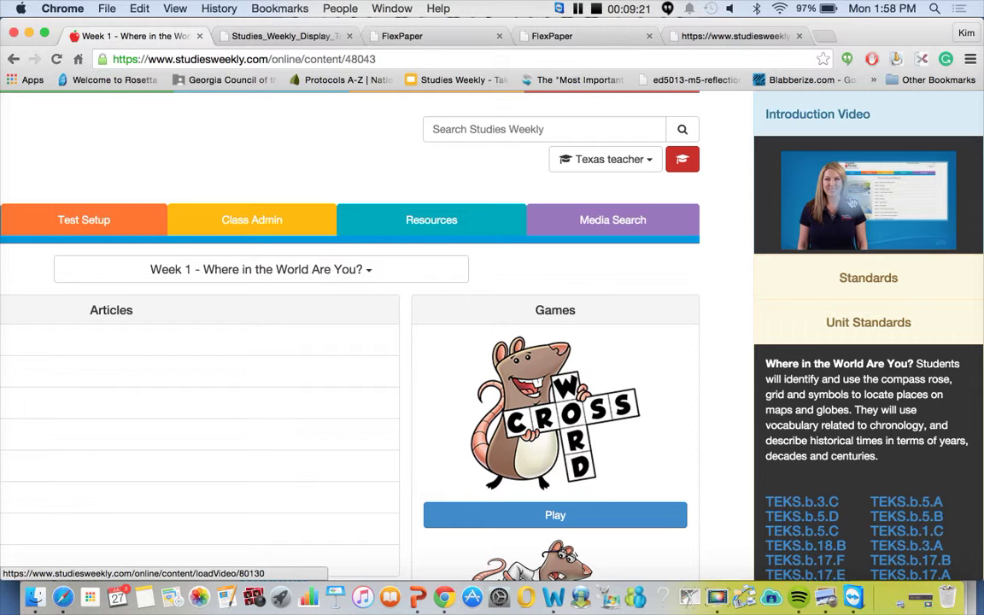
{"action": "left_click", "coordinate": [851, 203]}
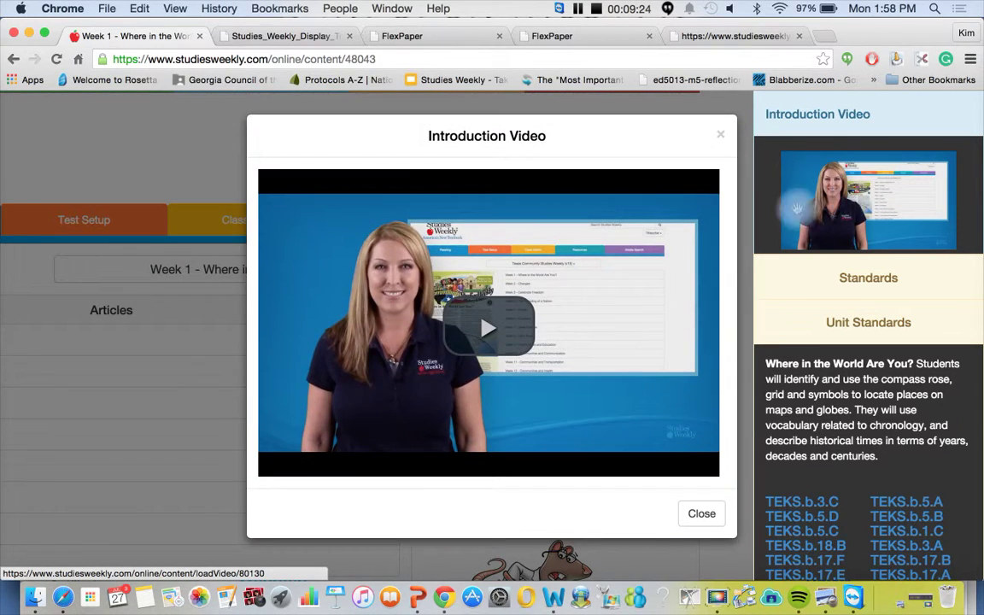
{"action": "left_click", "coordinate": [487, 325]}
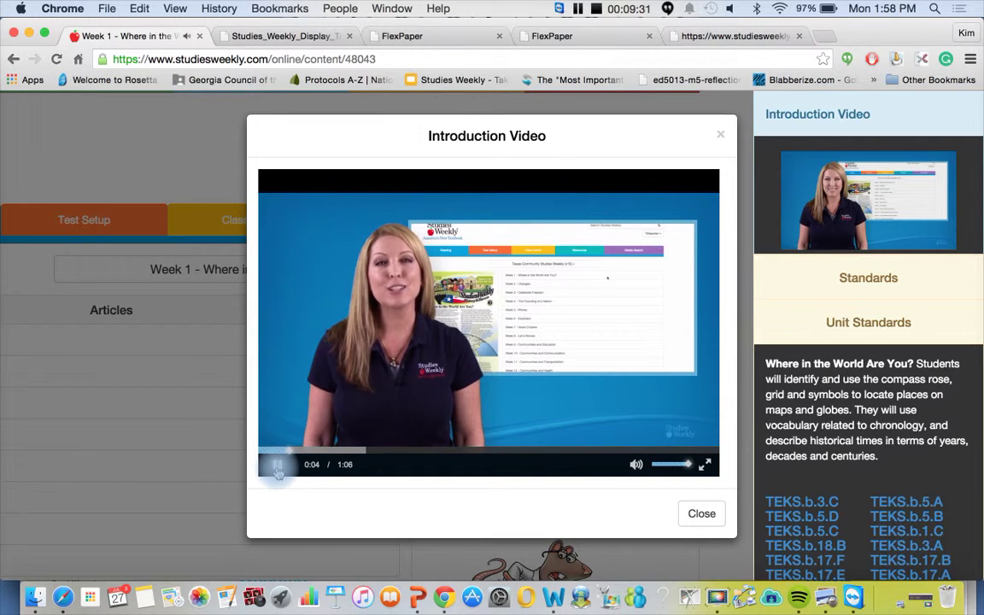
{"action": "left_click", "coordinate": [277, 464]}
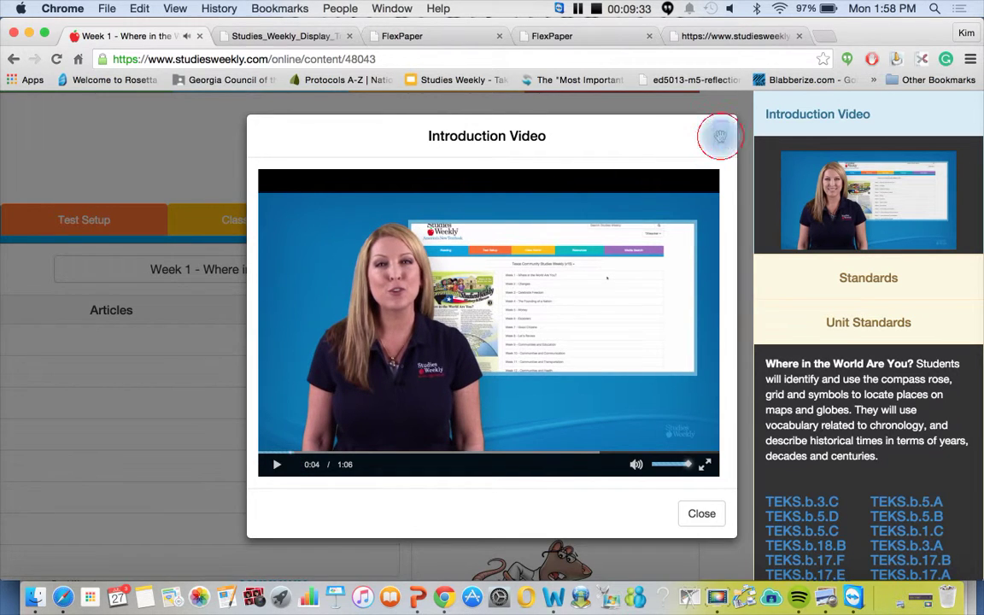
{"action": "left_click", "coordinate": [718, 135]}
Look over the unit standards and professional development videos, then read through Lesson Plan Week 1 and collapse it
{"action": "scroll", "coordinate": [849, 293], "scroll_direction": "down", "scroll_amount": 6}
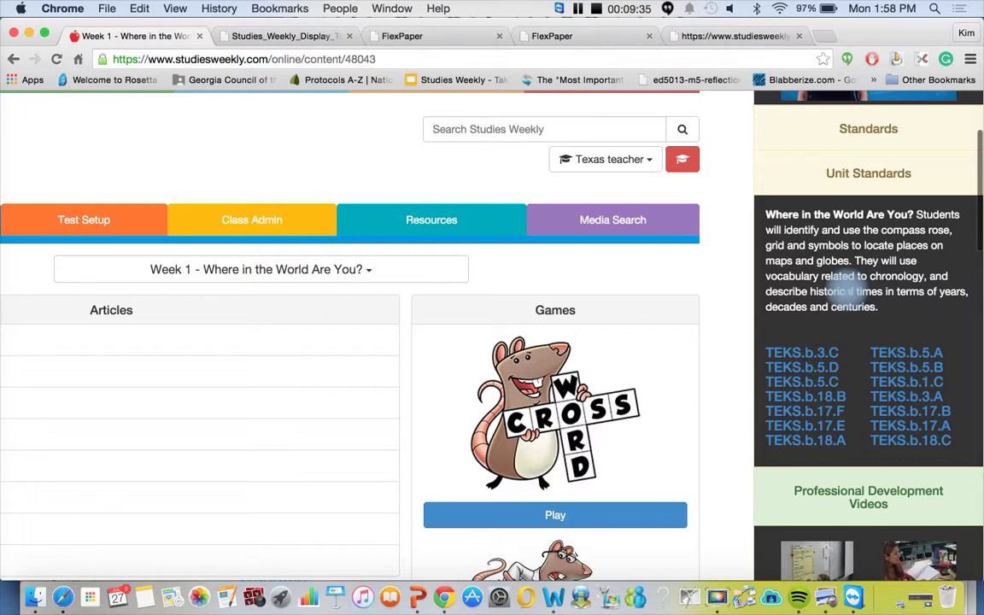
{"action": "scroll", "coordinate": [848, 294], "scroll_direction": "down", "scroll_amount": 3}
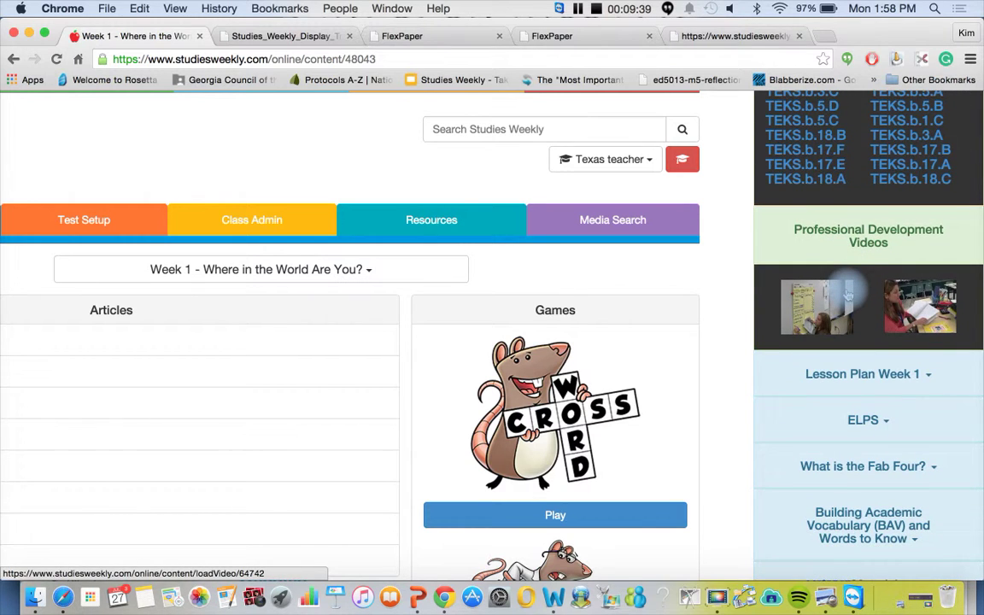
{"action": "scroll", "coordinate": [845, 307], "scroll_direction": "down", "scroll_amount": 1}
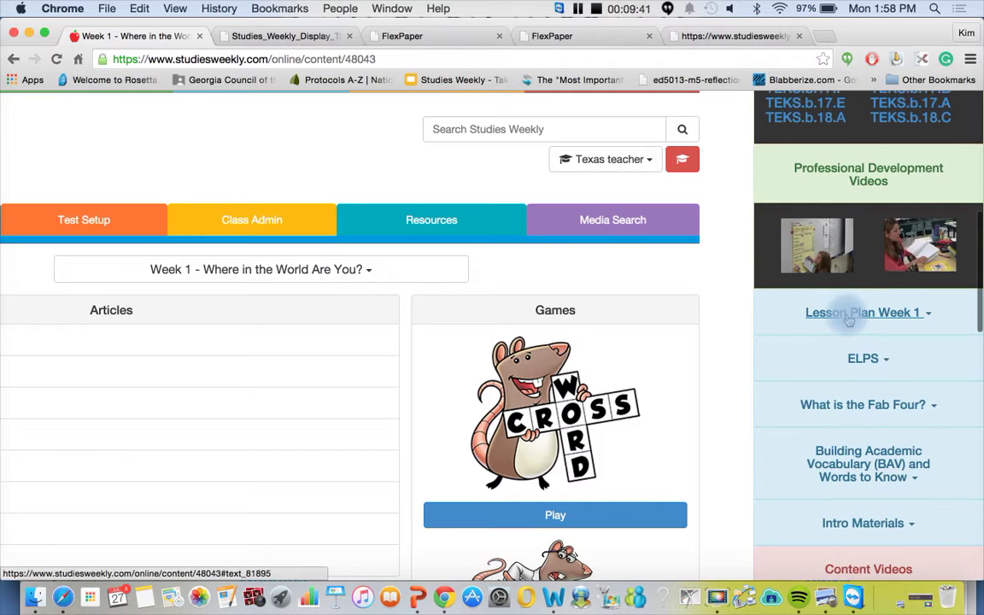
{"action": "left_click", "coordinate": [848, 314]}
{"action": "scroll", "coordinate": [848, 317], "scroll_direction": "down", "scroll_amount": 7}
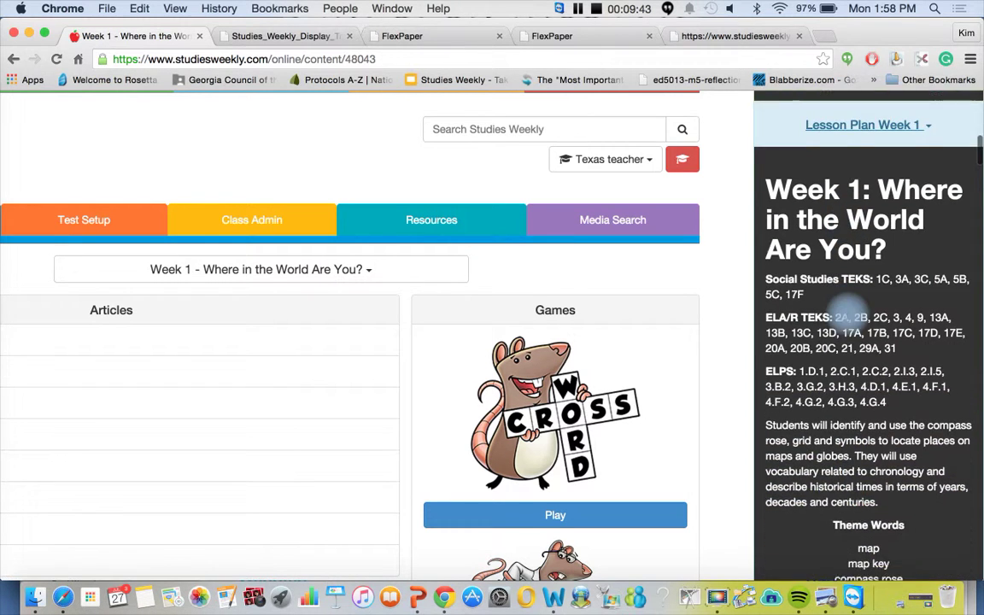
{"action": "scroll", "coordinate": [842, 312], "scroll_direction": "down", "scroll_amount": 8}
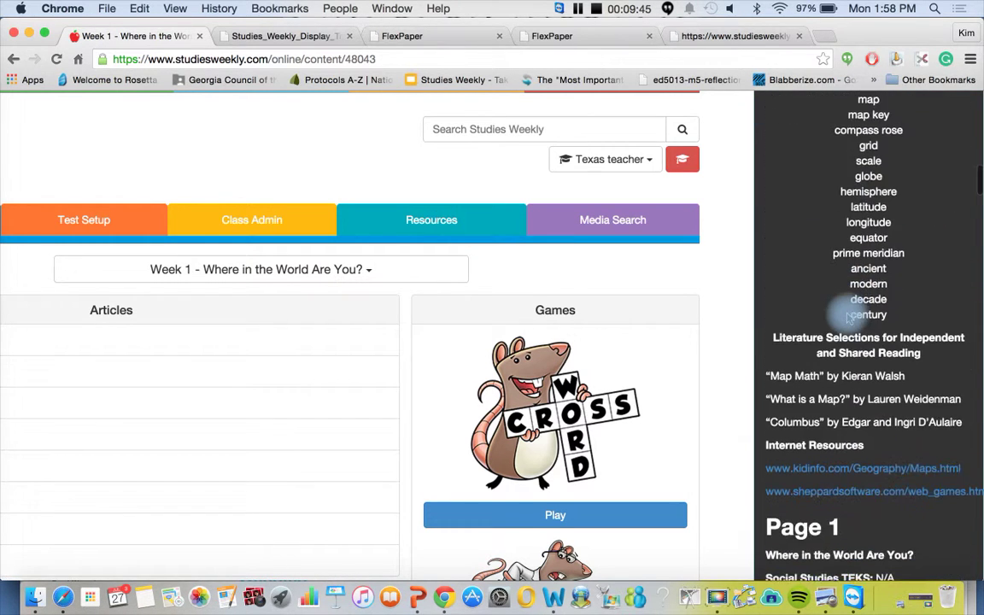
{"action": "scroll", "coordinate": [849, 315], "scroll_direction": "down", "scroll_amount": 8}
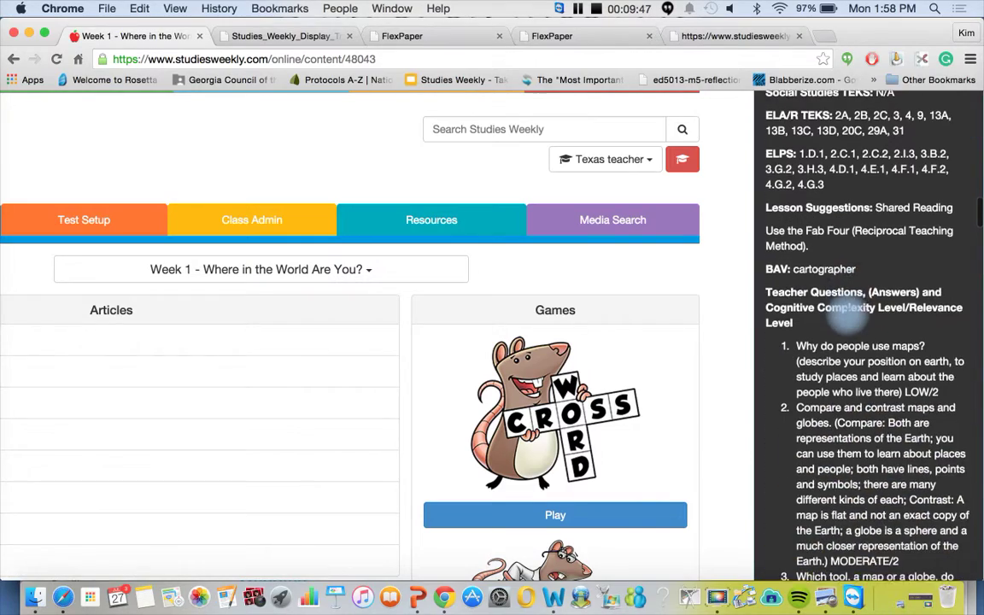
{"action": "scroll", "coordinate": [848, 314], "scroll_direction": "down", "scroll_amount": 4}
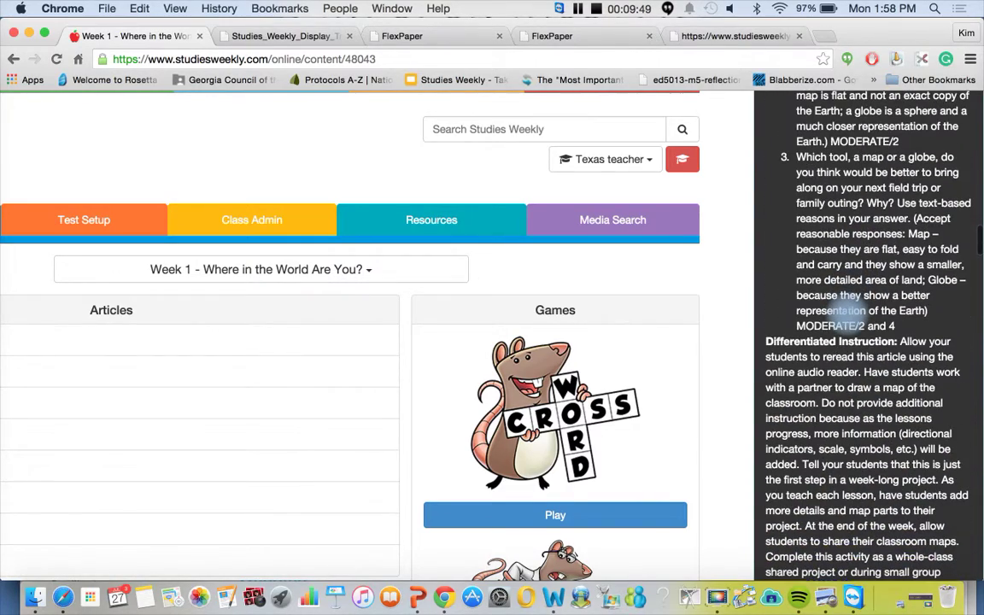
{"action": "scroll", "coordinate": [842, 312], "scroll_direction": "up", "scroll_amount": 18}
{"action": "scroll", "coordinate": [848, 315], "scroll_direction": "up", "scroll_amount": 8}
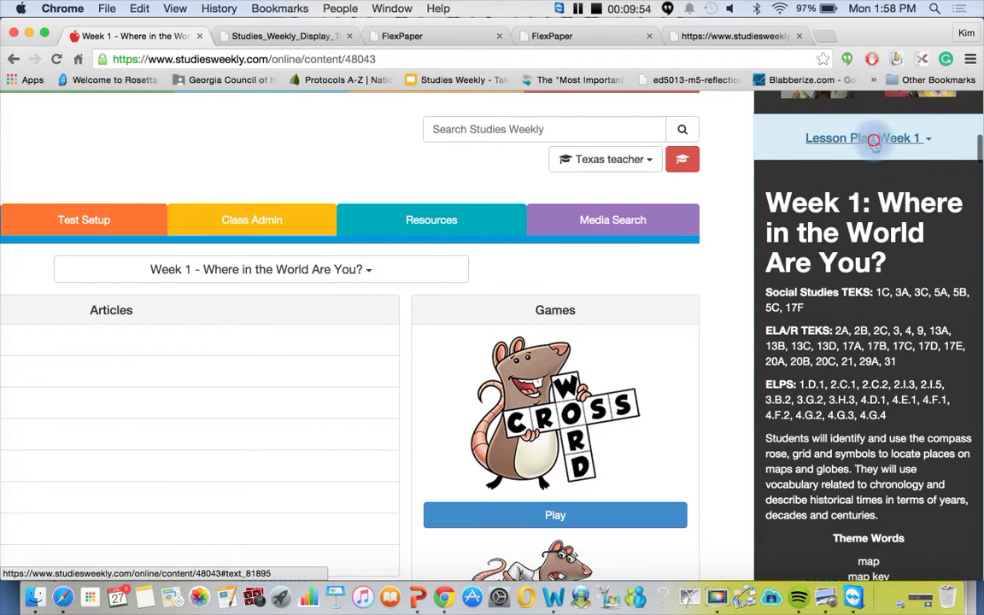
{"action": "left_click", "coordinate": [875, 142]}
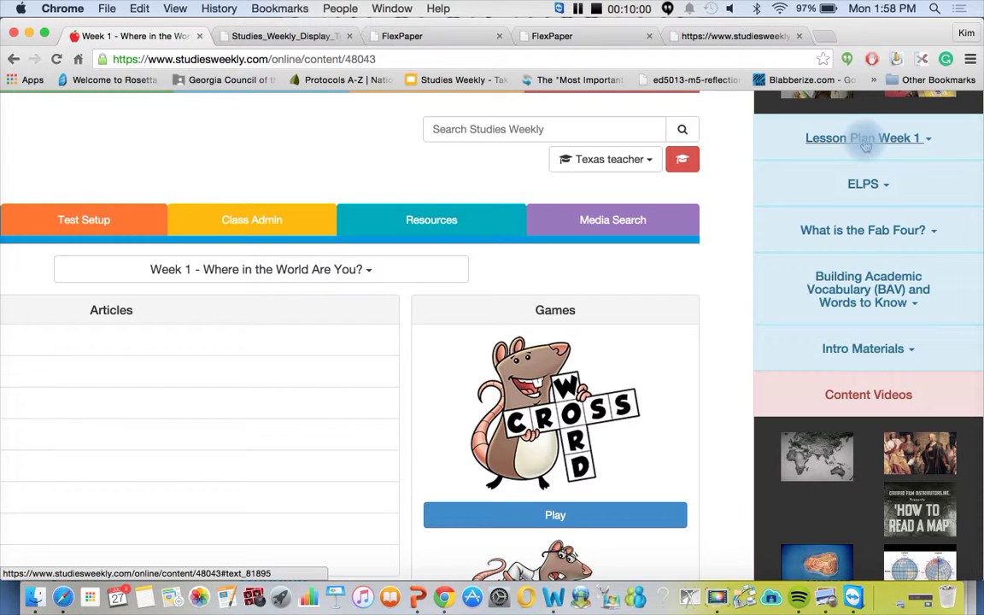
Expand the Intro Materials for teachers, skim them, and collapse the section
{"action": "scroll", "coordinate": [864, 222], "scroll_direction": "down", "scroll_amount": 4}
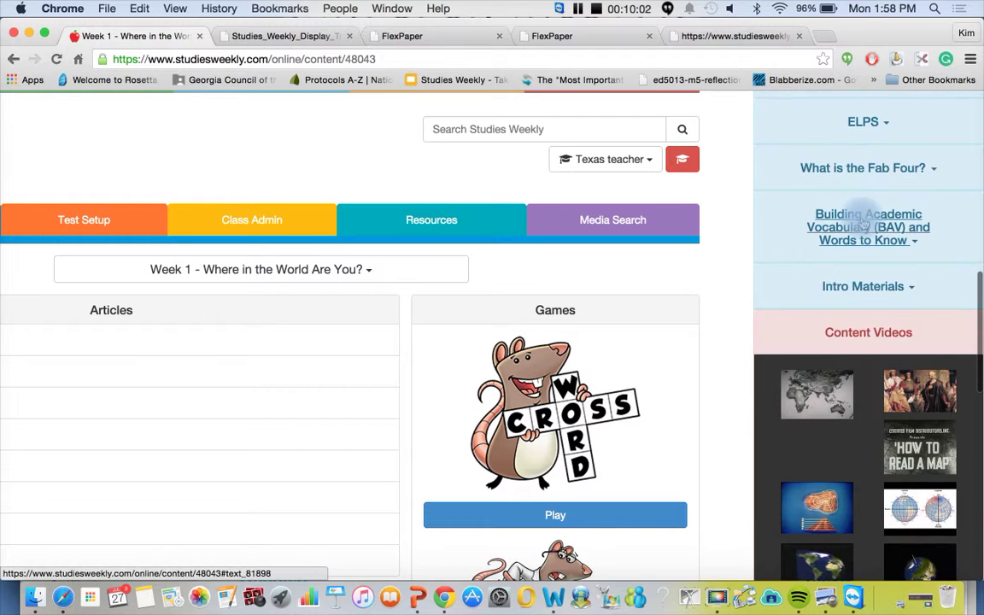
{"action": "left_click", "coordinate": [871, 199]}
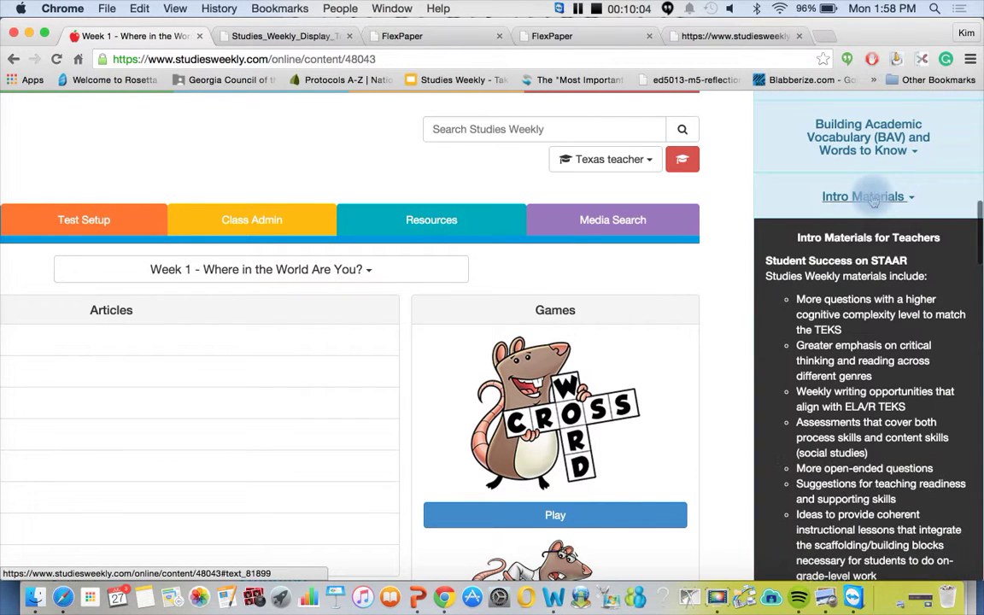
{"action": "scroll", "coordinate": [872, 196], "scroll_direction": "down", "scroll_amount": 6}
{"action": "scroll", "coordinate": [872, 196], "scroll_direction": "up", "scroll_amount": 6}
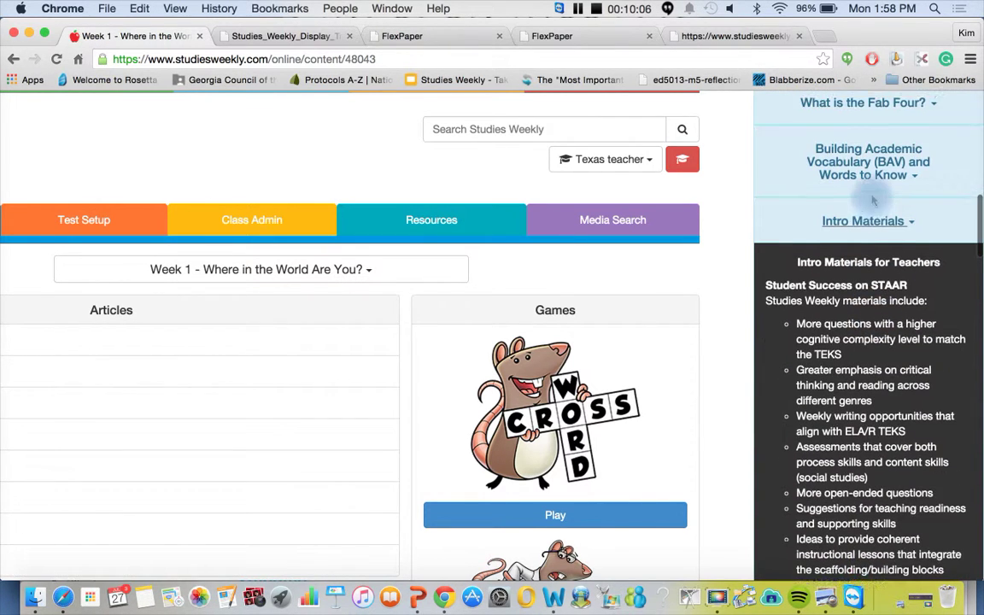
{"action": "left_click", "coordinate": [867, 216]}
Open the Week 1 Flipbook PDF from the Black Line Masters and view its whole page
{"action": "scroll", "coordinate": [869, 221], "scroll_direction": "down", "scroll_amount": 8}
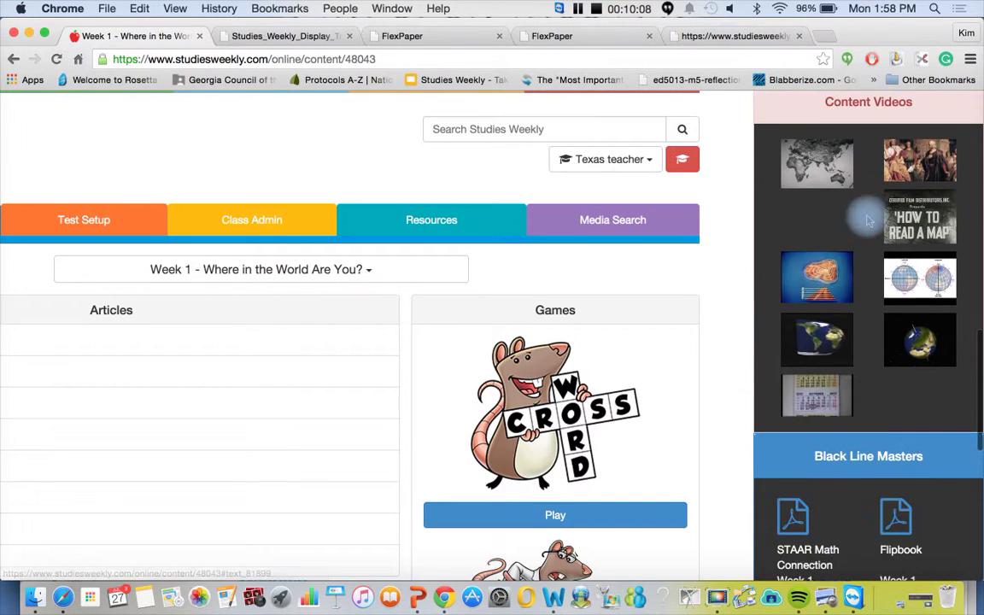
{"action": "scroll", "coordinate": [869, 220], "scroll_direction": "down", "scroll_amount": 3}
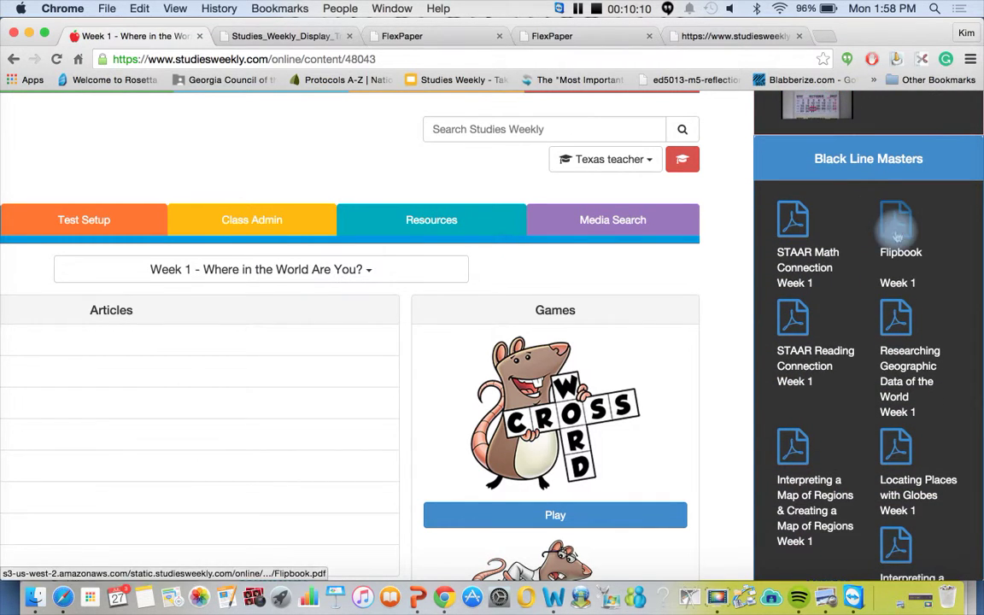
{"action": "left_click", "coordinate": [895, 224]}
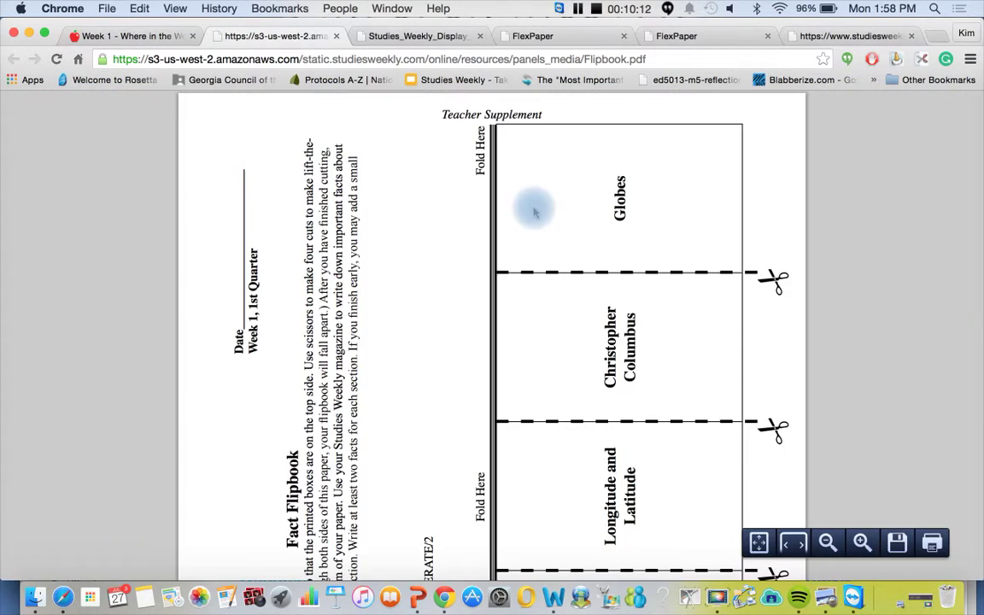
{"action": "scroll", "coordinate": [535, 212], "scroll_direction": "down", "scroll_amount": 4}
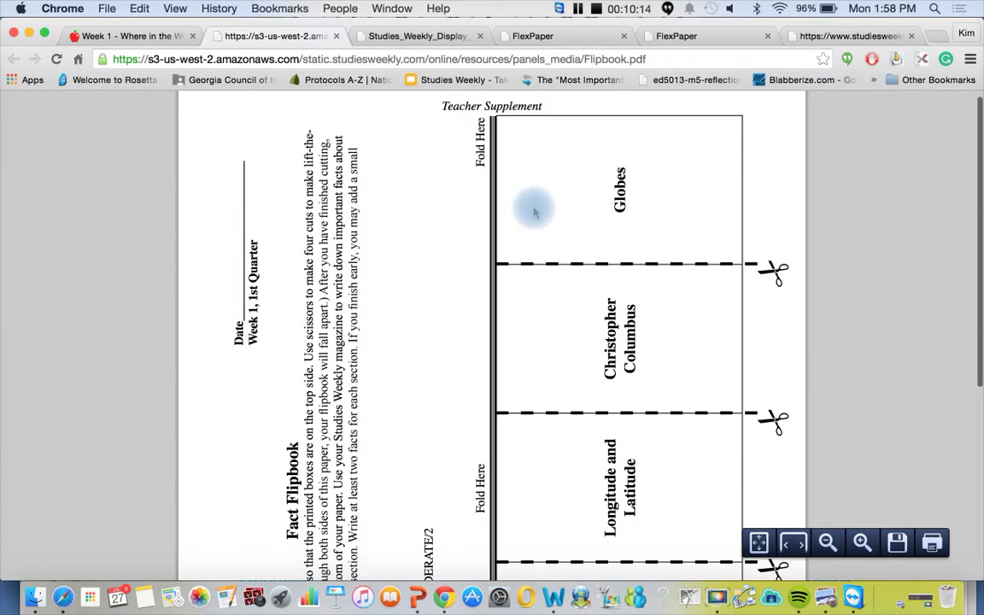
{"action": "scroll", "coordinate": [535, 212], "scroll_direction": "down", "scroll_amount": 5}
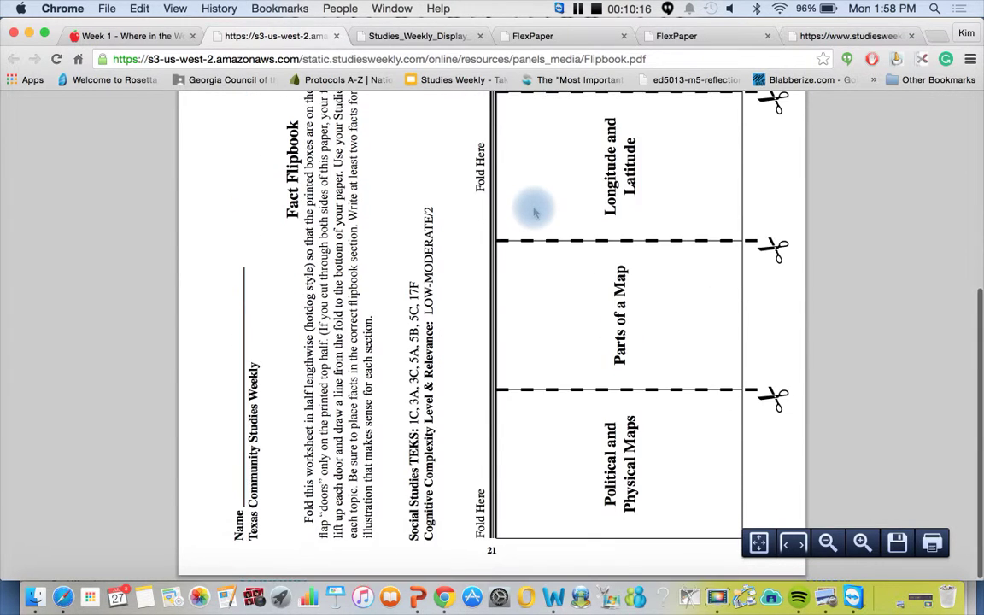
Return to the Week 1 unit page, skim the remaining Black Line Masters and teacher resources, and close the teacher resources
{"action": "left_click", "coordinate": [114, 39]}
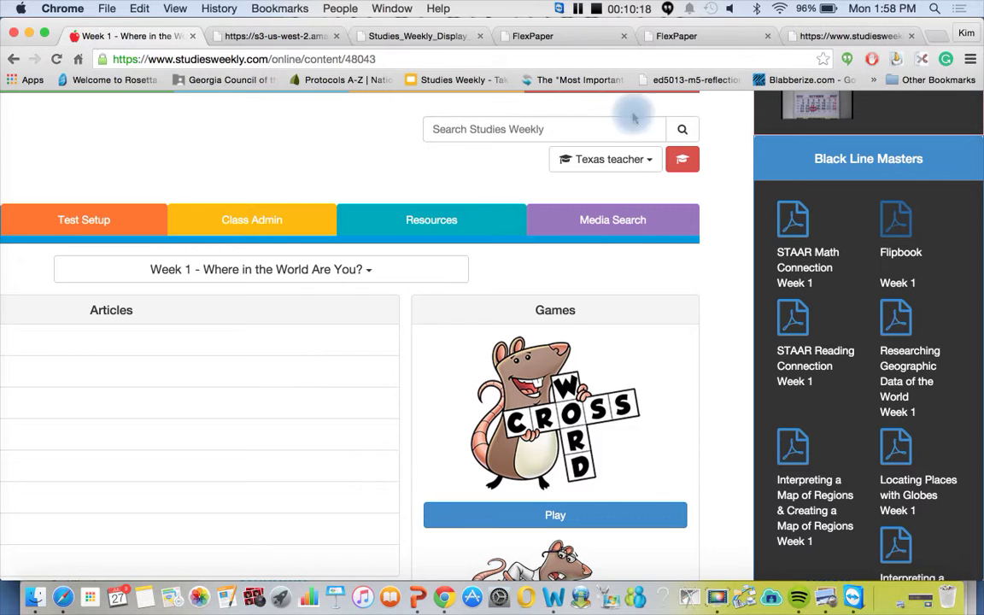
{"action": "scroll", "coordinate": [863, 236], "scroll_direction": "down", "scroll_amount": 5}
{"action": "scroll", "coordinate": [900, 264], "scroll_direction": "up", "scroll_amount": 8}
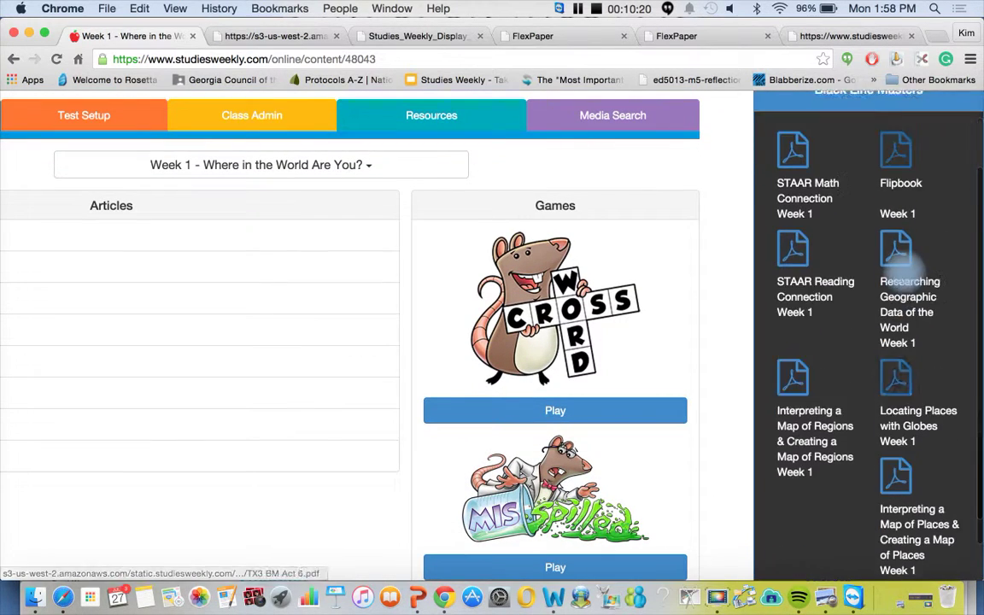
{"action": "scroll", "coordinate": [906, 277], "scroll_direction": "up", "scroll_amount": 15}
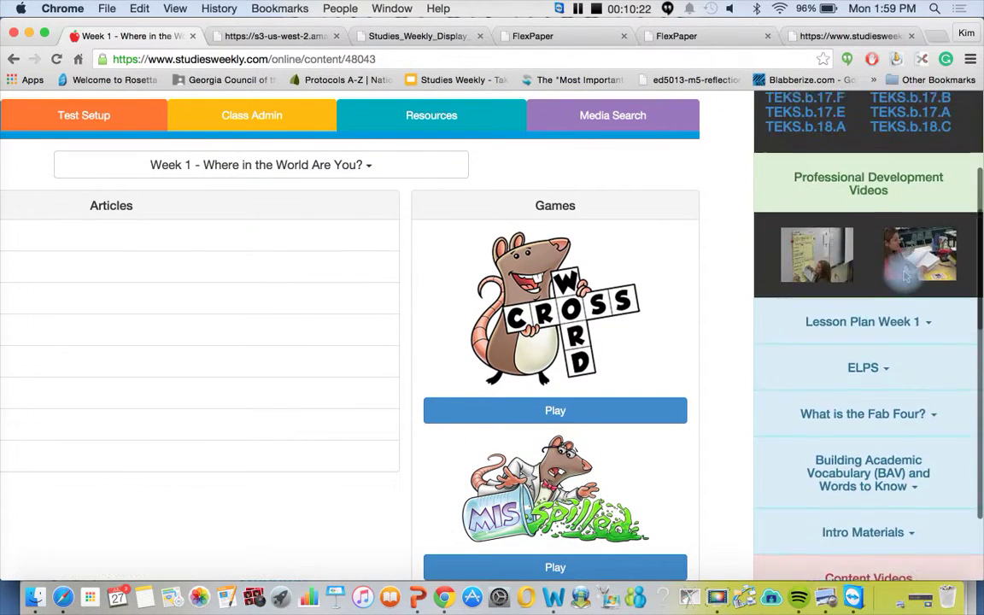
{"action": "scroll", "coordinate": [905, 276], "scroll_direction": "up", "scroll_amount": 2}
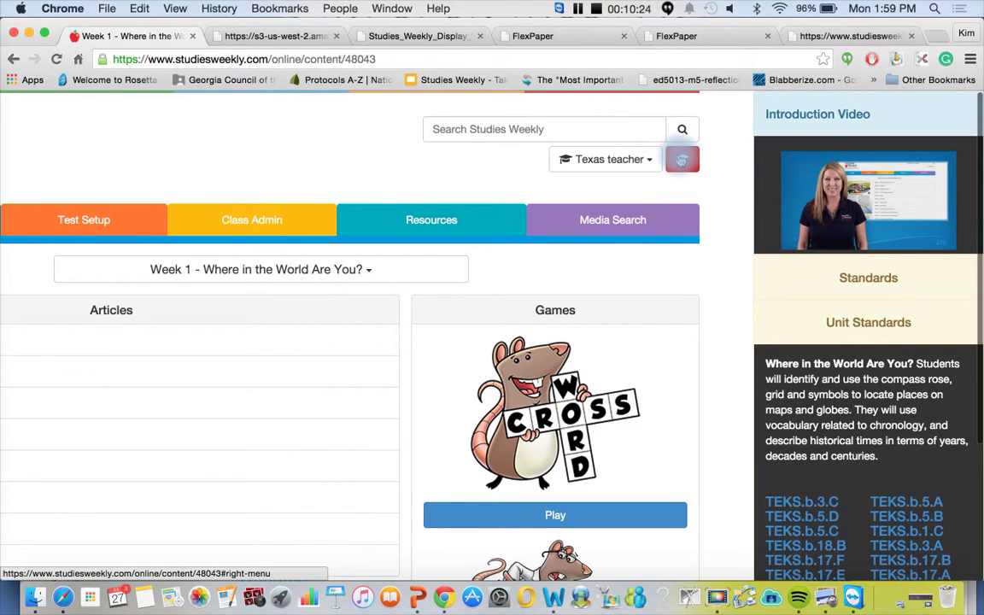
{"action": "left_click", "coordinate": [683, 159]}
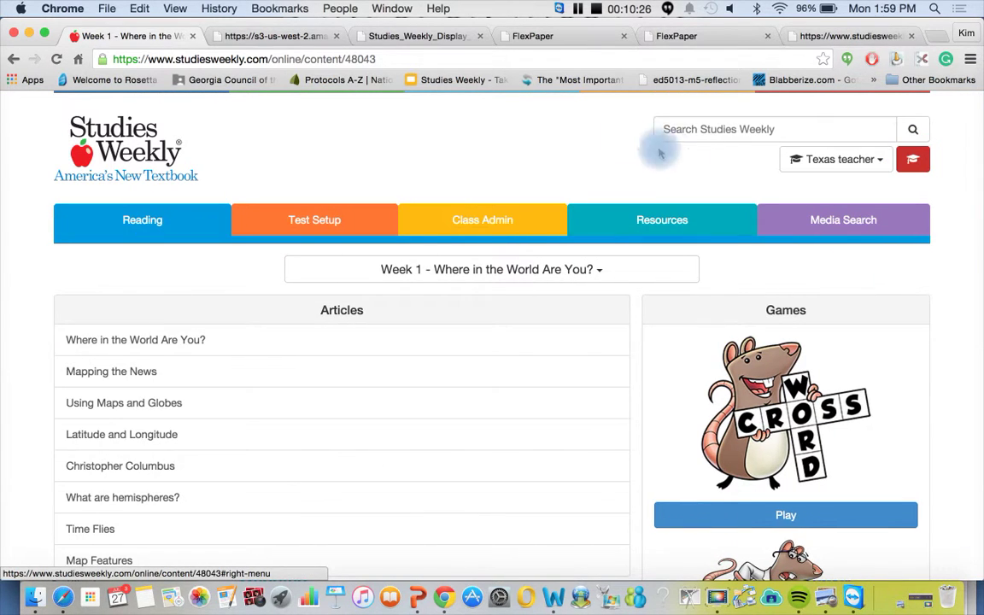
Go back to the weekly units list, reopen Week 1 - Where in the World Are You?, and show and hide its teacher resources
{"action": "left_click", "coordinate": [13, 58]}
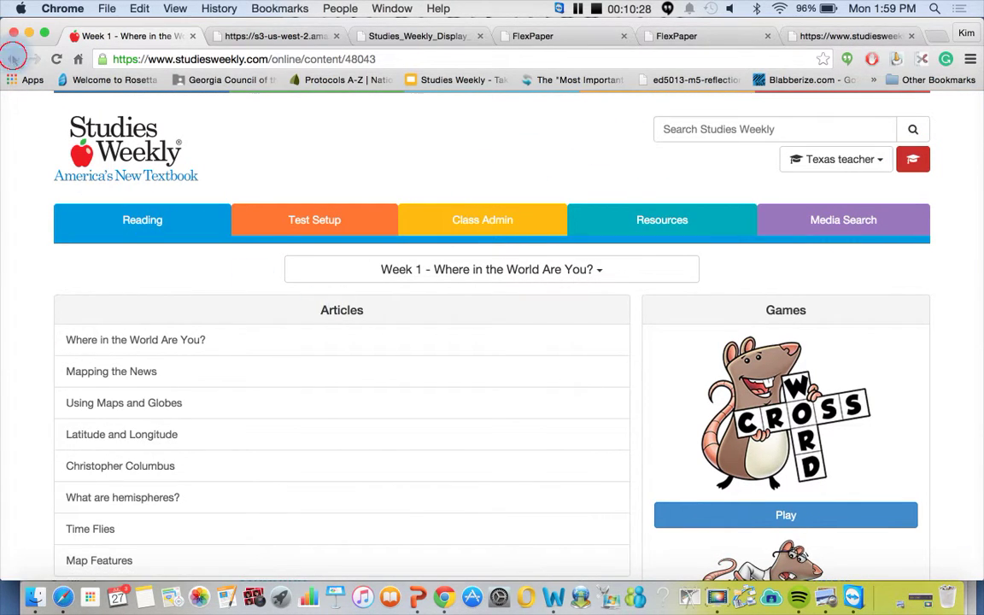
{"action": "left_click", "coordinate": [417, 315]}
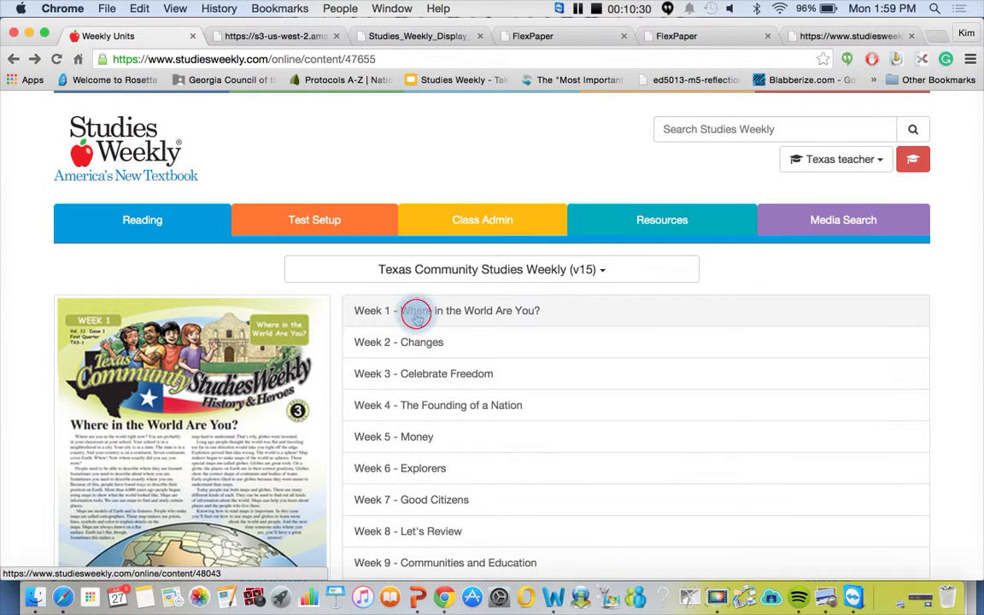
{"action": "left_click", "coordinate": [912, 159]}
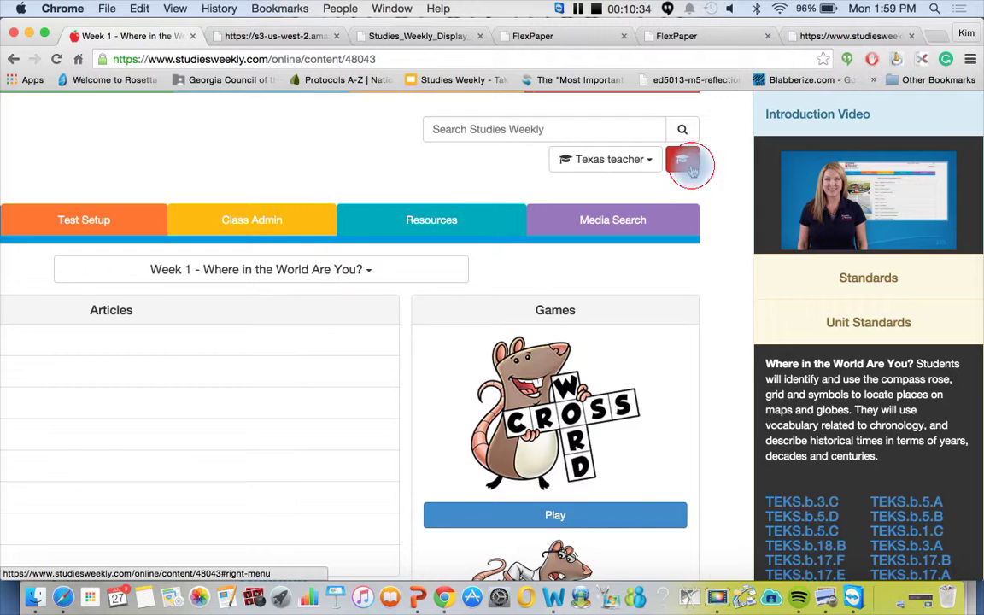
{"action": "left_click", "coordinate": [688, 165]}
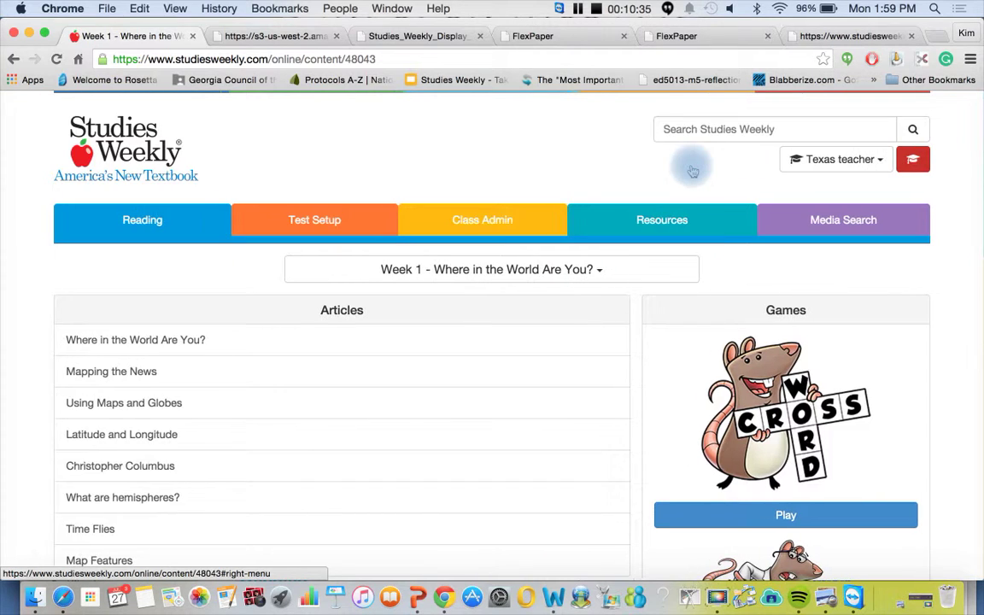
Return to the Texas Community Studies Weekly (v15) units list and look through its weeks
{"action": "left_click", "coordinate": [13, 59]}
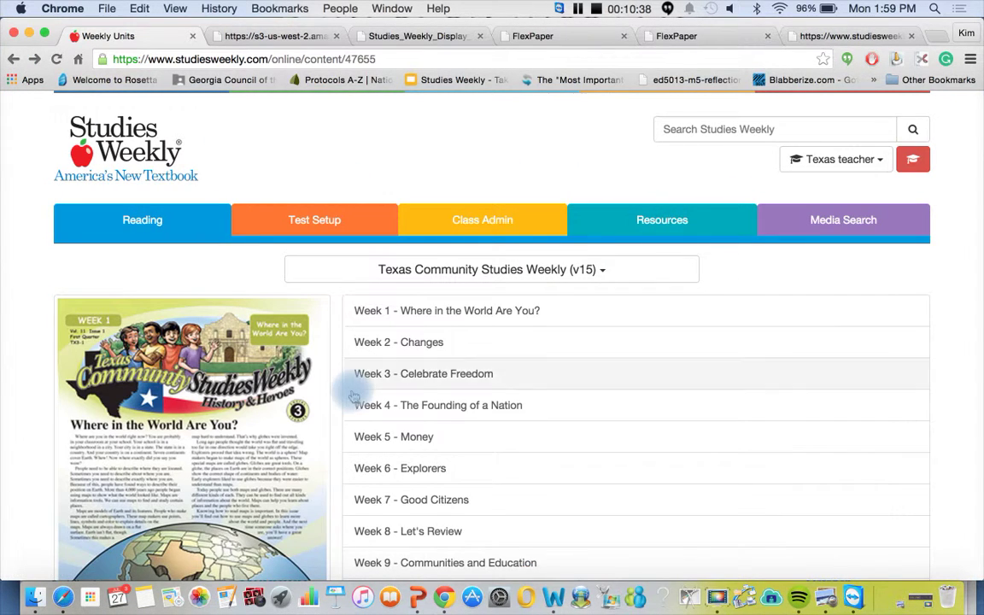
{"action": "scroll", "coordinate": [357, 393], "scroll_direction": "down", "scroll_amount": 5}
{"action": "scroll", "coordinate": [355, 397], "scroll_direction": "down", "scroll_amount": 1}
{"action": "scroll", "coordinate": [351, 389], "scroll_direction": "up", "scroll_amount": 5}
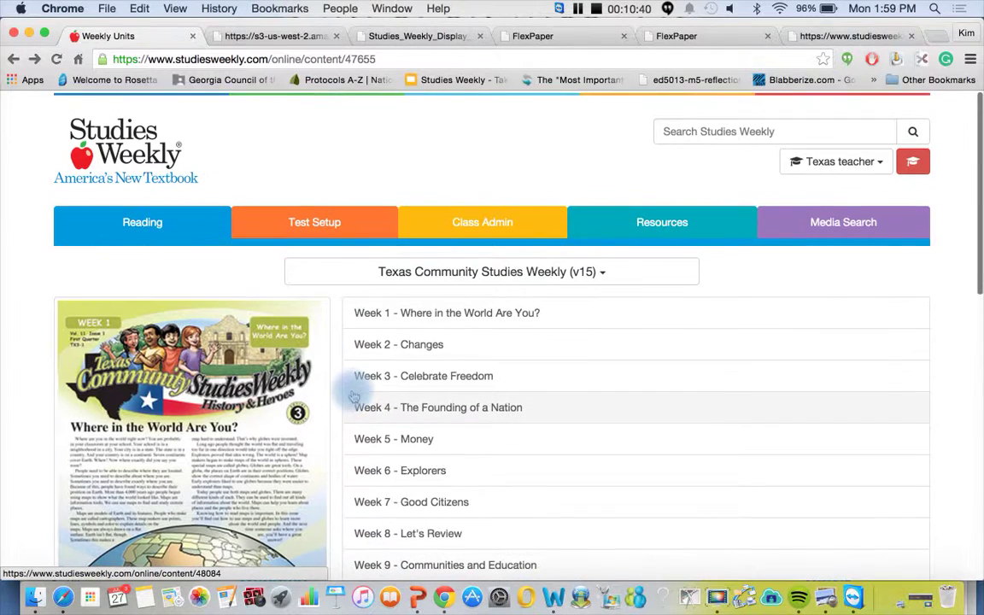